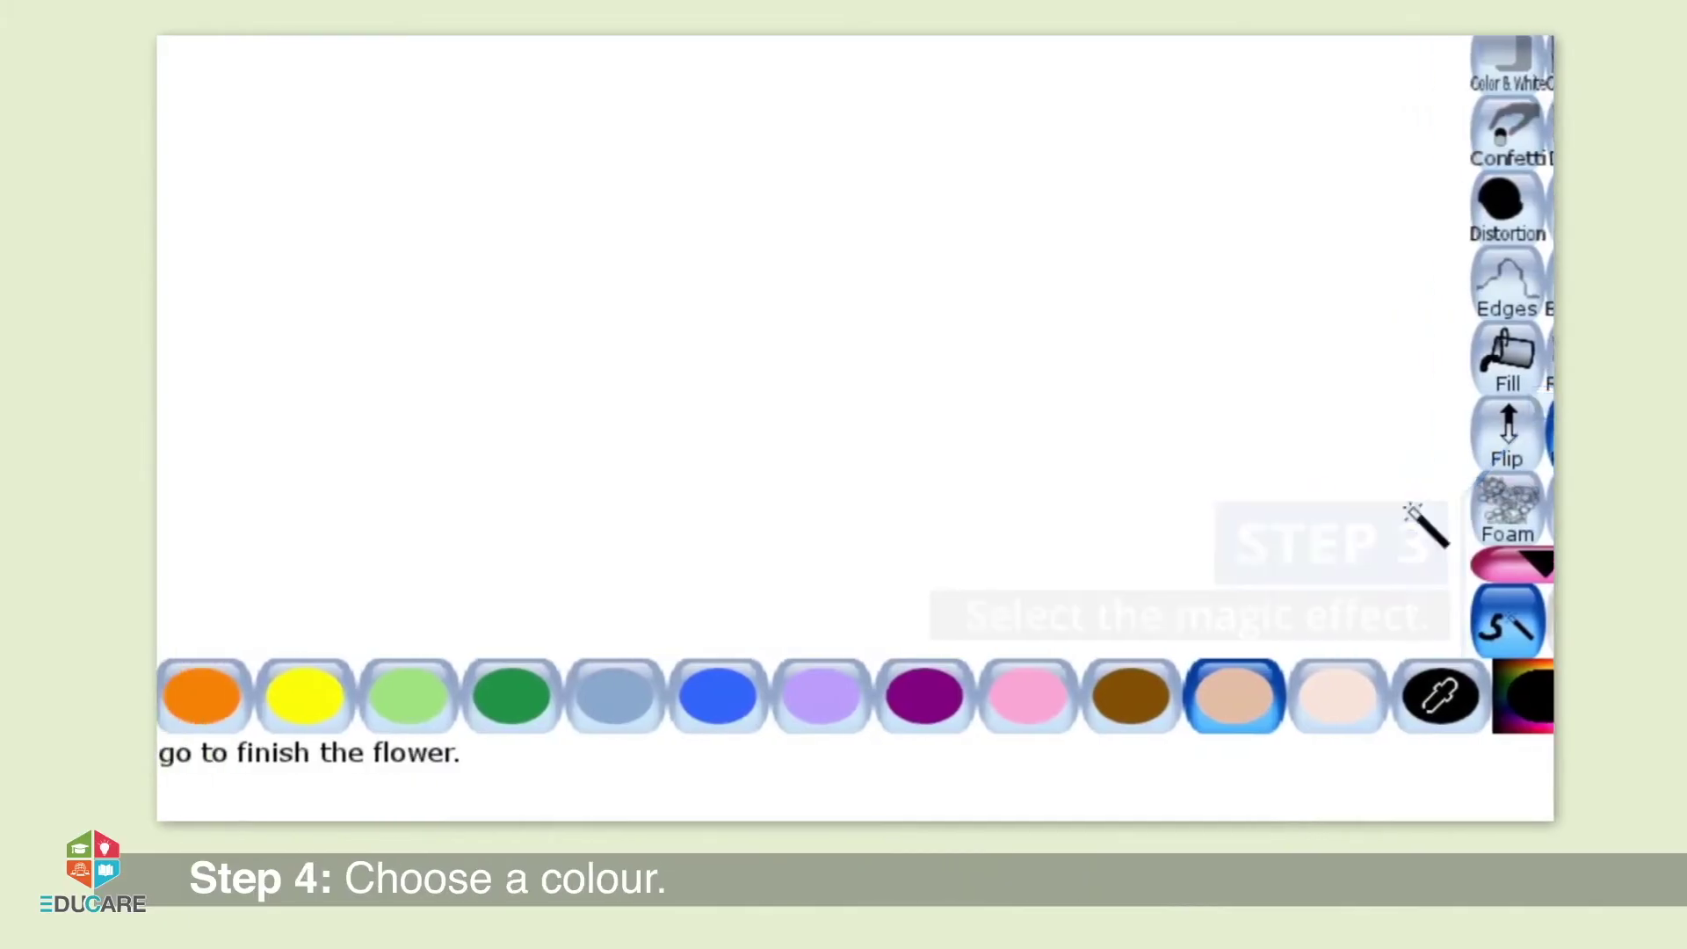
# - Pick lavender and grow two Flower-effect flowers side by side near the top
pyautogui.click(1040, 712)
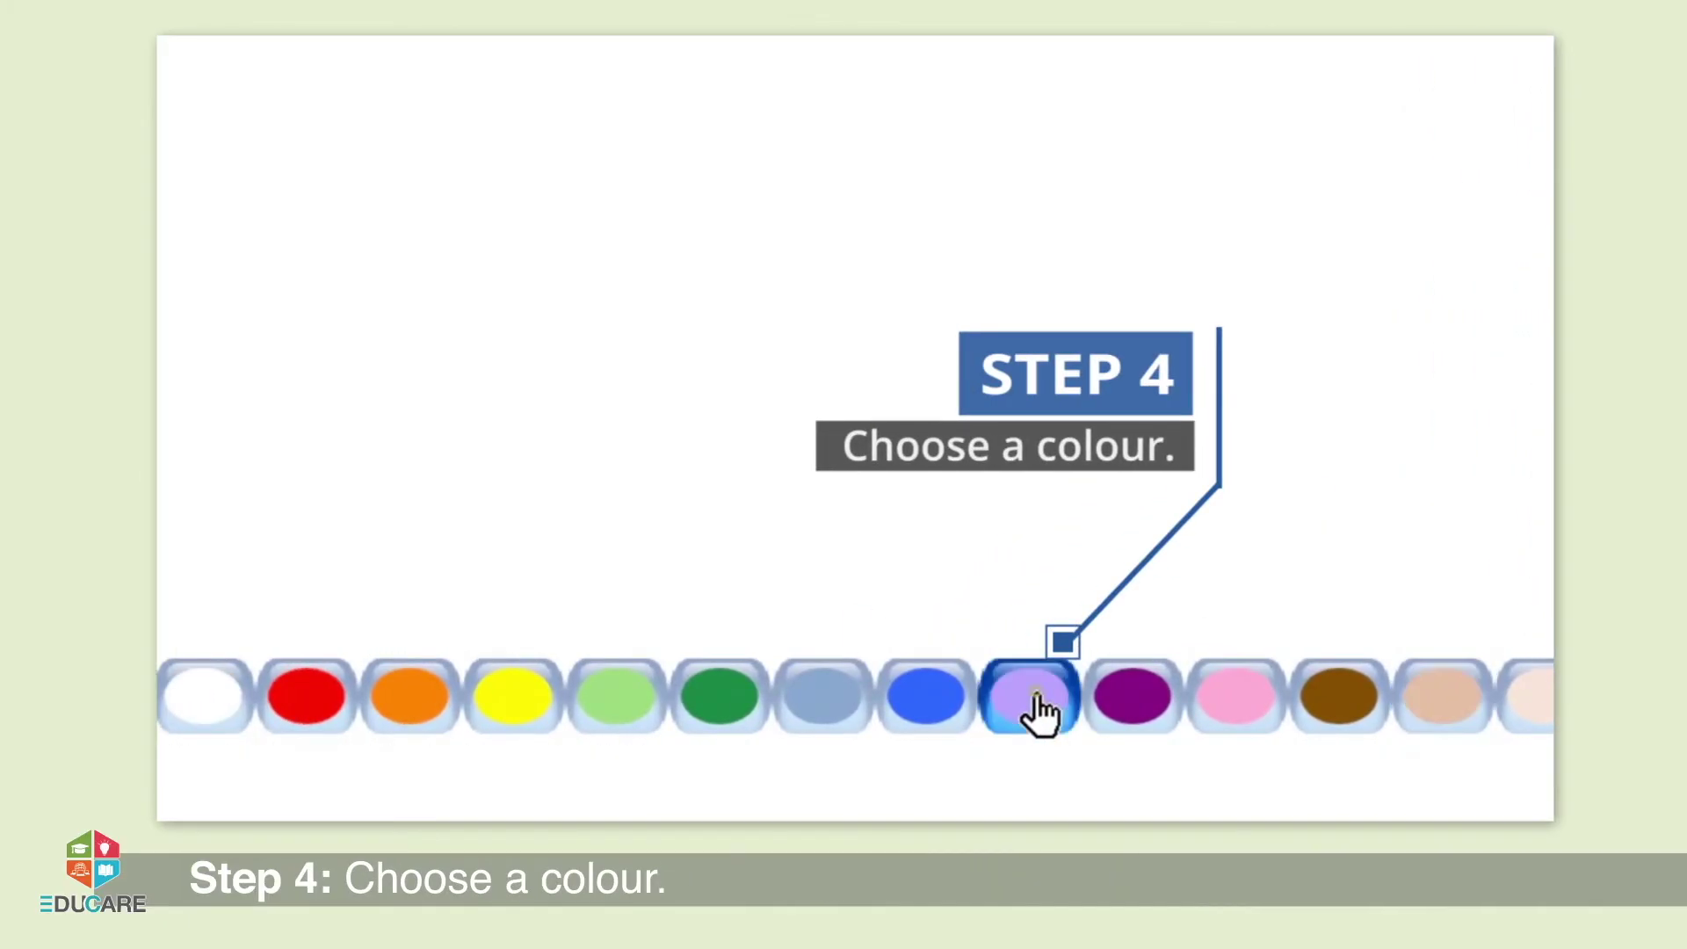
pyautogui.click(1087, 185)
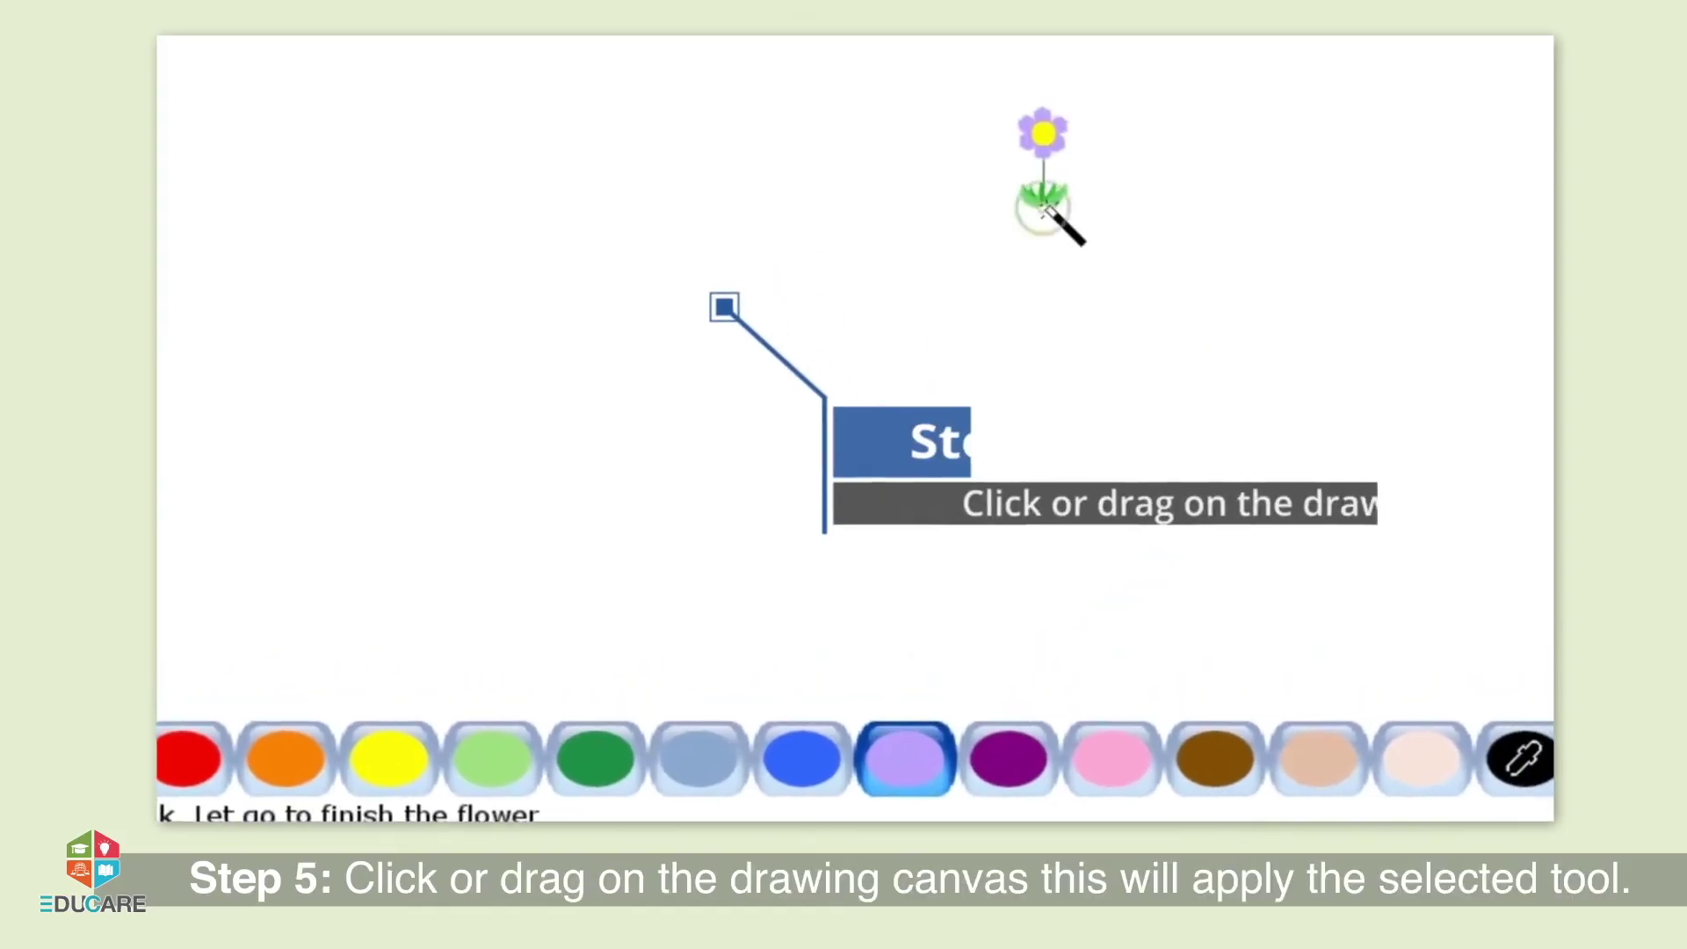
pyautogui.click(900, 233)
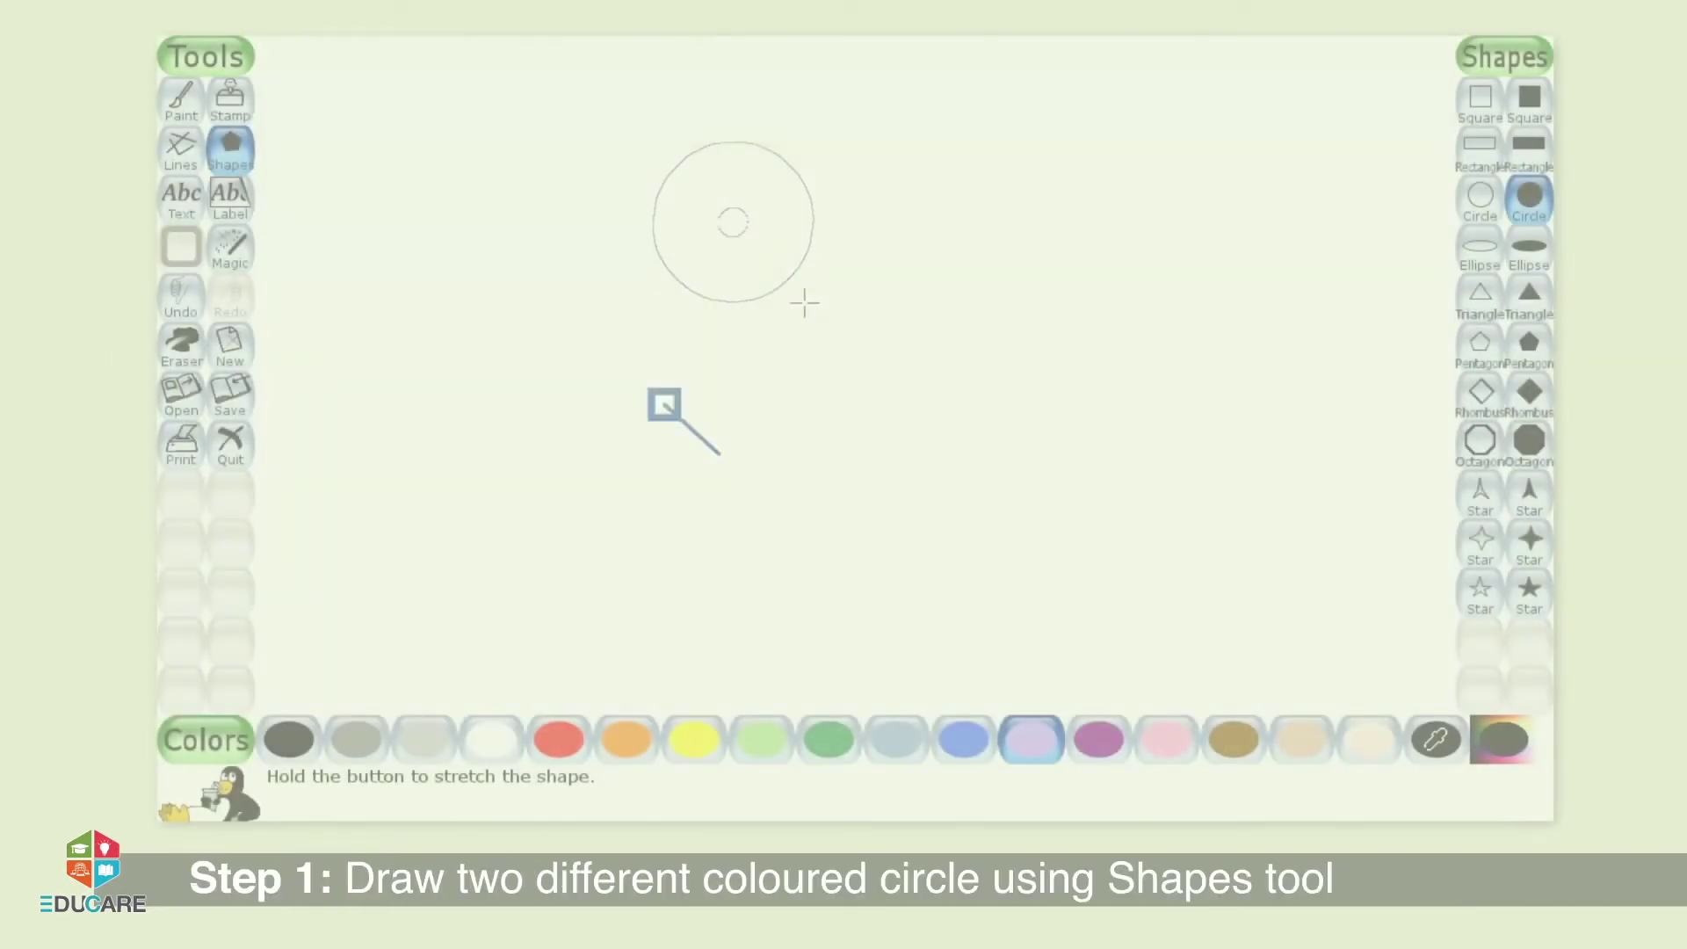
# - Drag out a purple and a lavender filled circle, then select the Smudge magic effect
pyautogui.moveTo(802, 301); pyautogui.dragTo(807, 309)
pyautogui.moveTo(941, 334); pyautogui.dragTo(1018, 422)
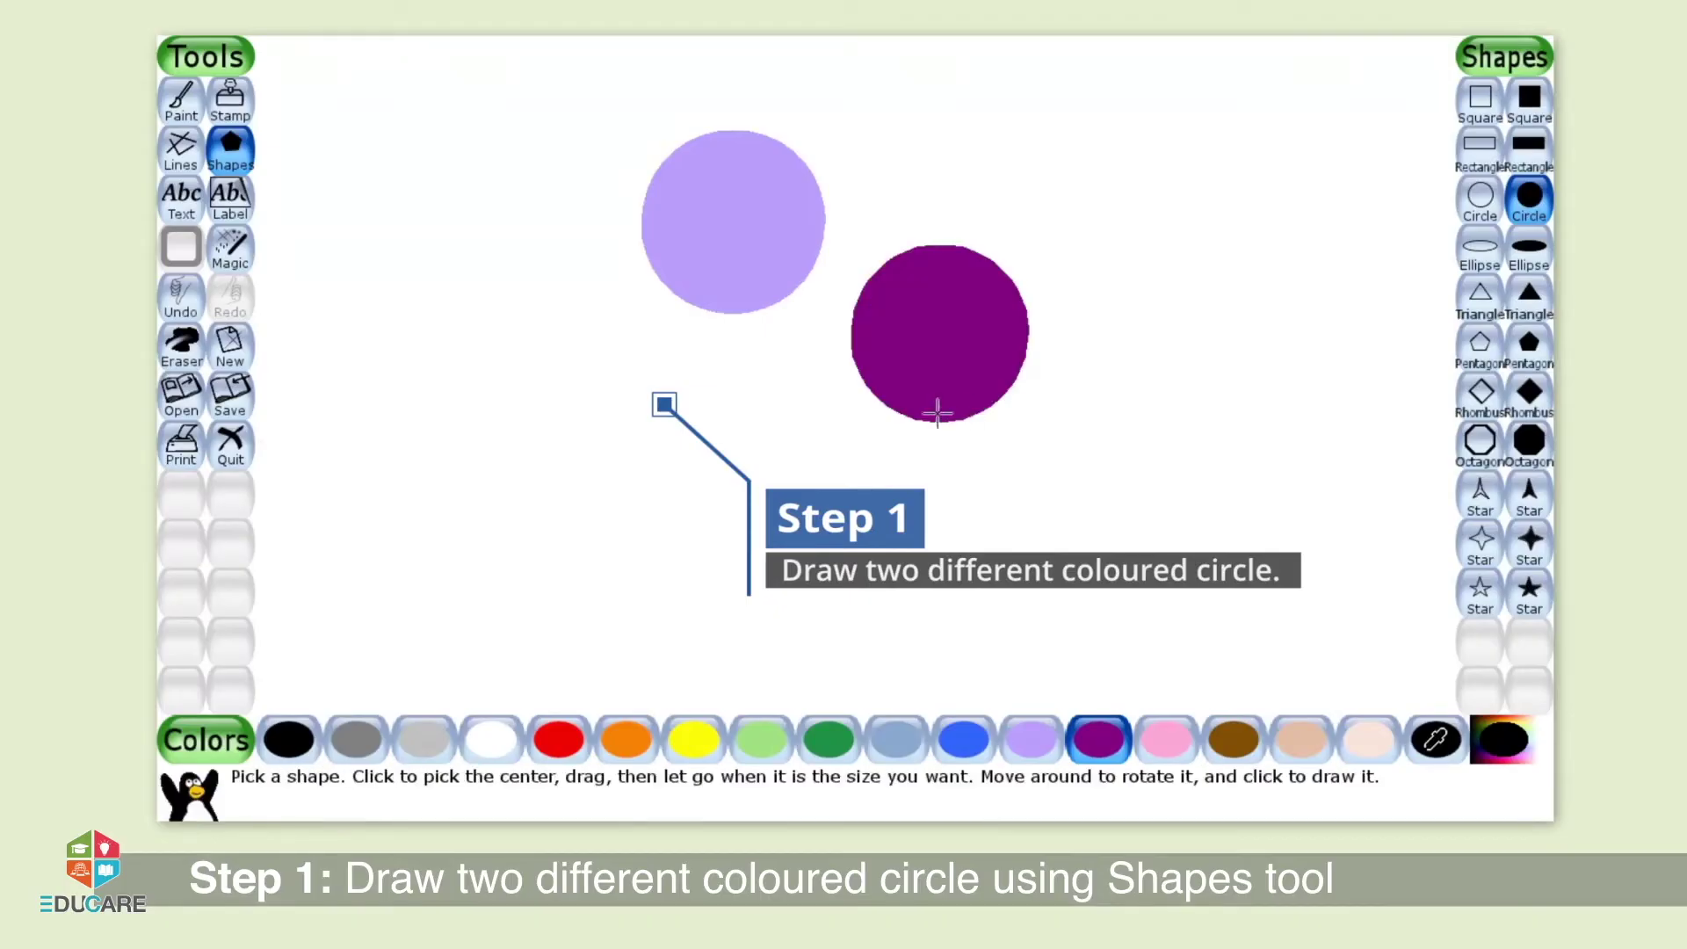
pyautogui.click(232, 255)
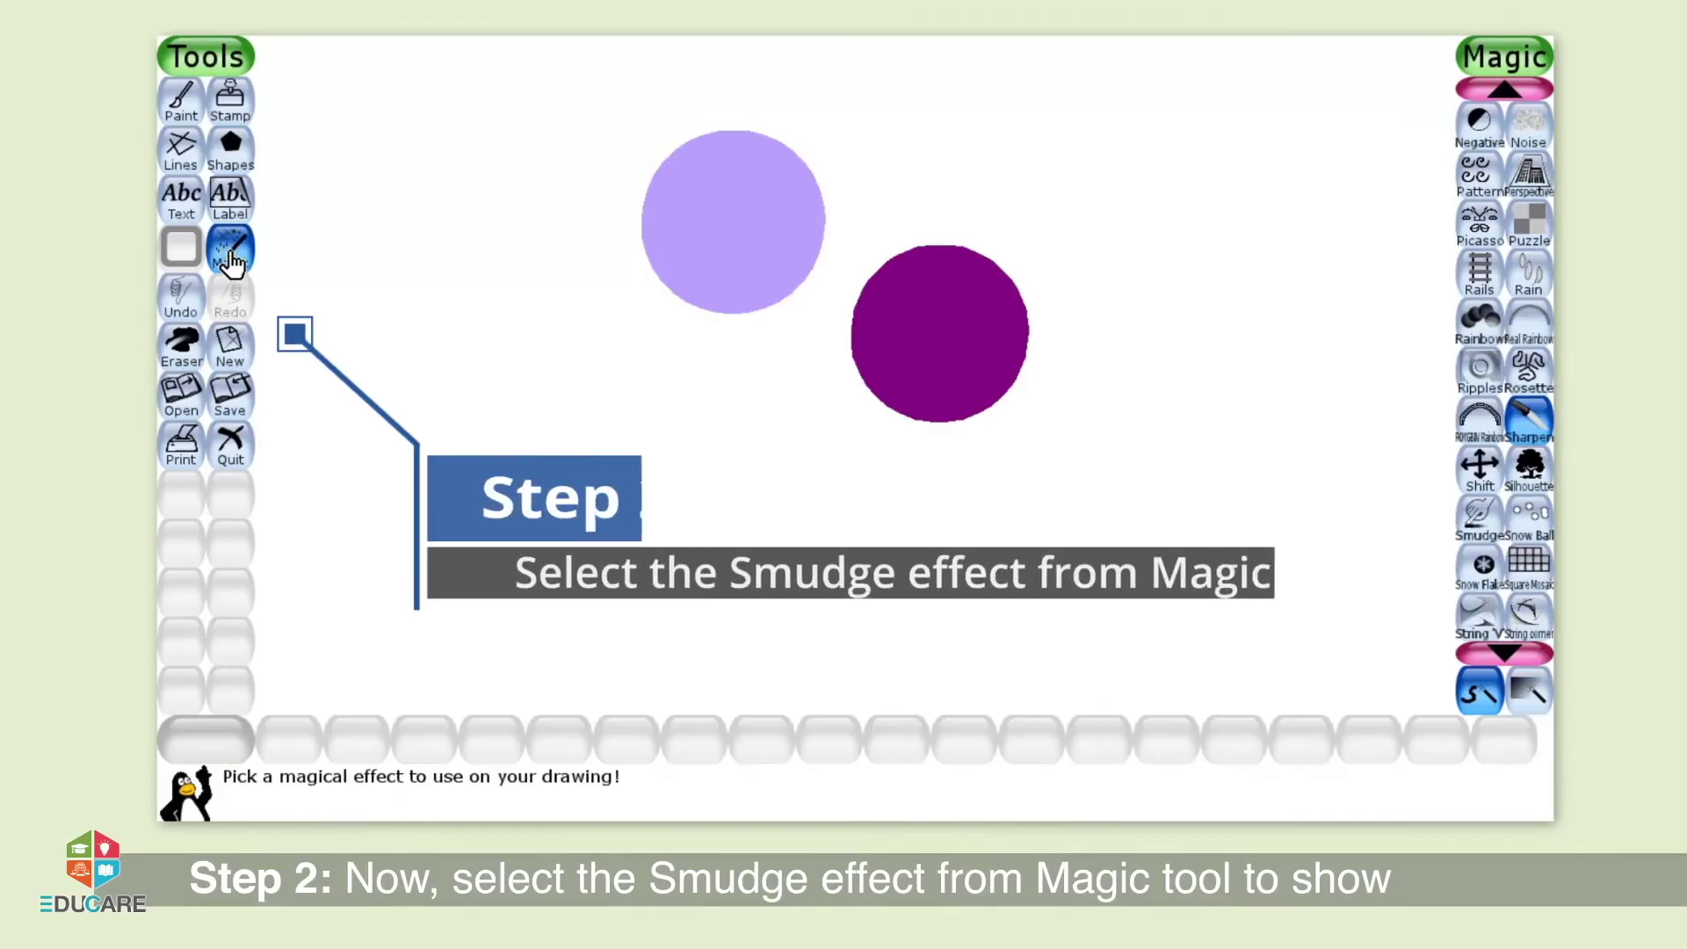
pyautogui.click(1477, 523)
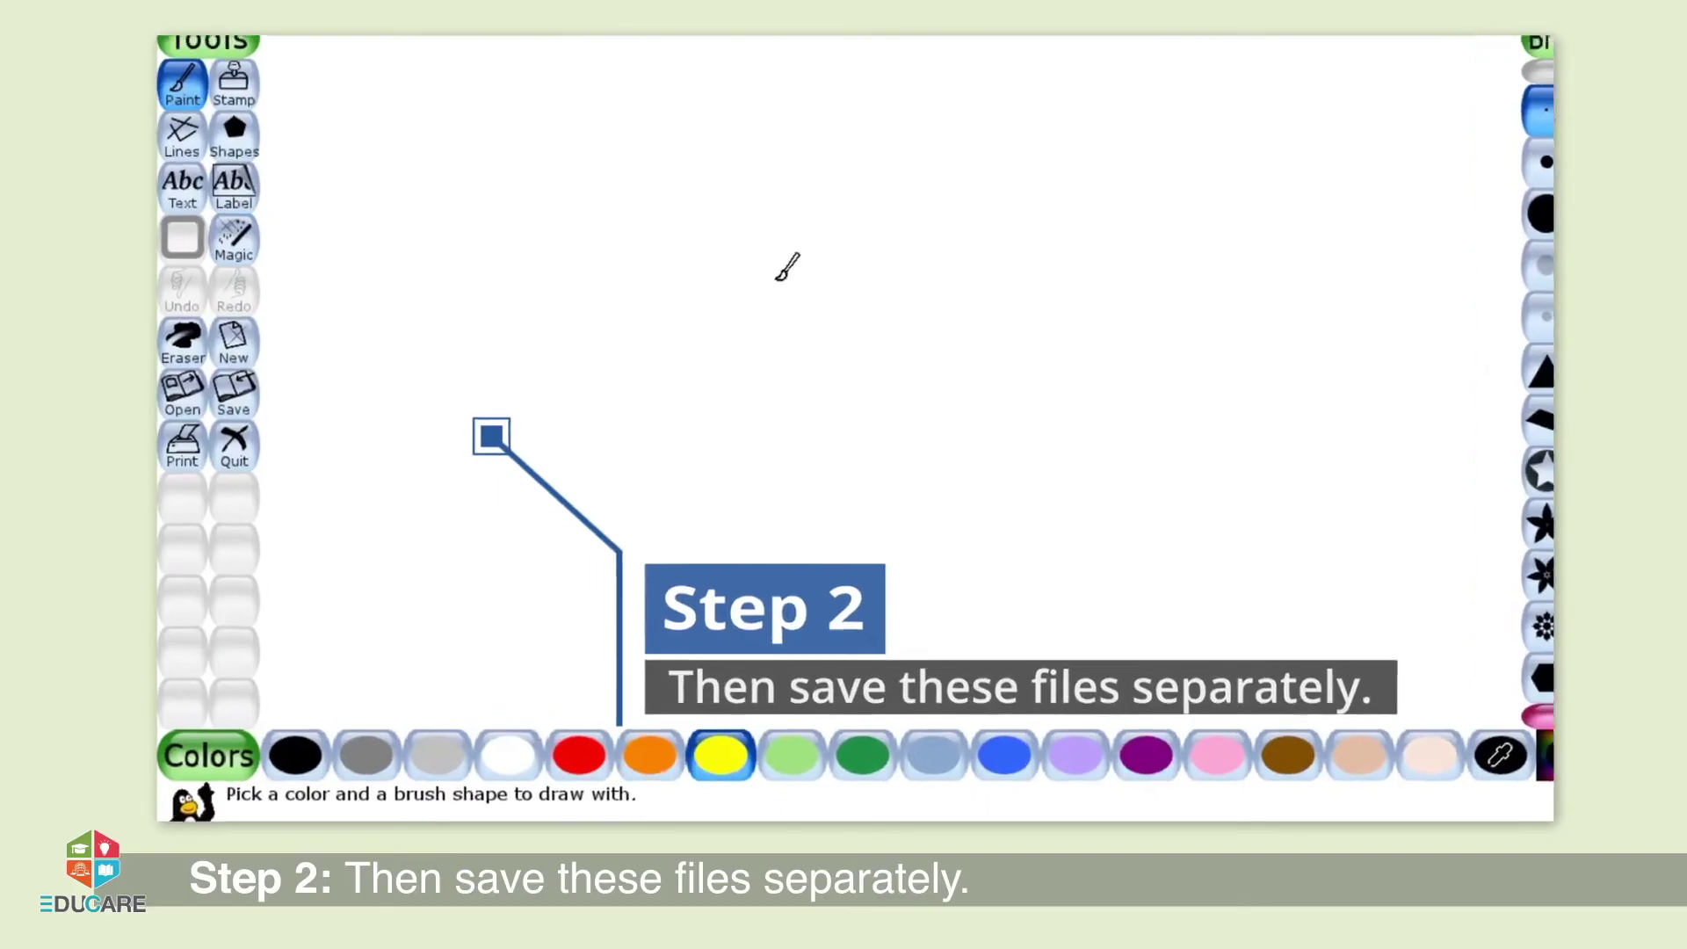
# - In Open > Slides, number the second airplane 2, the flowers 3 and the red car 4
pyautogui.click(181, 391)
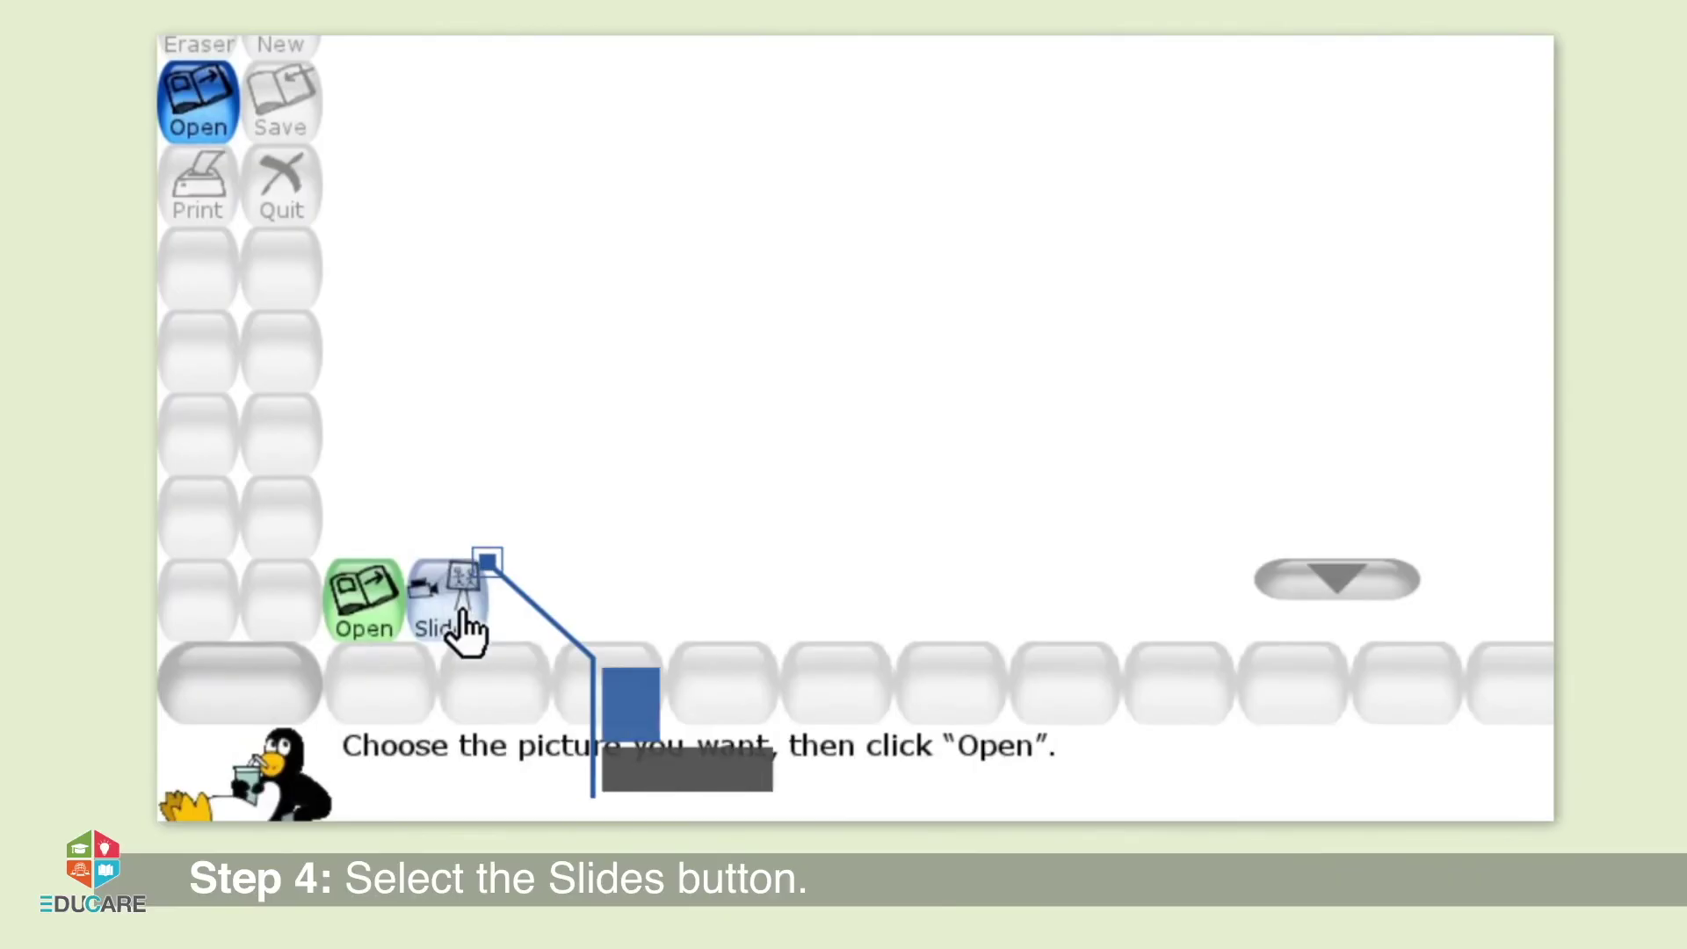
pyautogui.click(457, 606)
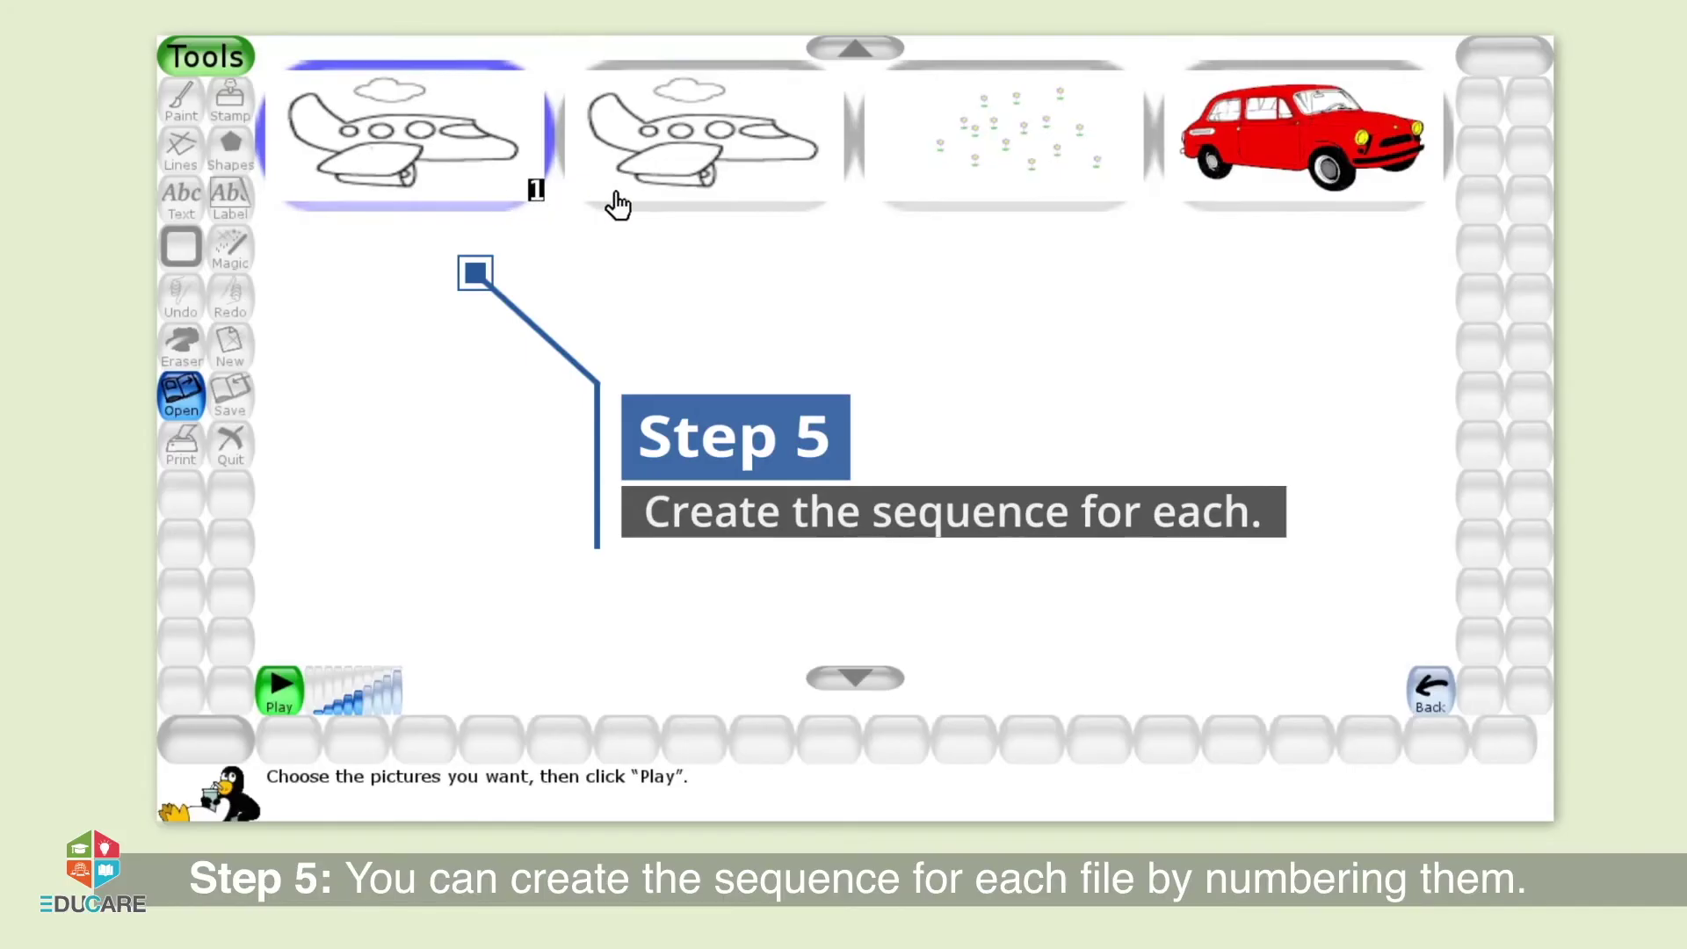
pyautogui.click(616, 195)
pyautogui.click(927, 197)
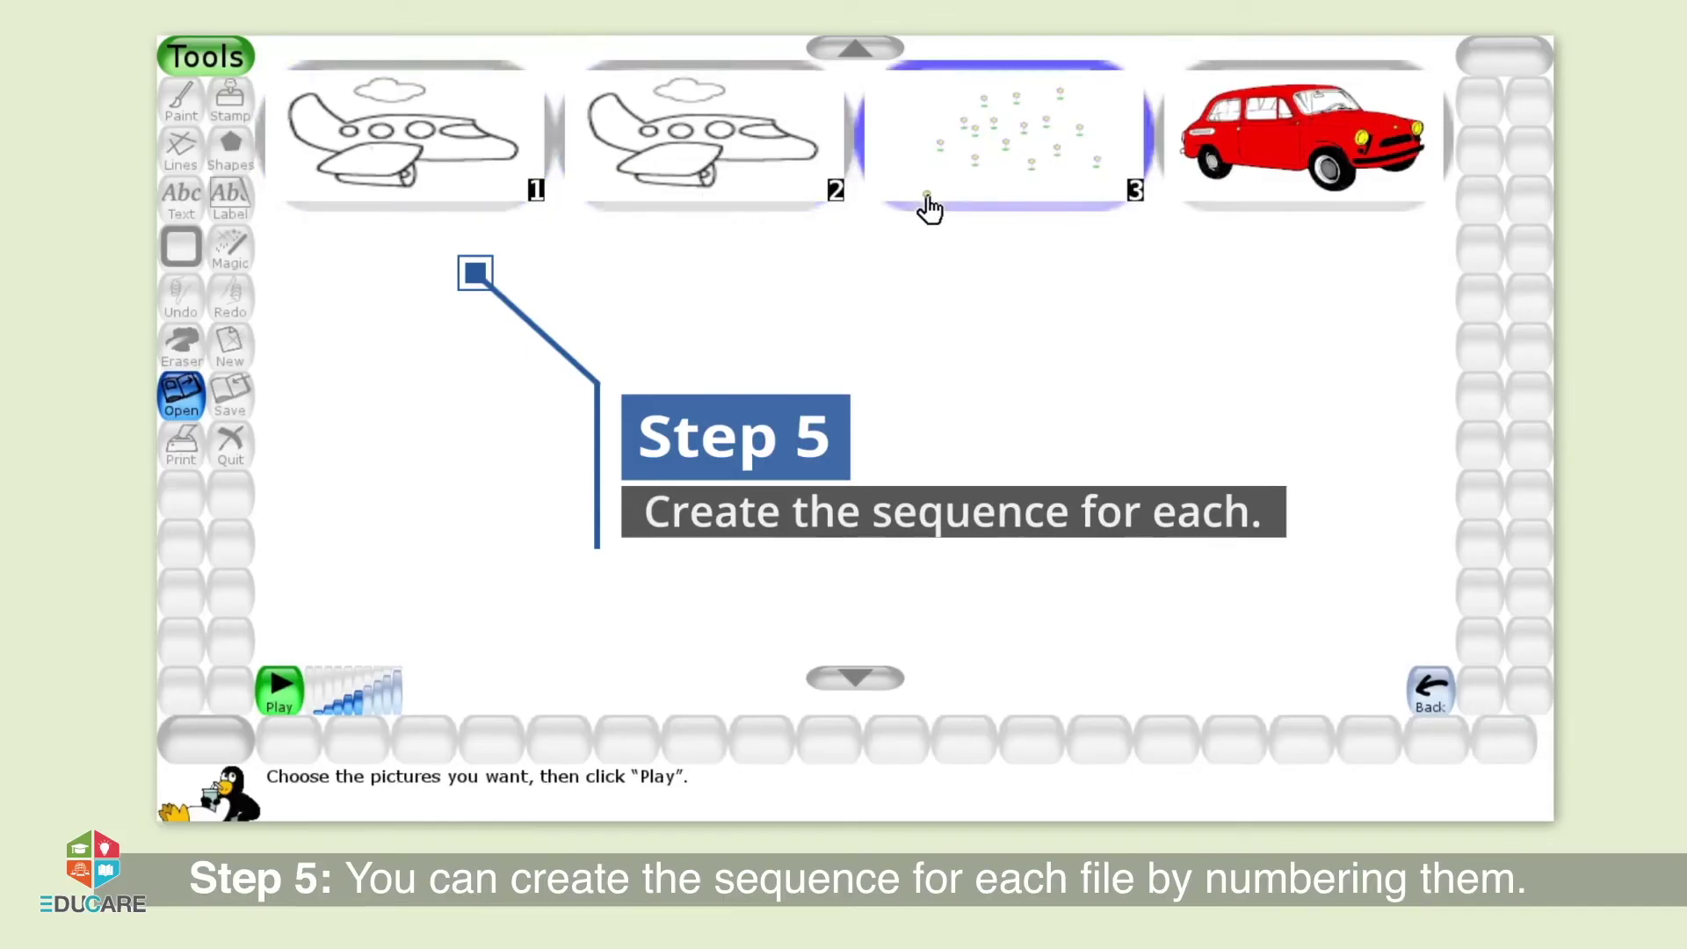
pyautogui.click(1211, 197)
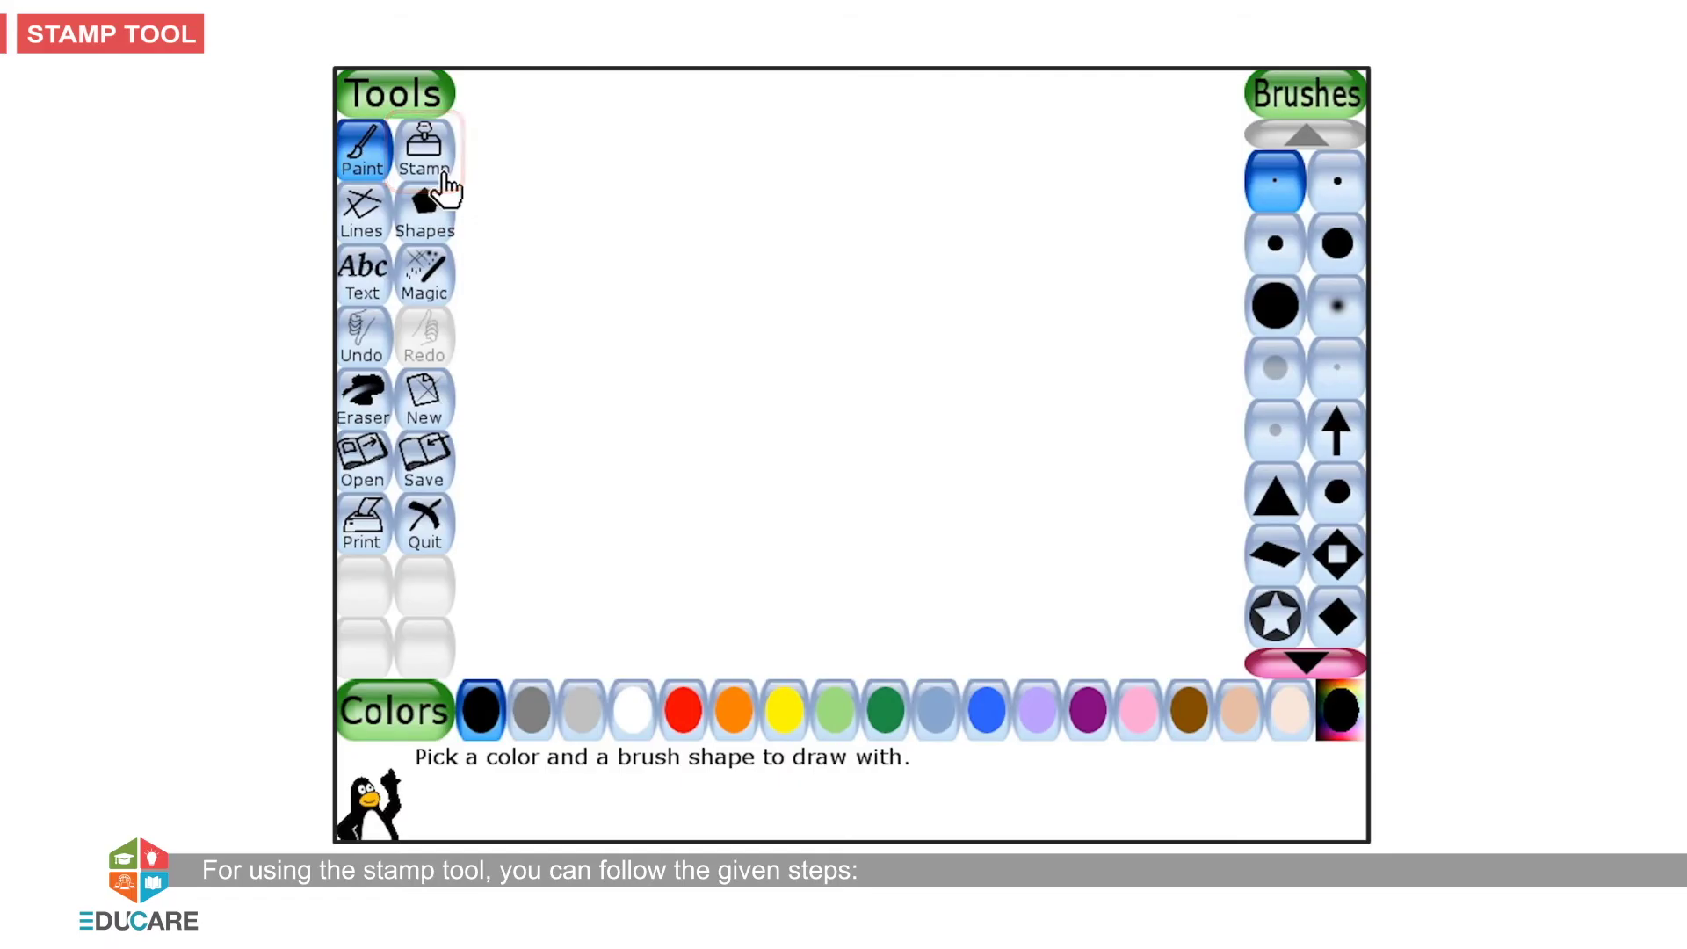
# - Start a new drawing on a plain white canvas
pyautogui.click(444, 176)
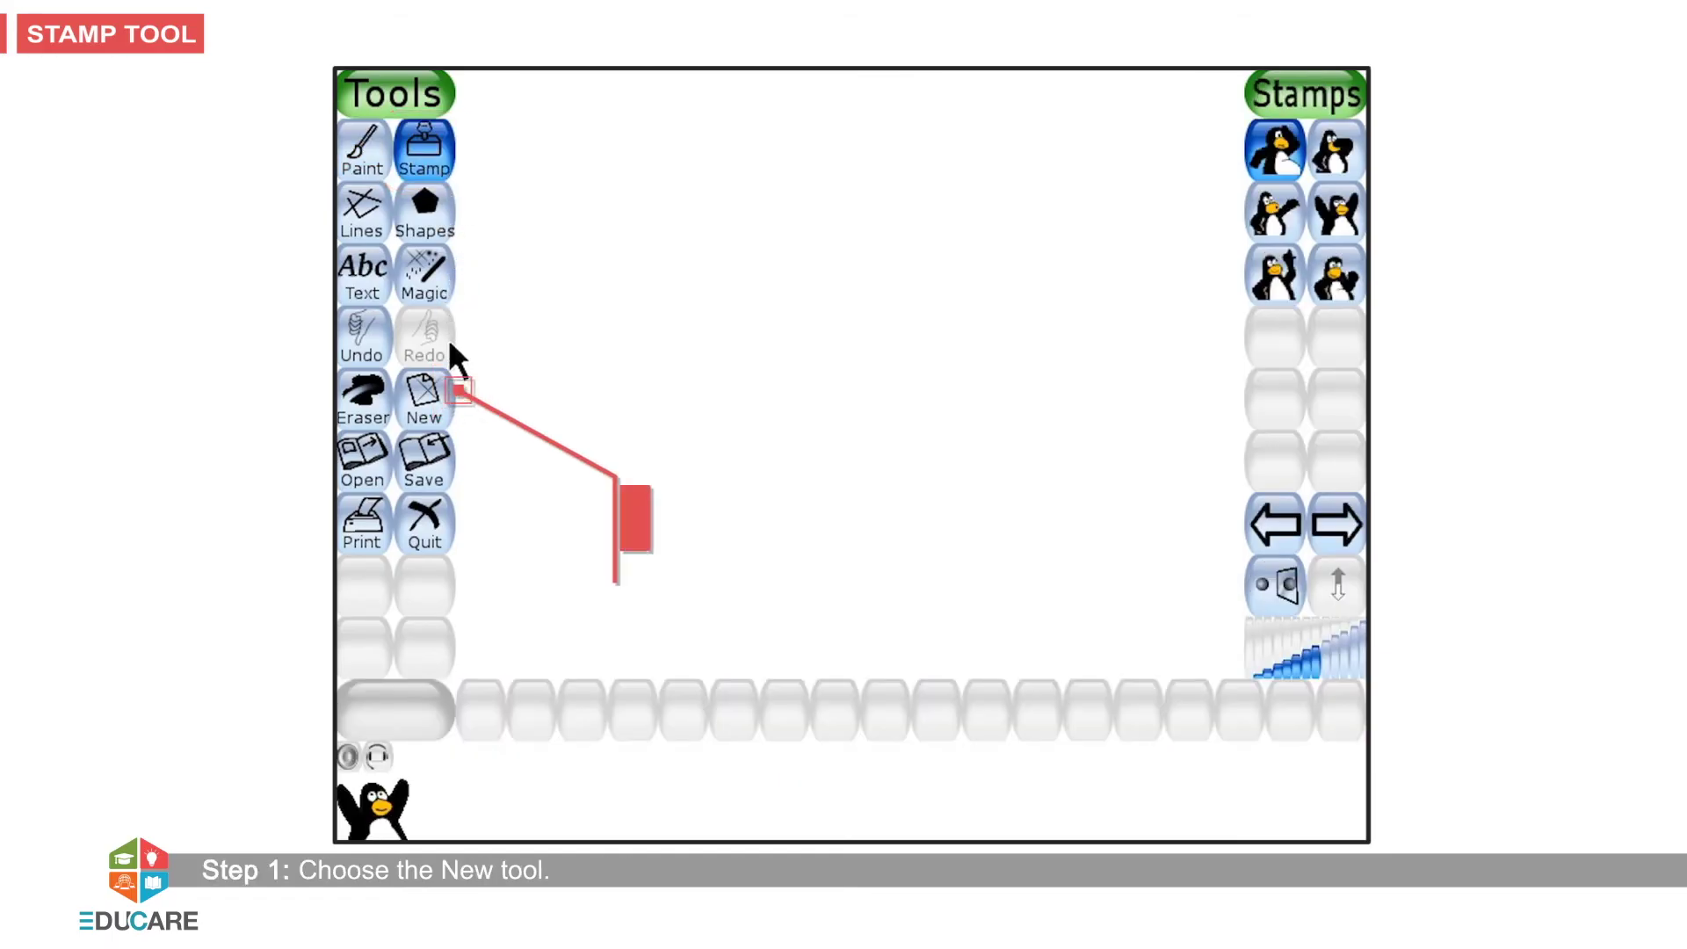
pyautogui.click(452, 419)
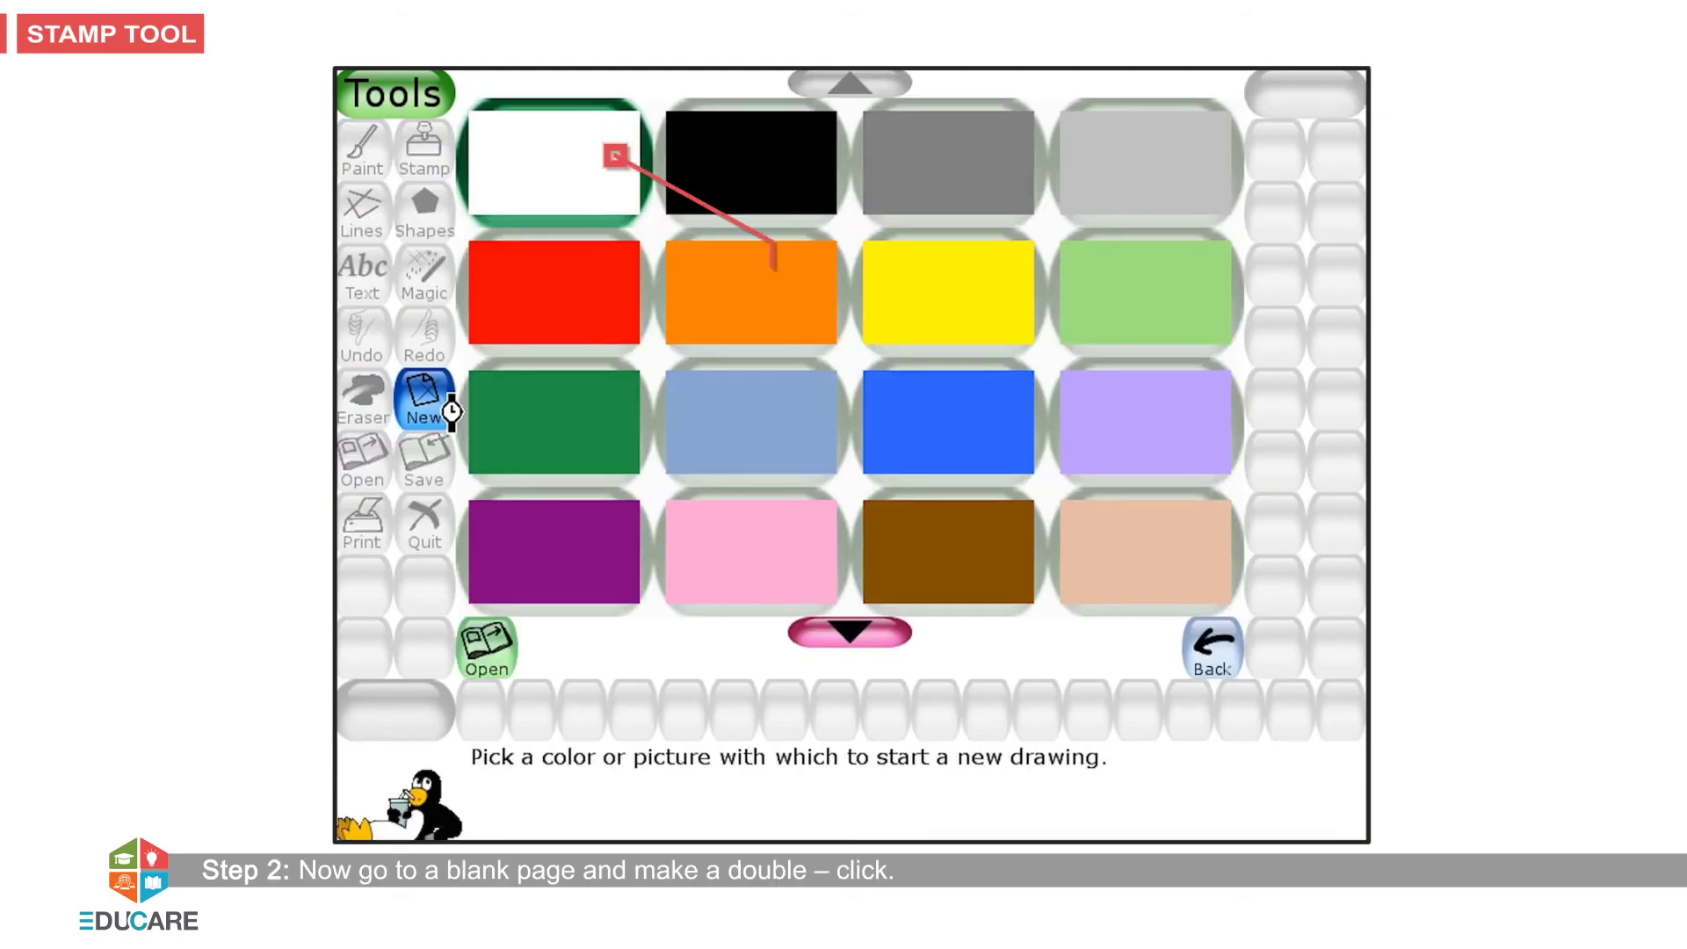
pyautogui.doubleClick(551, 198)
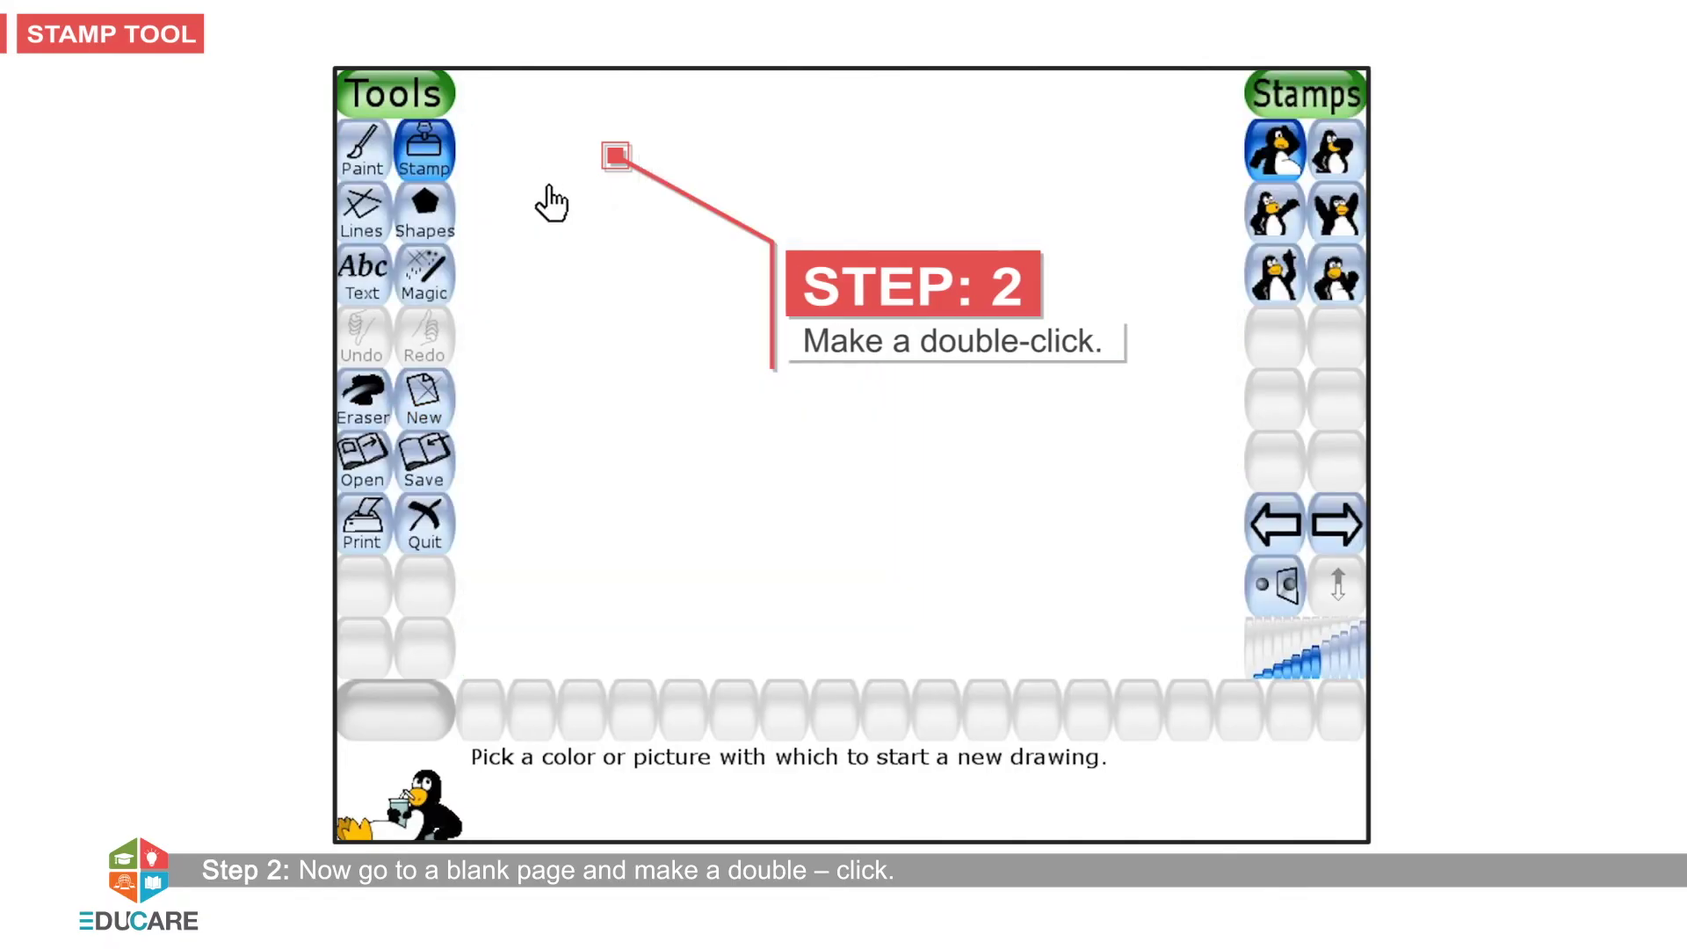
# - Choose the Stamp tool and browse the stamps to the birthday cake
pyautogui.click(427, 165)
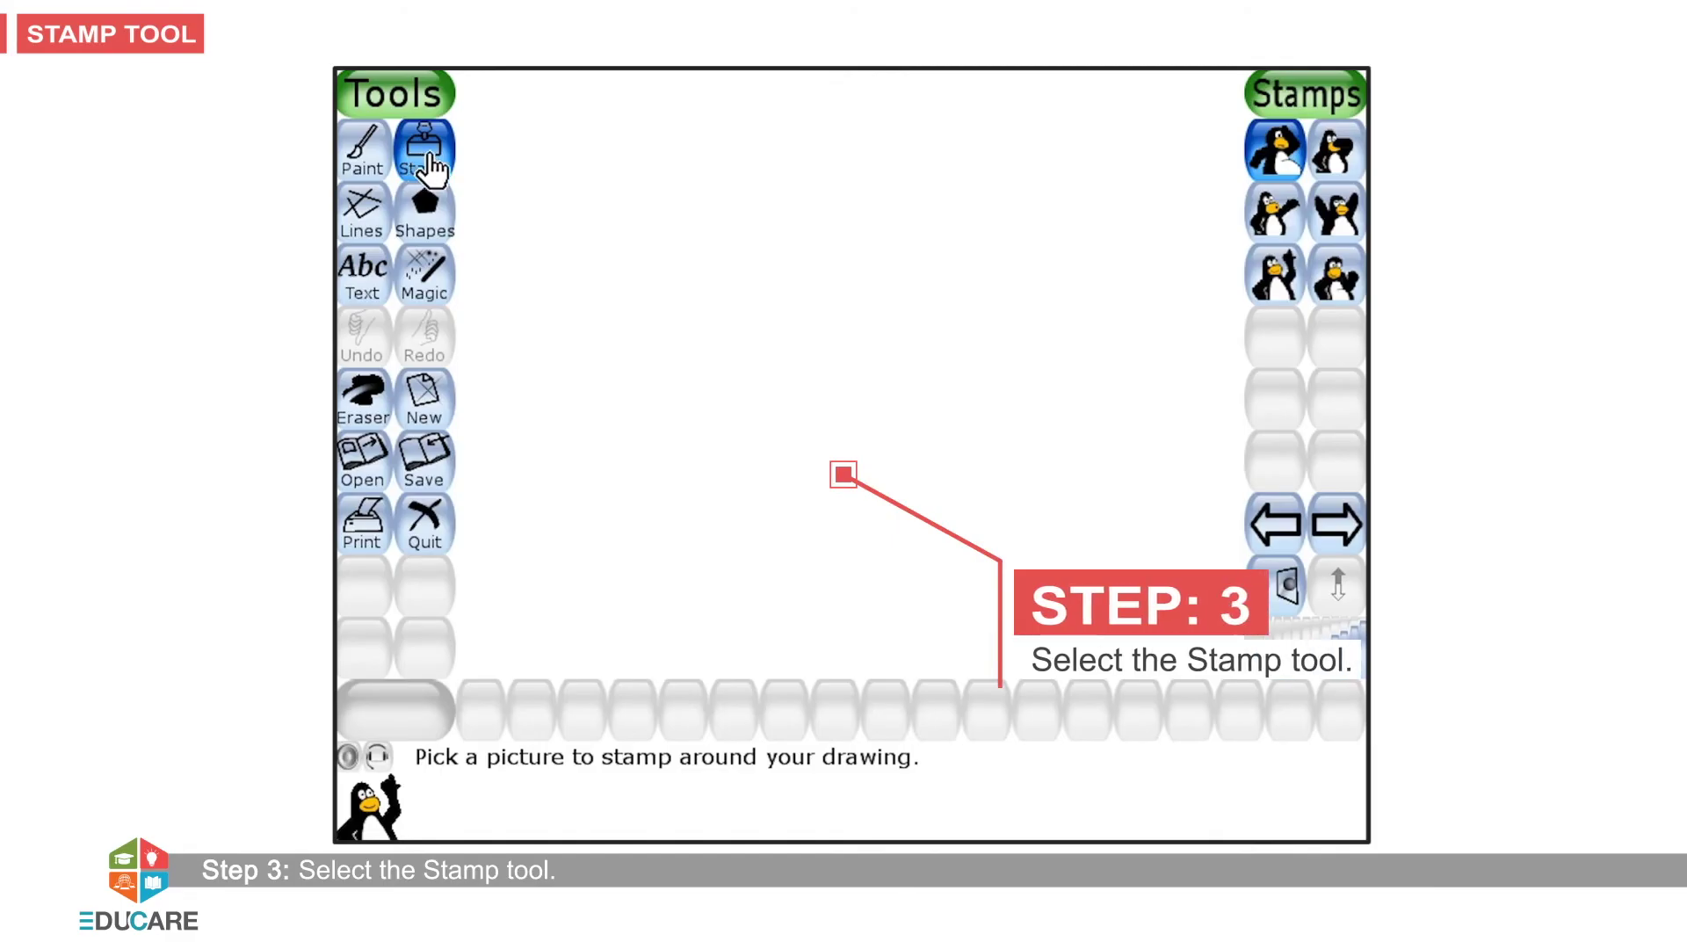
pyautogui.click(1332, 524)
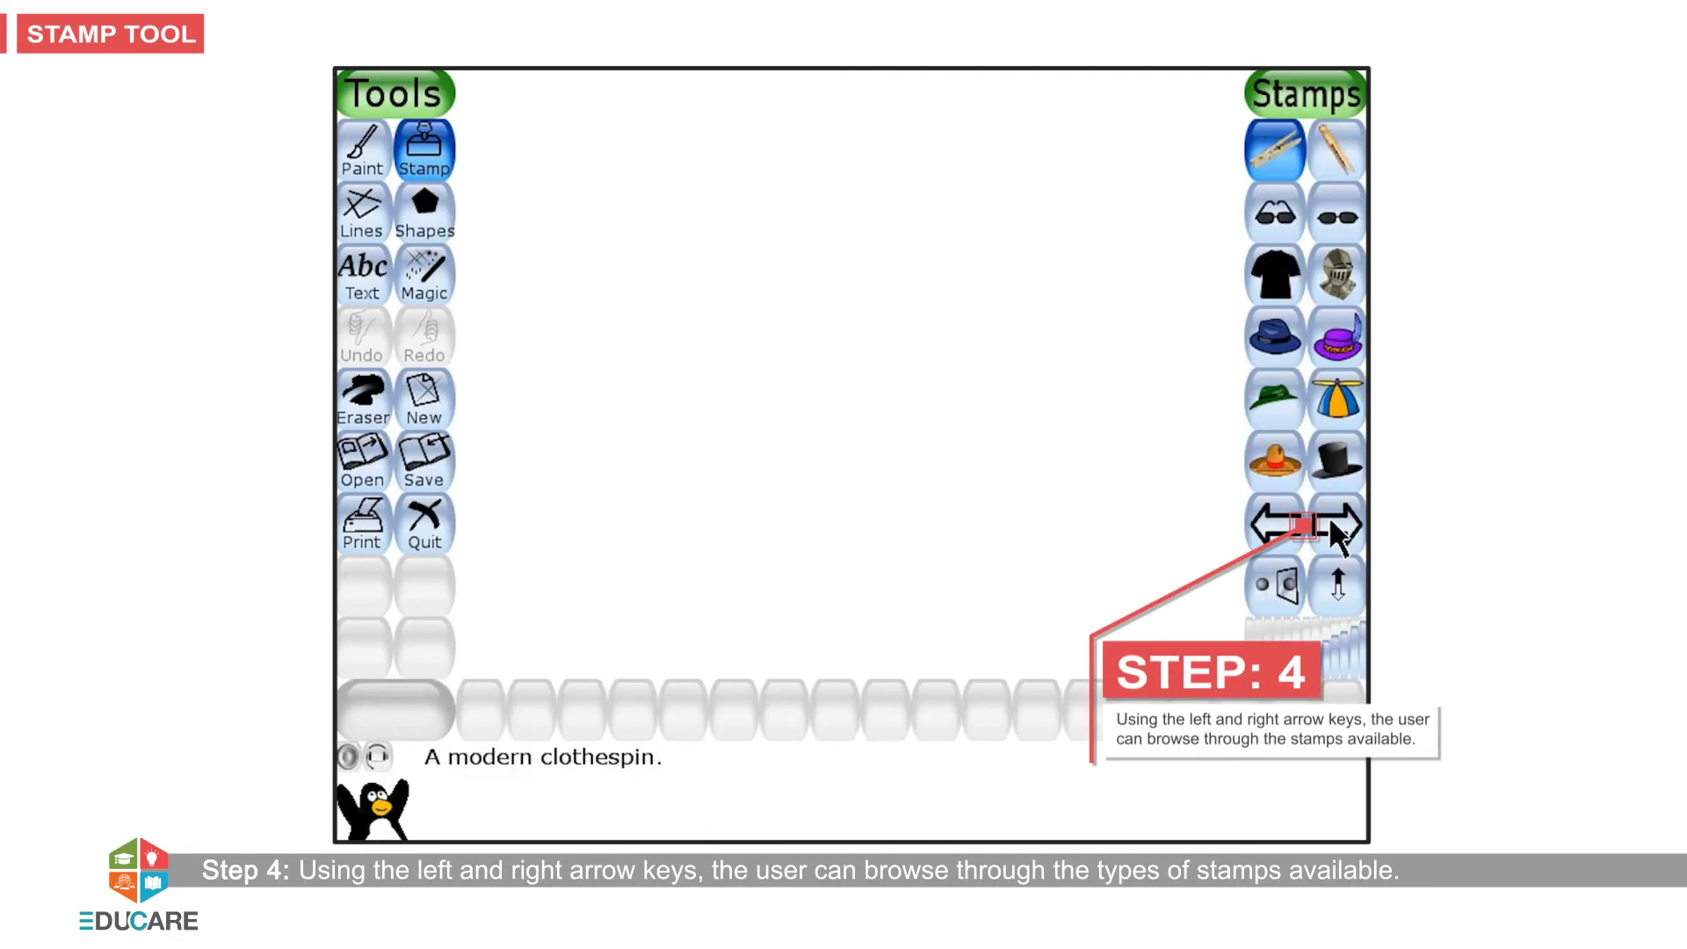
pyautogui.click(1334, 526)
pyautogui.click(1334, 526)
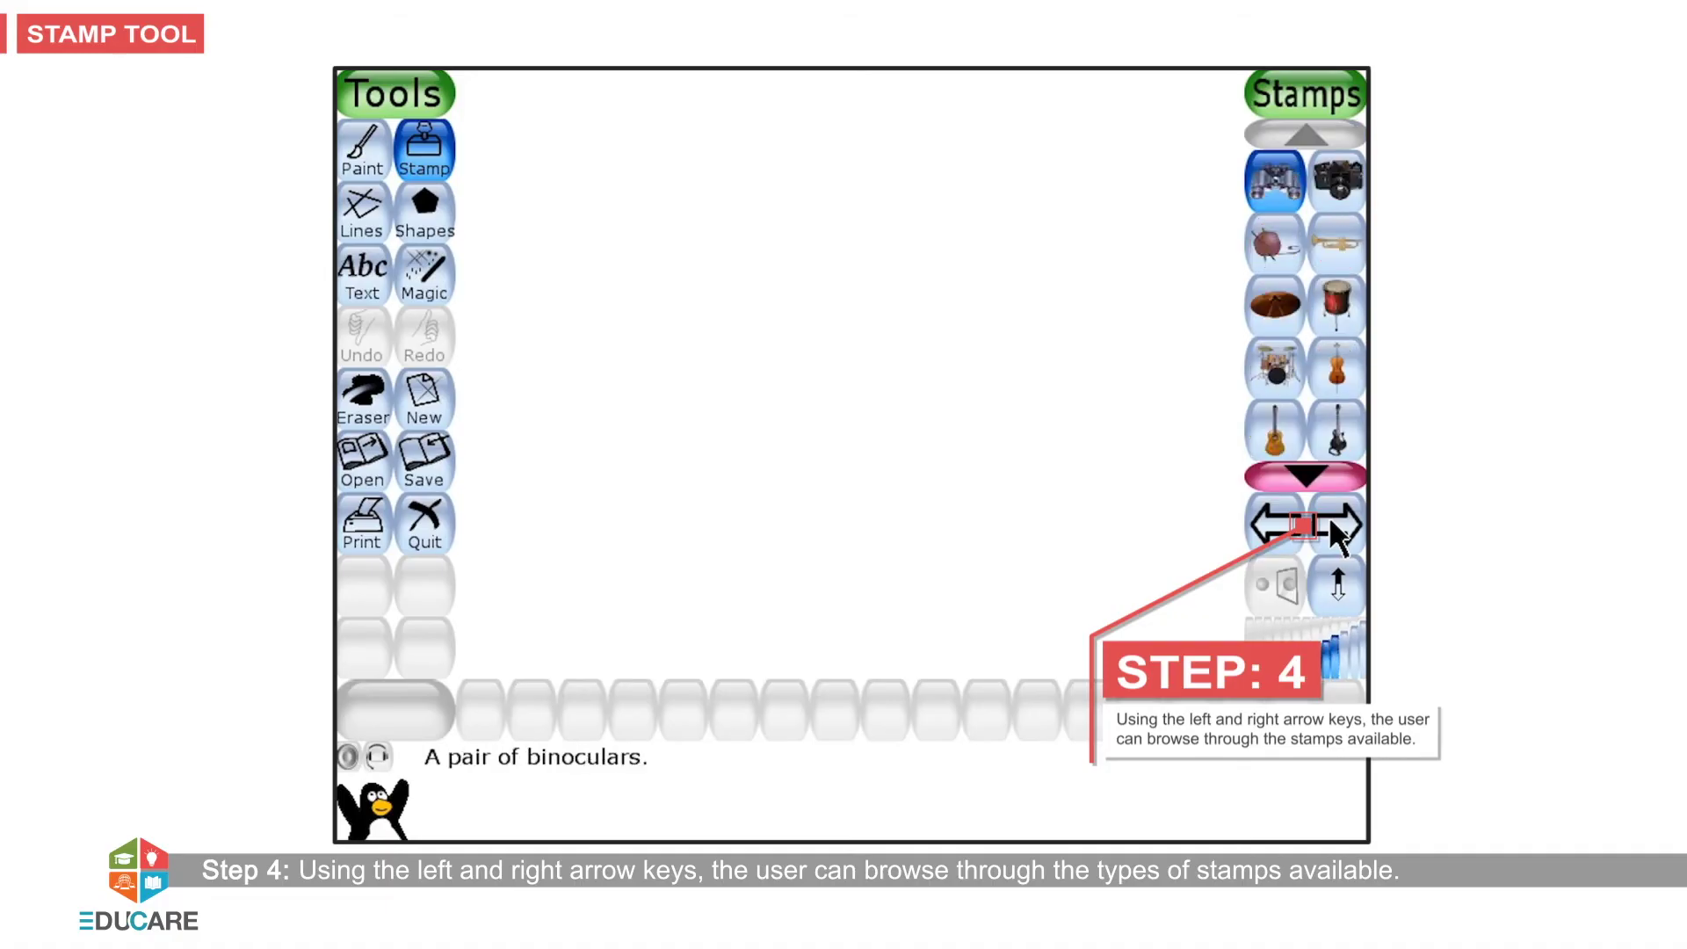
pyautogui.click(1334, 526)
pyautogui.click(1283, 524)
pyautogui.click(1283, 525)
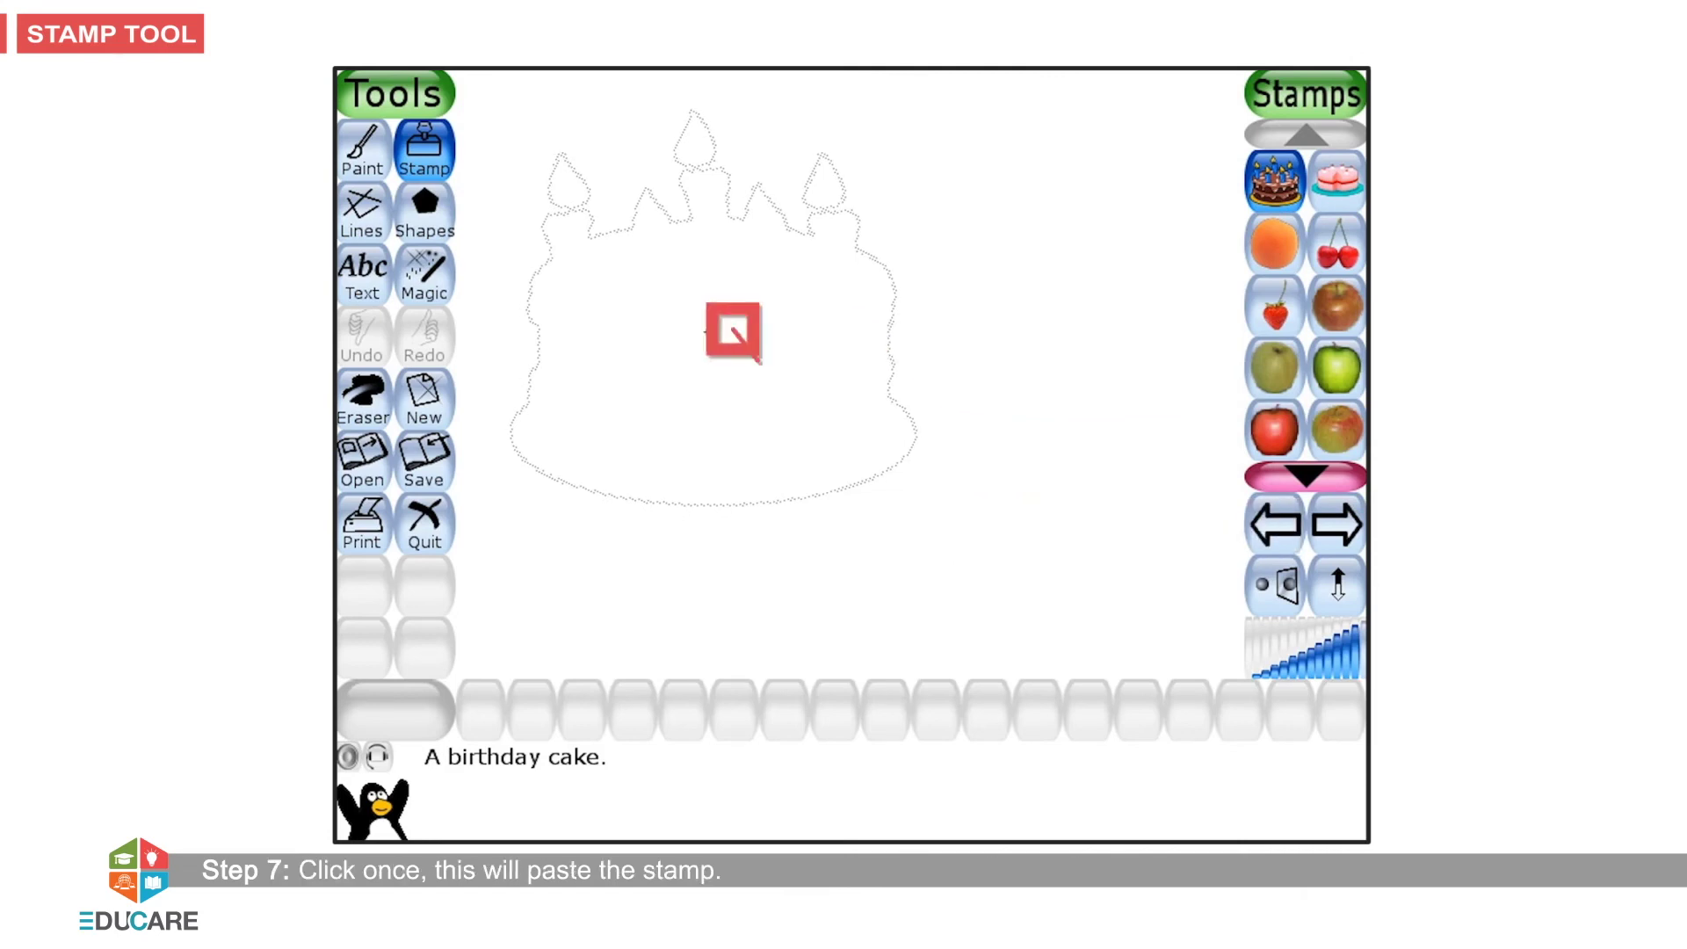
# - Stamp a birthday cake upper left and a second overlapping below-right, then pick the Eraser
pyautogui.click(707, 333)
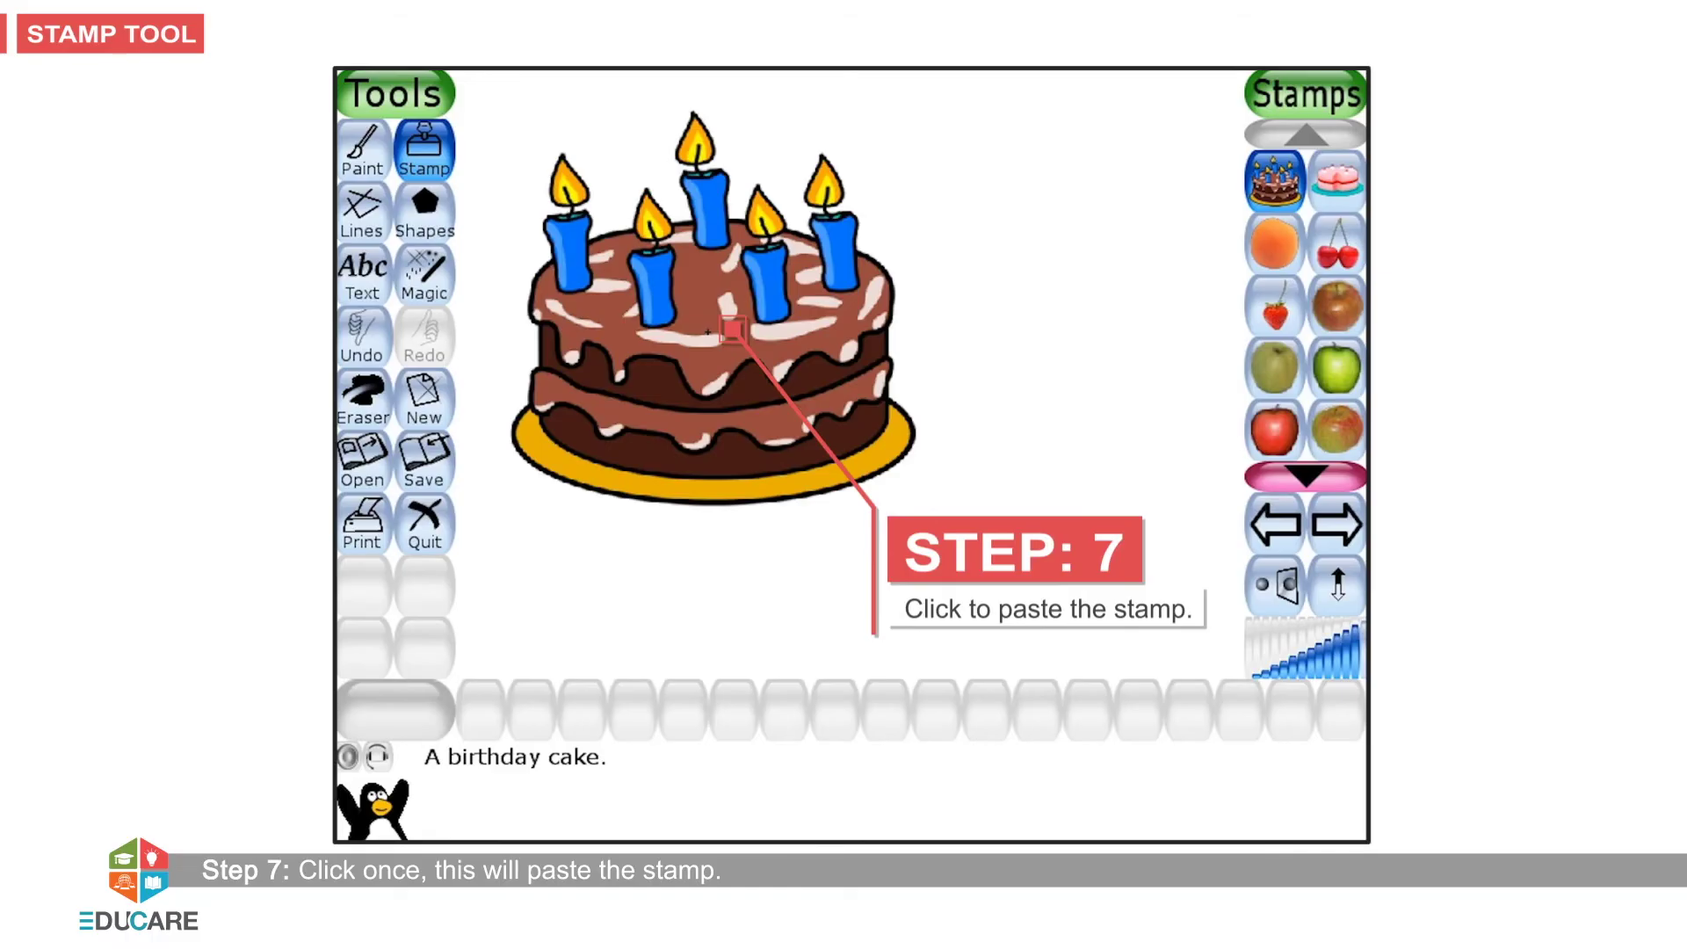
pyautogui.click(1009, 475)
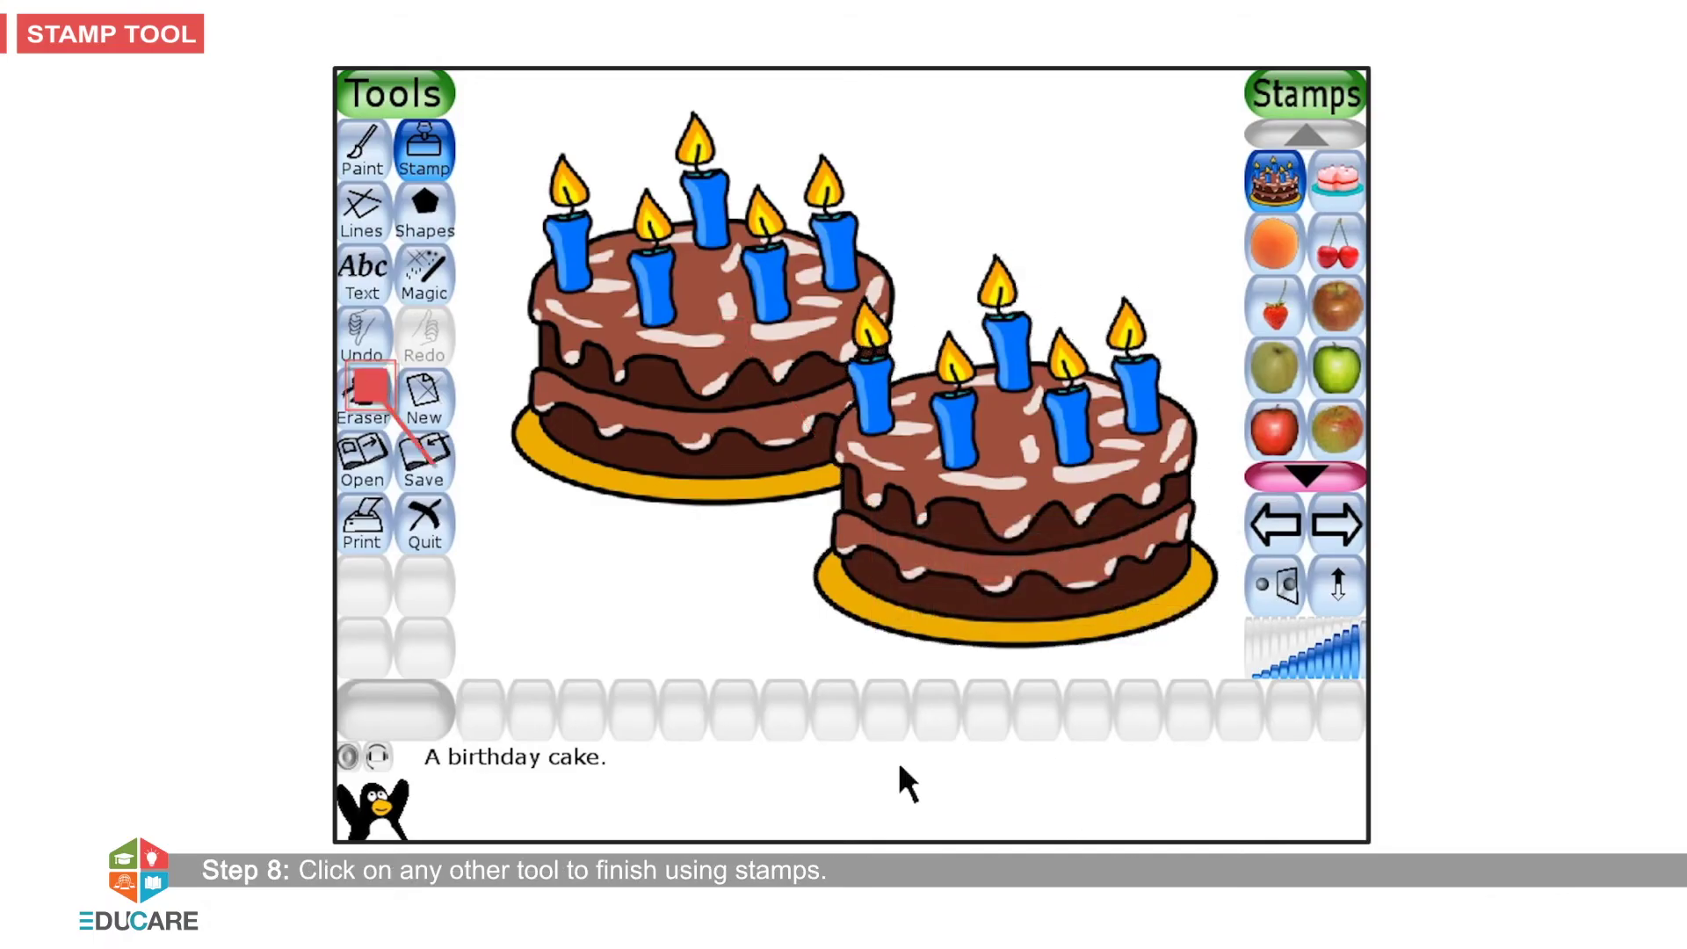
pyautogui.click(360, 406)
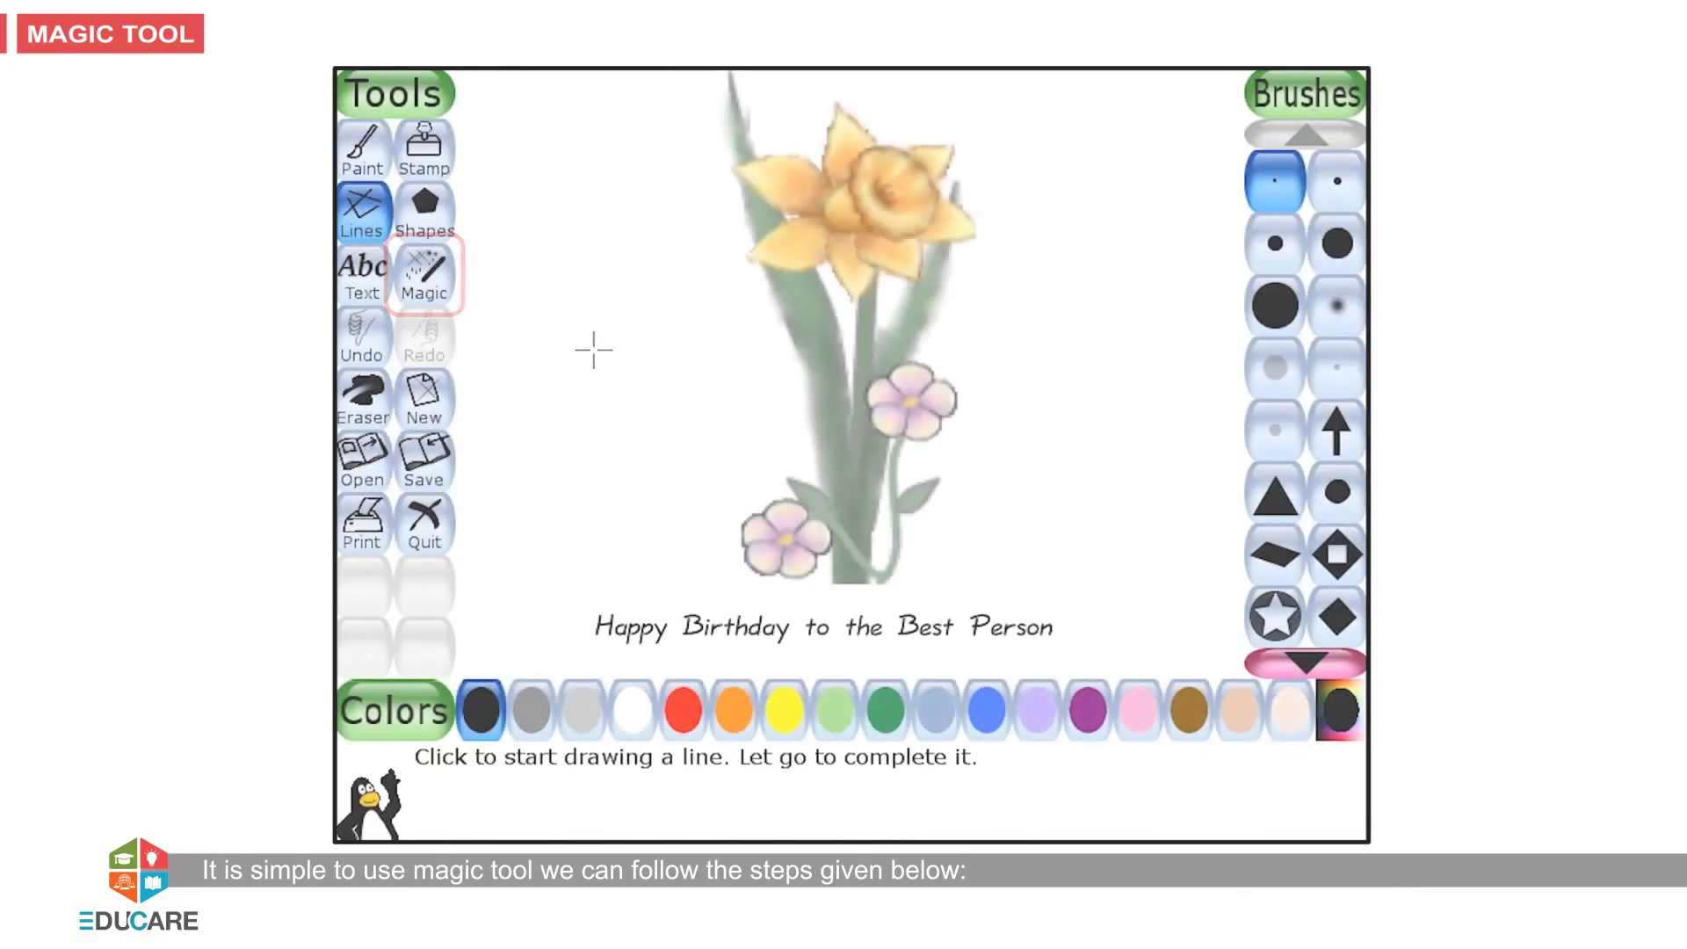
# - Choose the Fill effect from further down the Magic effects list
pyautogui.click(439, 303)
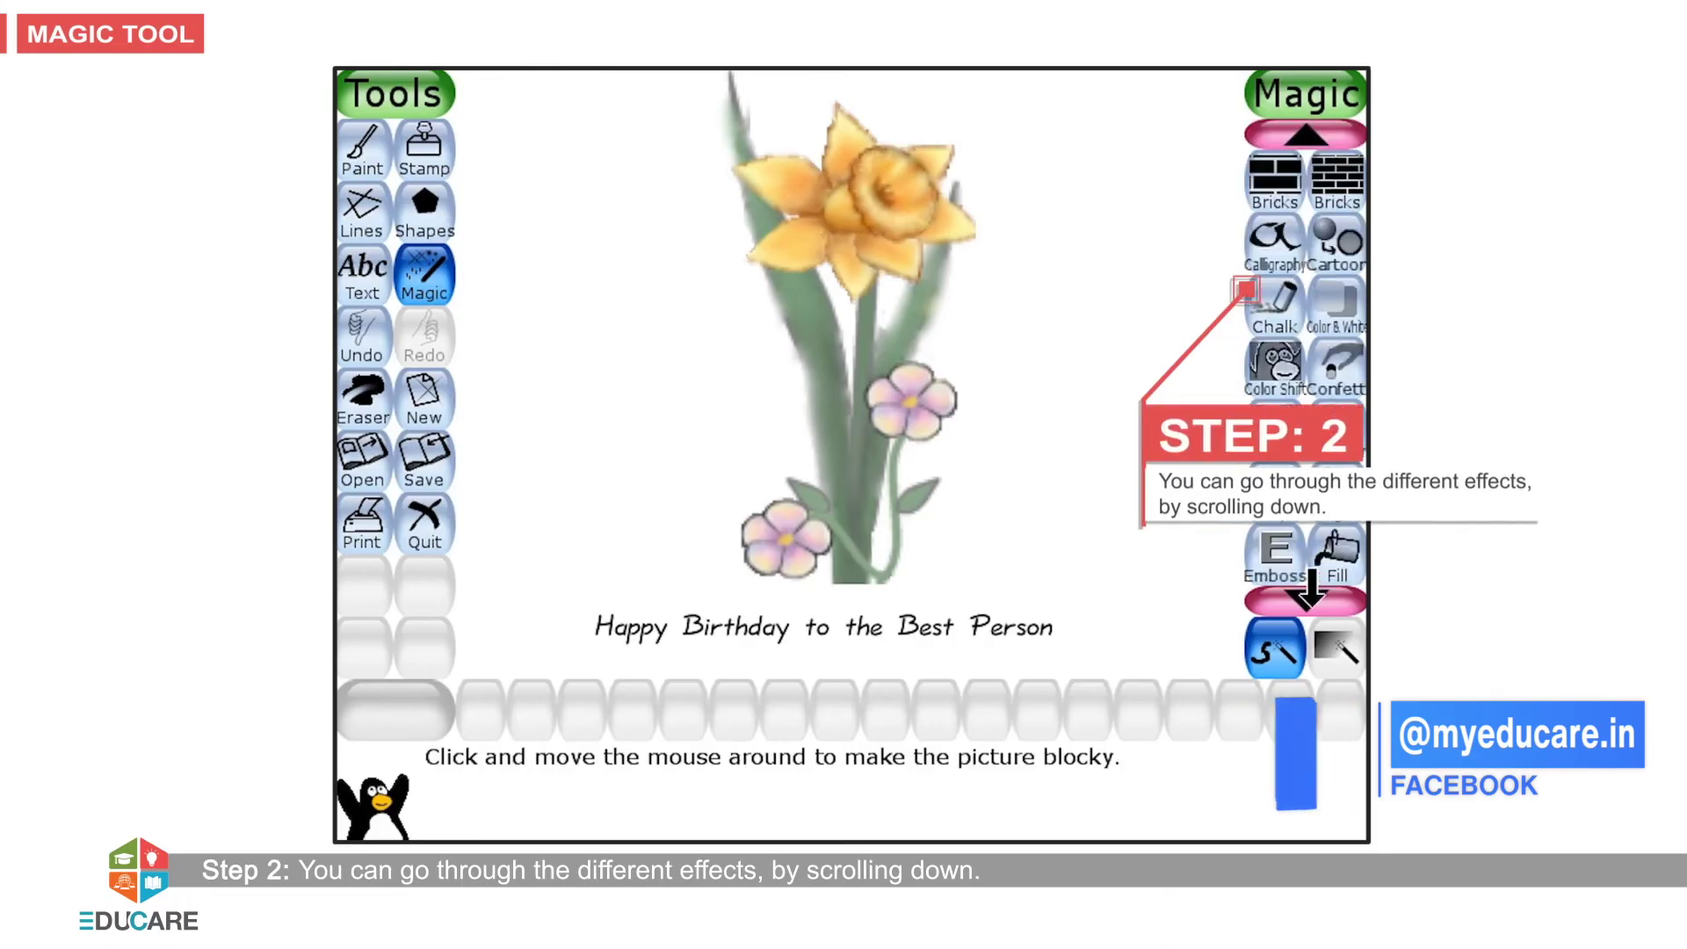
pyautogui.click(1307, 600)
pyautogui.click(1307, 600)
pyautogui.click(1307, 600)
pyautogui.click(1307, 600)
pyautogui.click(1307, 600)
pyautogui.click(1307, 601)
pyautogui.click(1307, 600)
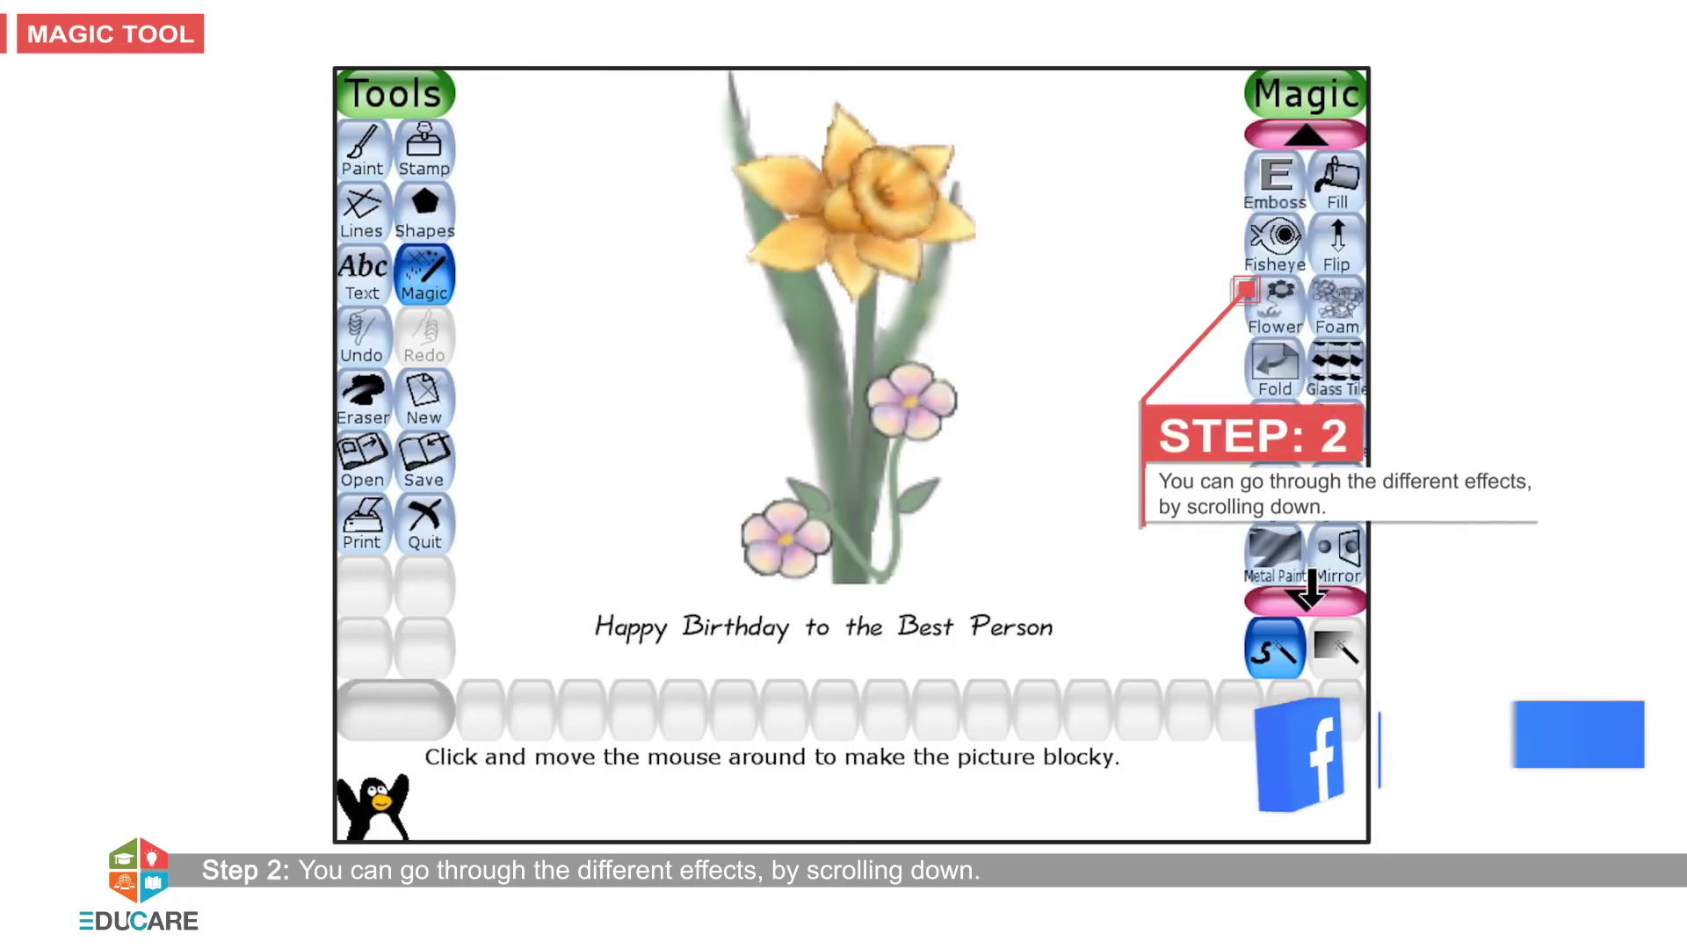
pyautogui.click(1307, 600)
pyautogui.click(1307, 600)
pyautogui.click(1307, 601)
pyautogui.click(1307, 600)
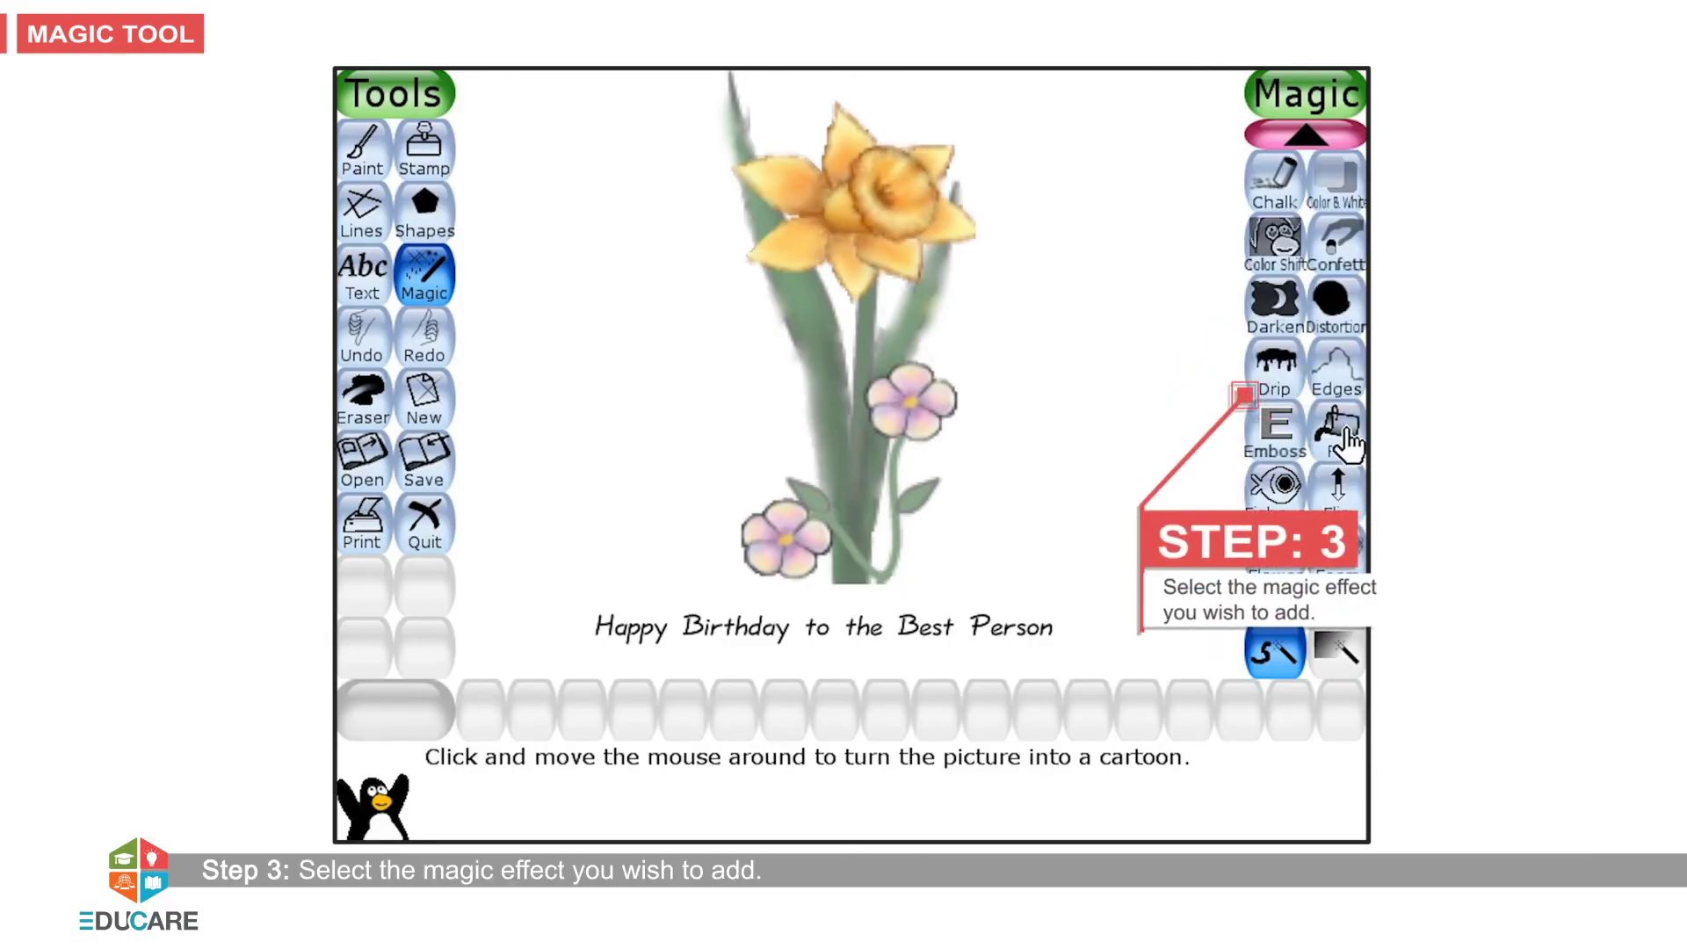
pyautogui.click(1344, 432)
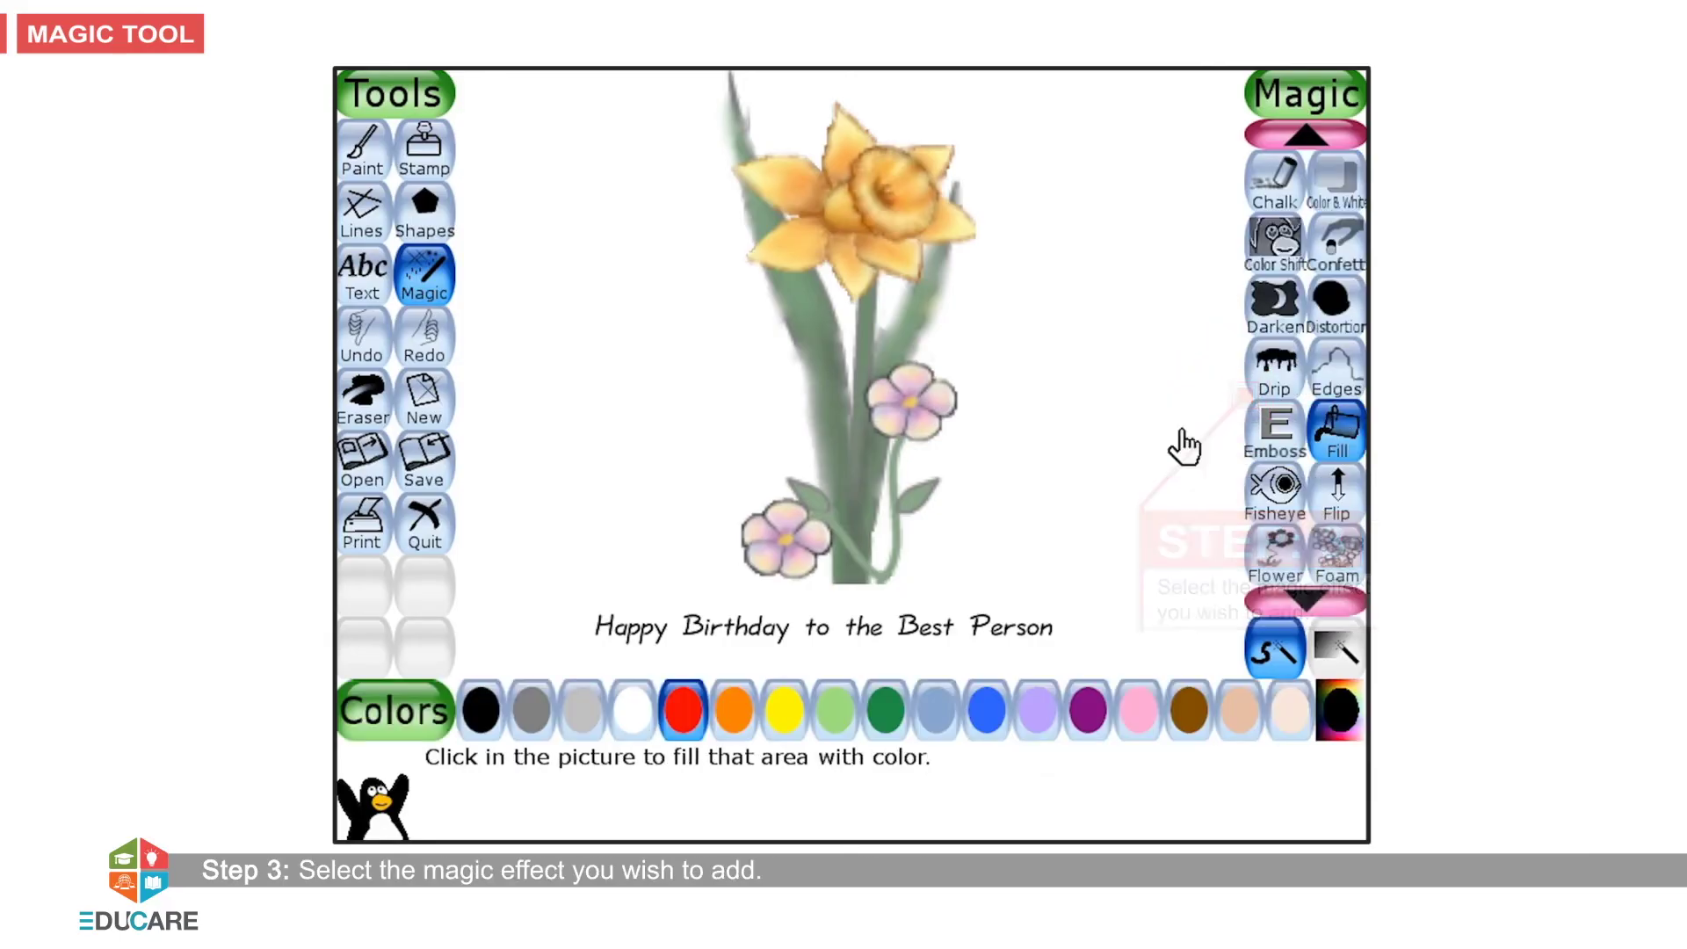
# - Fill the daffodil's petals and yellow centre red, then select Magic on a blank canvas
pyautogui.click(774, 255)
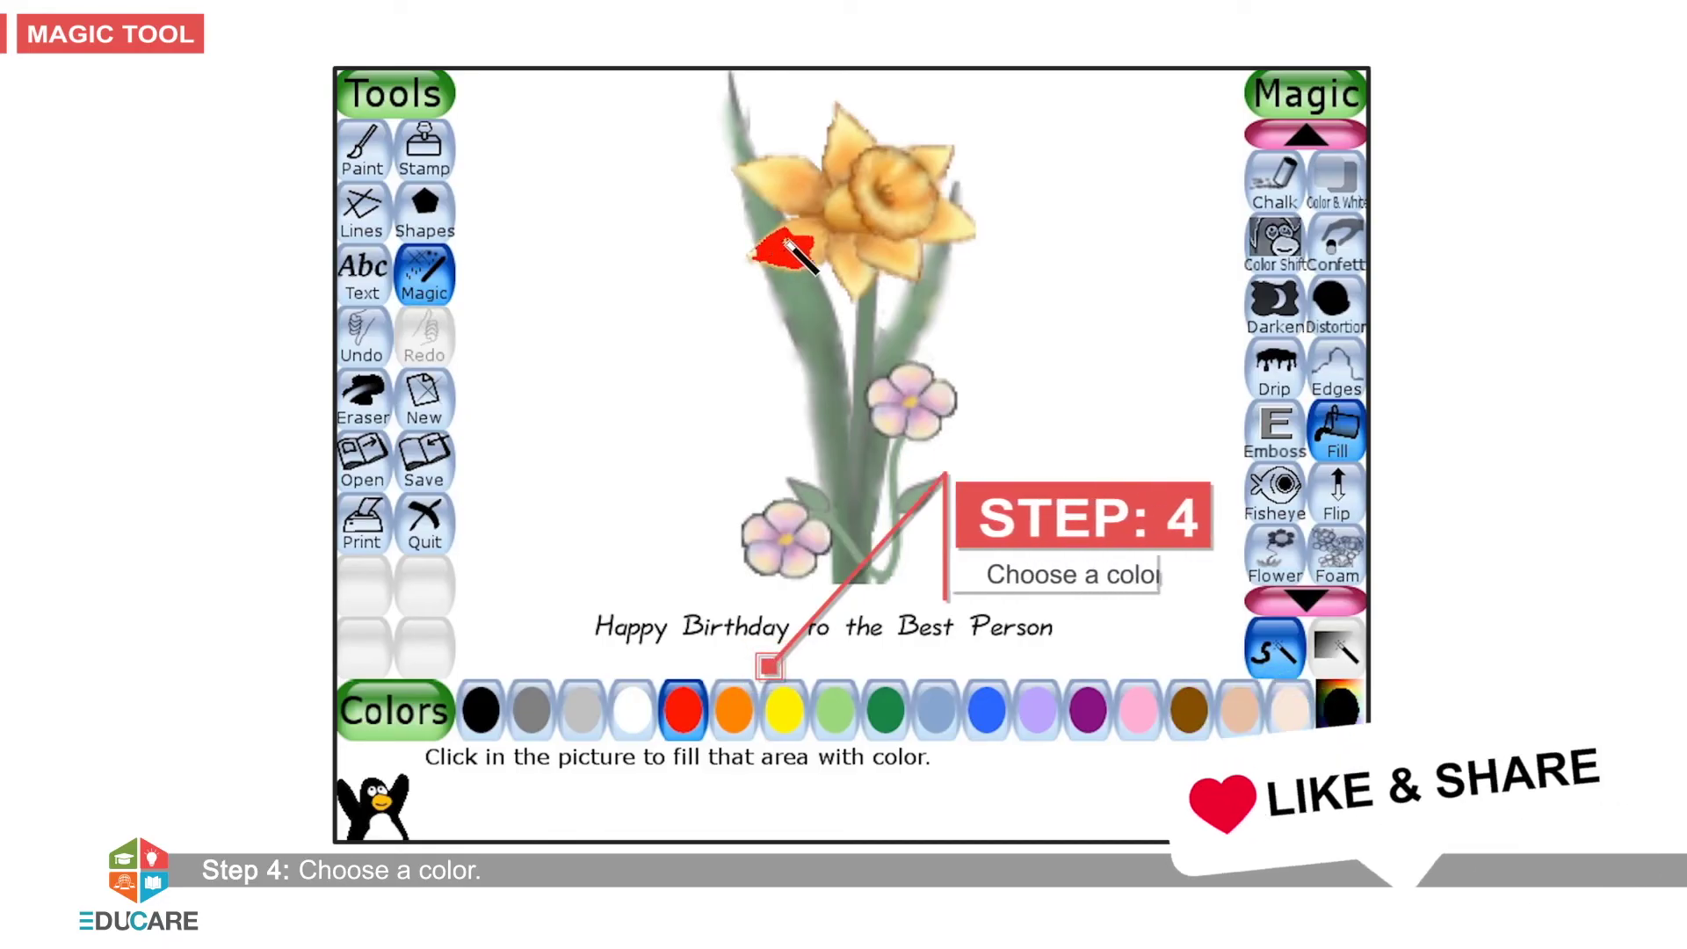
pyautogui.click(866, 215)
pyautogui.click(857, 145)
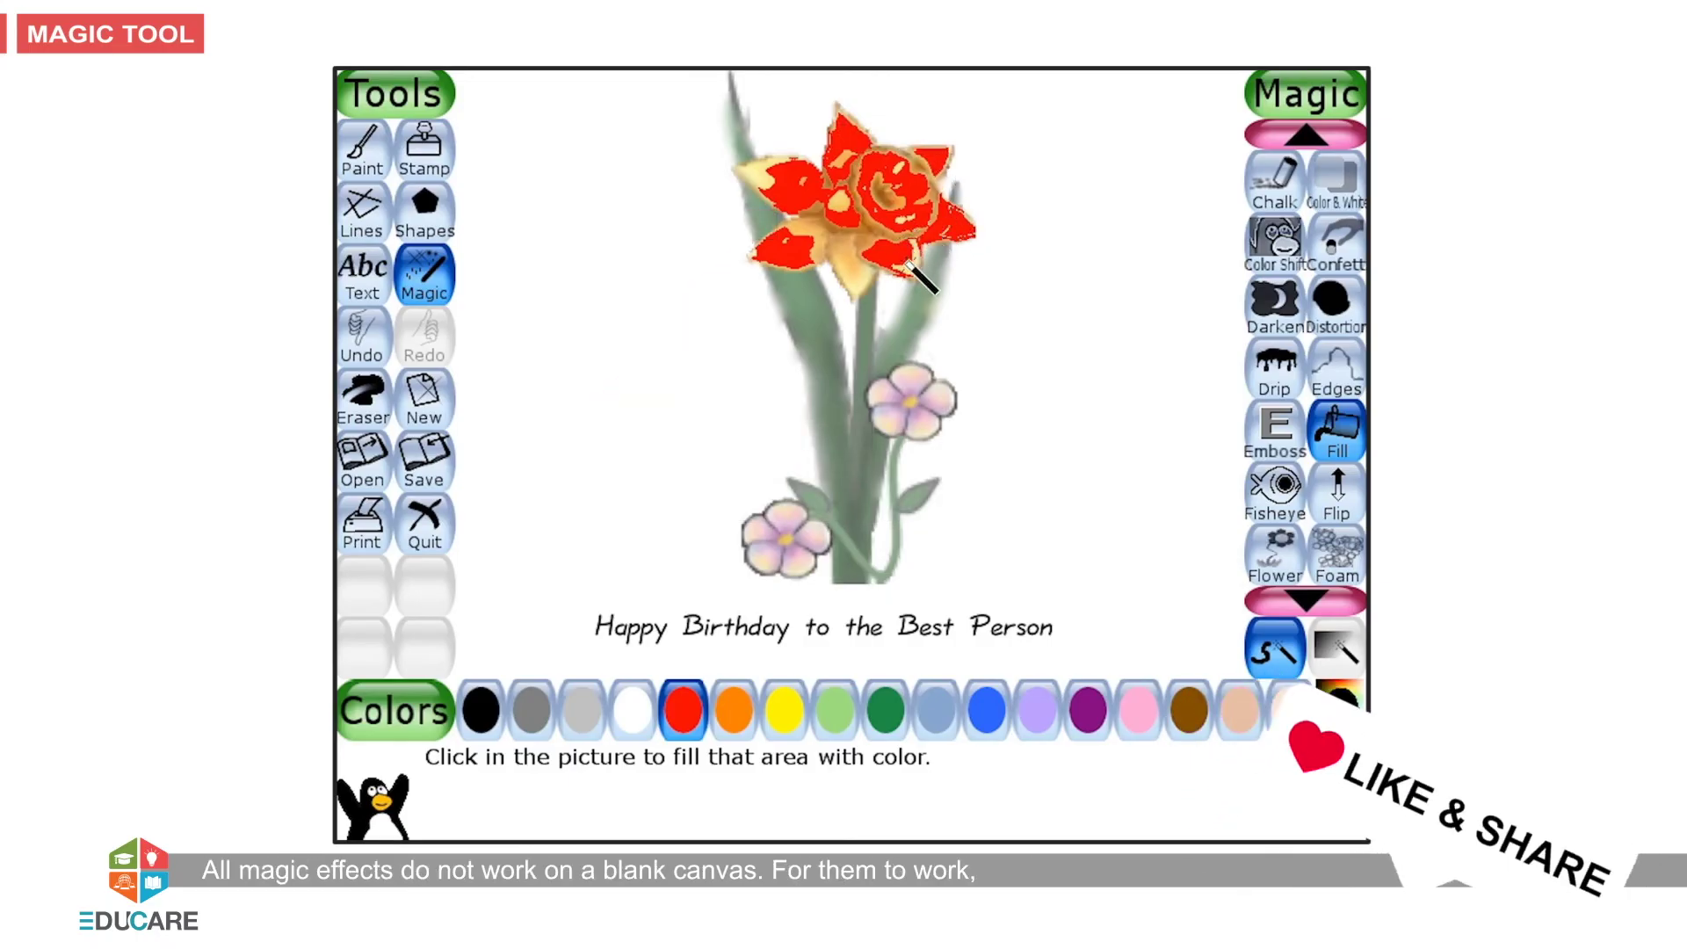
pyautogui.click(836, 247)
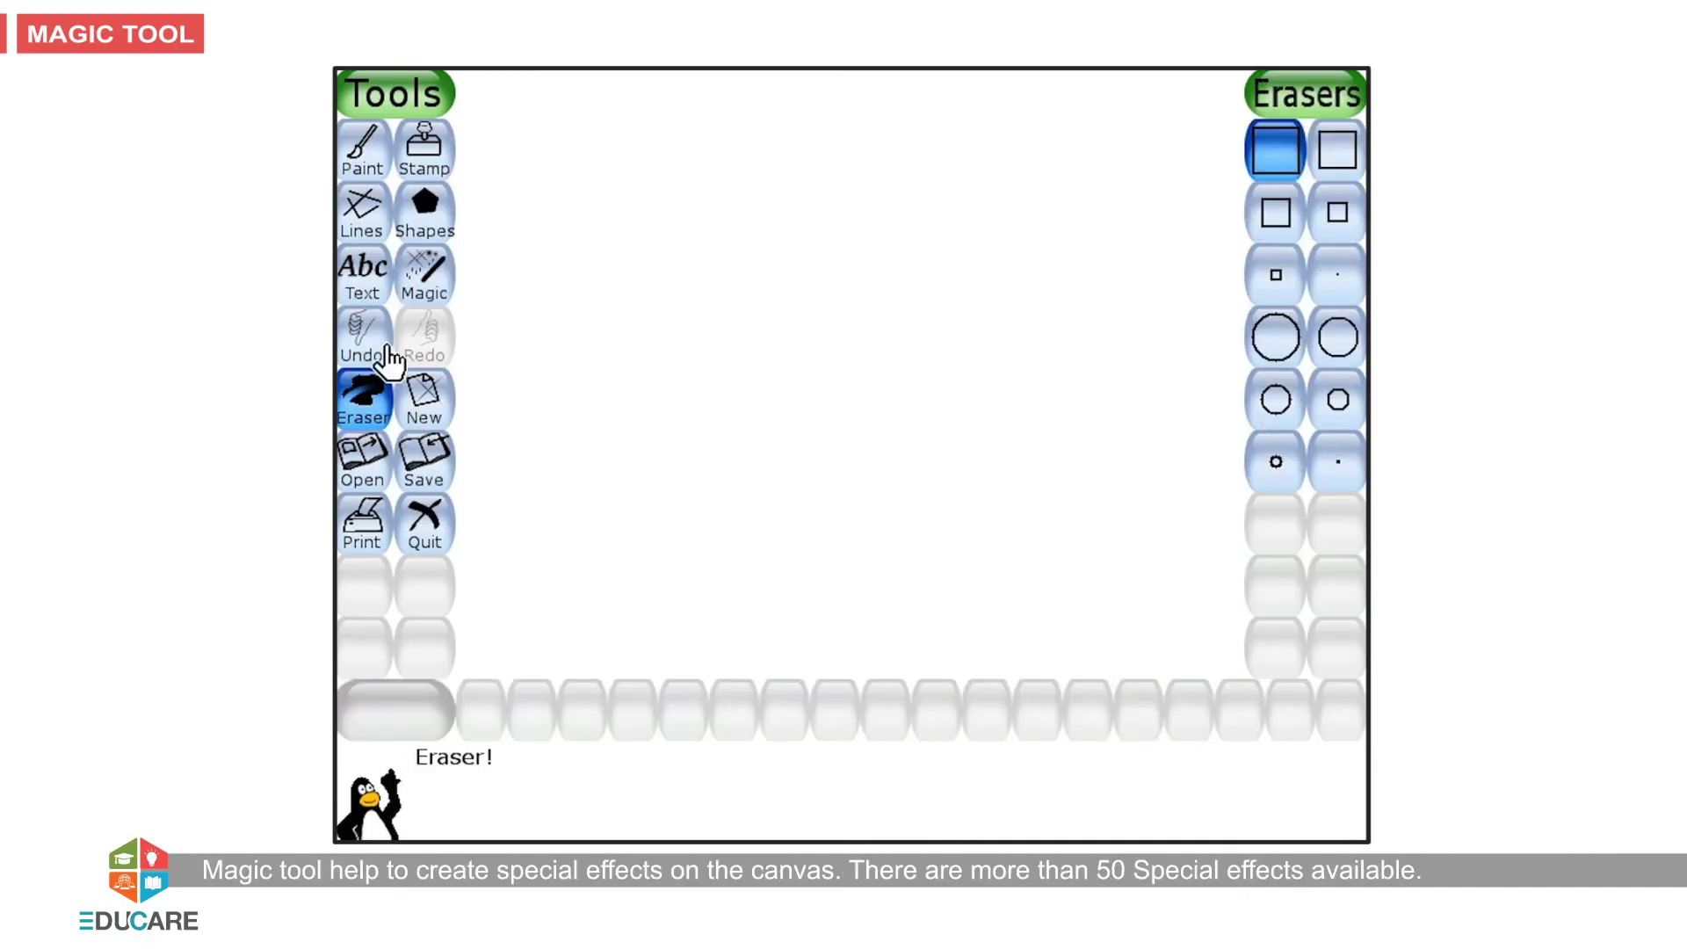
pyautogui.click(429, 291)
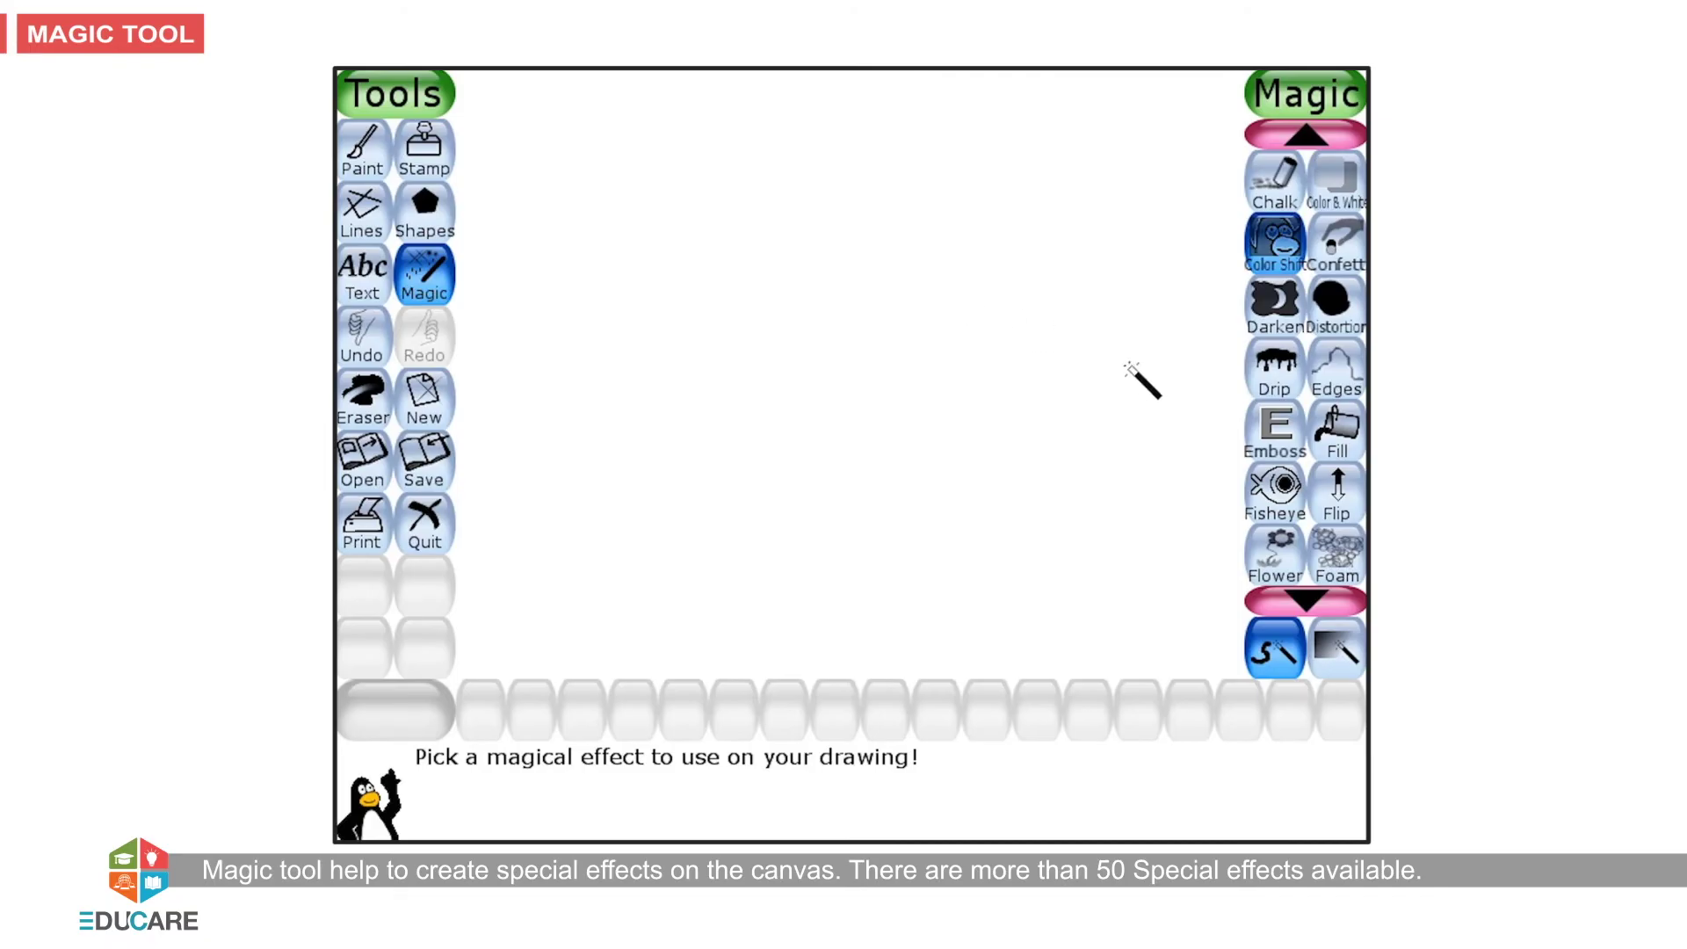
# - Scroll the Magic list down to the Rainbow effects, then switch to the Paint tool
pyautogui.click(1308, 600)
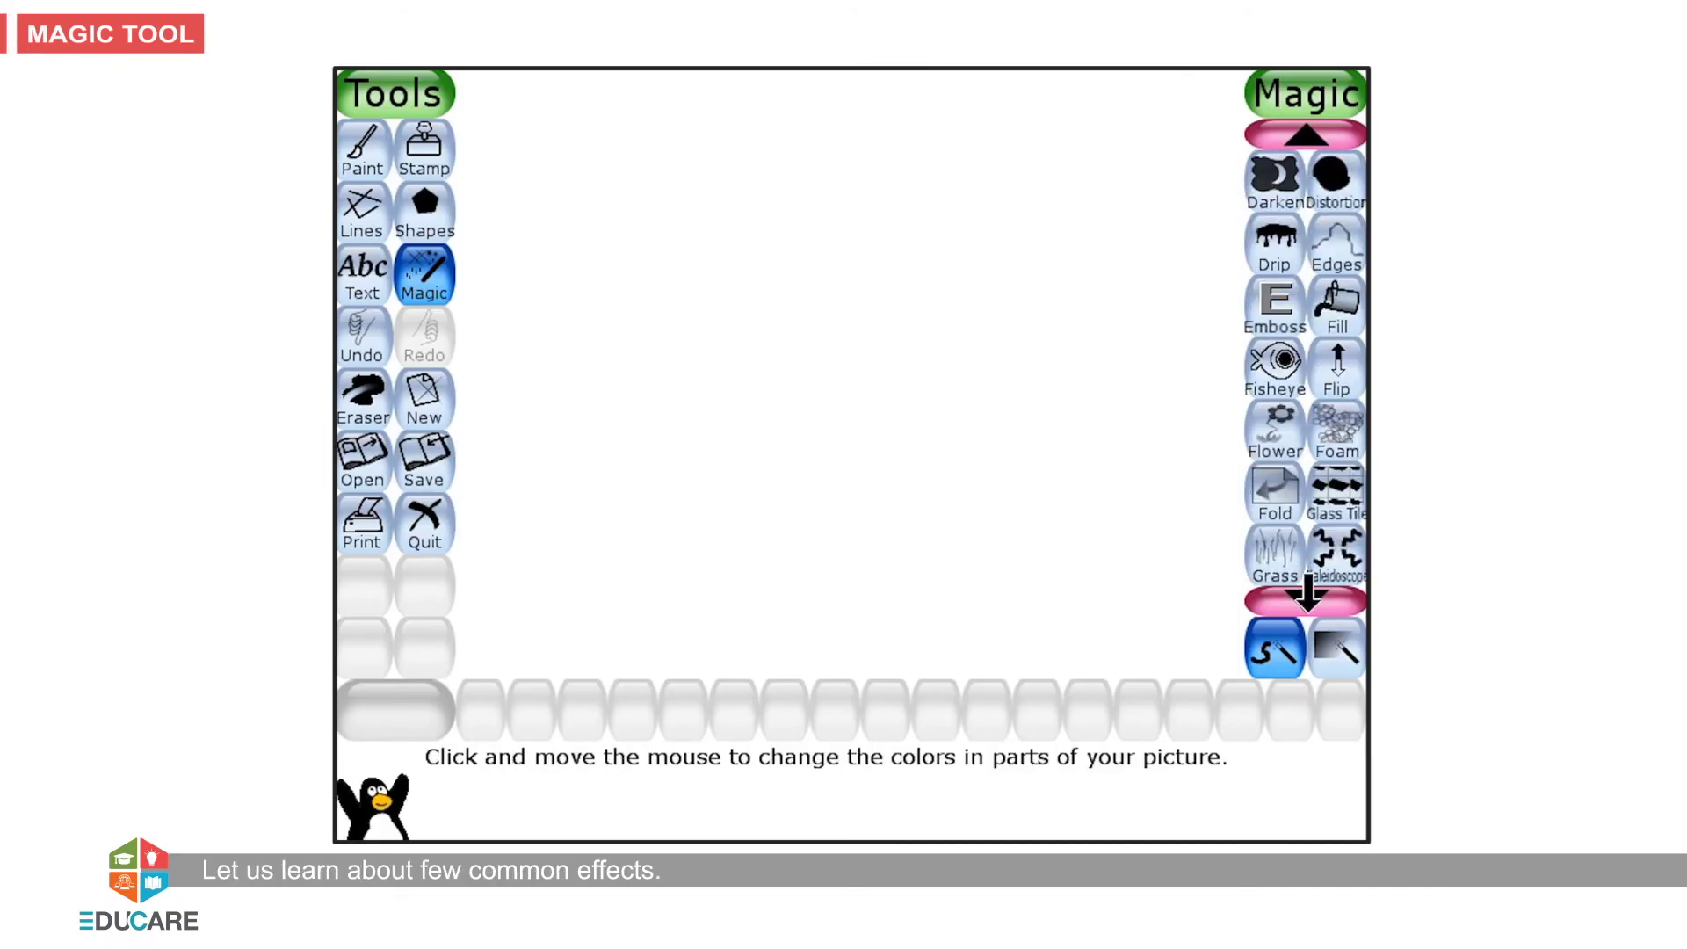
pyautogui.click(1307, 601)
pyautogui.click(1308, 601)
pyautogui.click(1308, 600)
pyautogui.click(1308, 600)
pyautogui.click(1307, 601)
pyautogui.click(1300, 600)
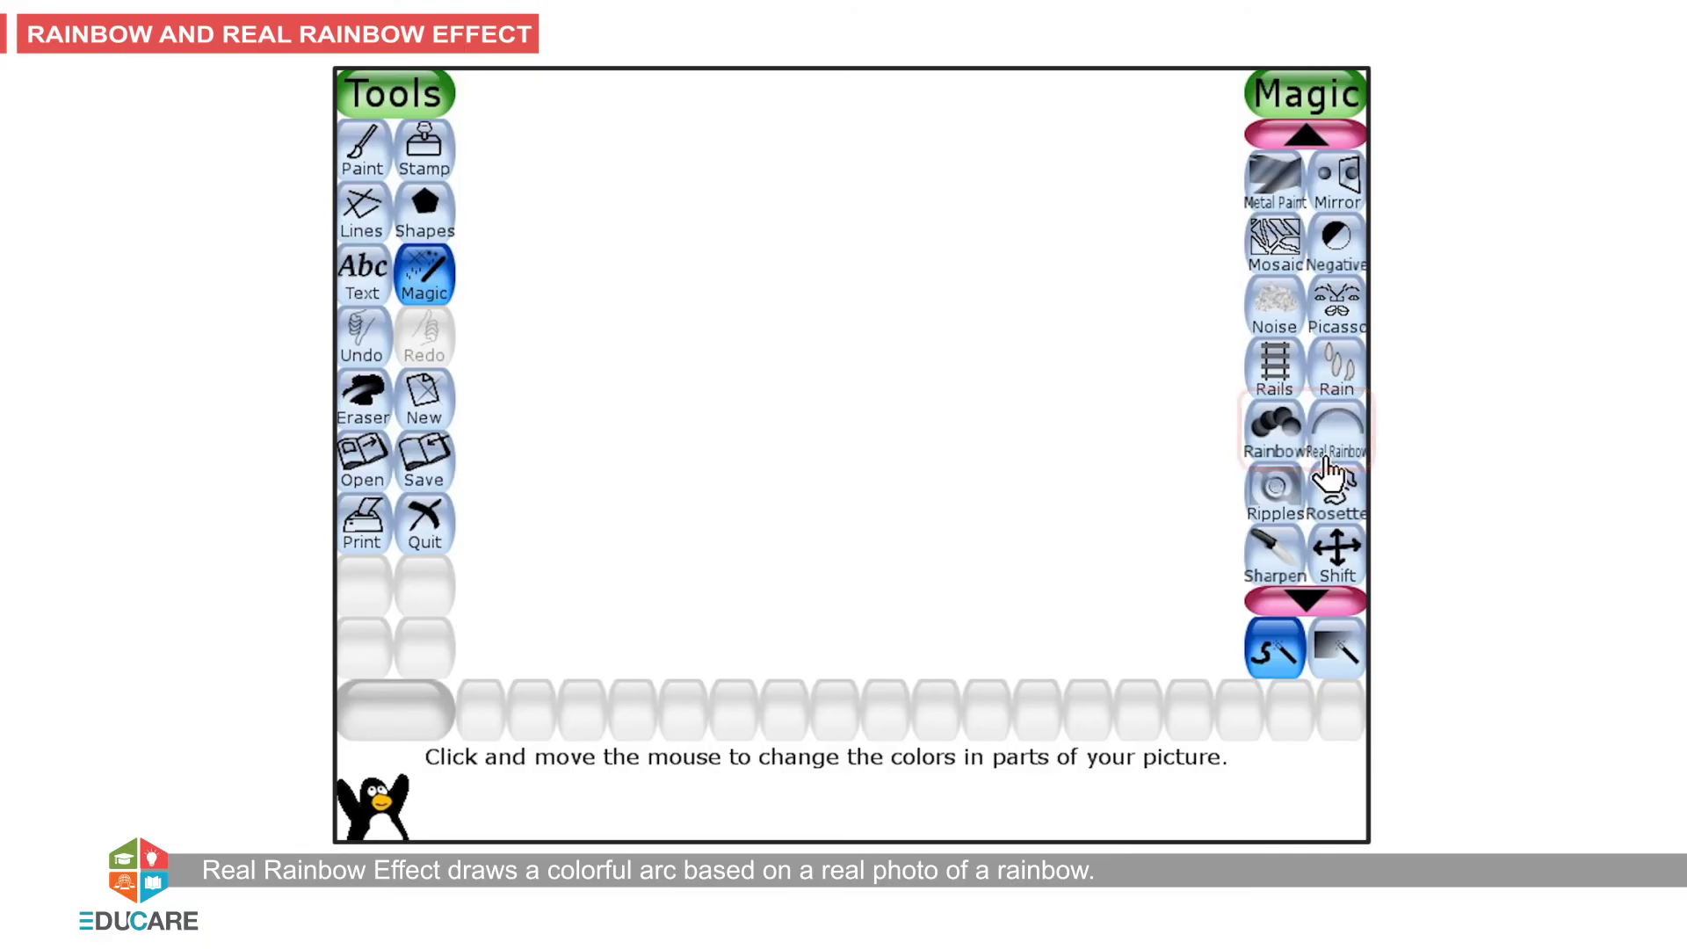
pyautogui.click(362, 150)
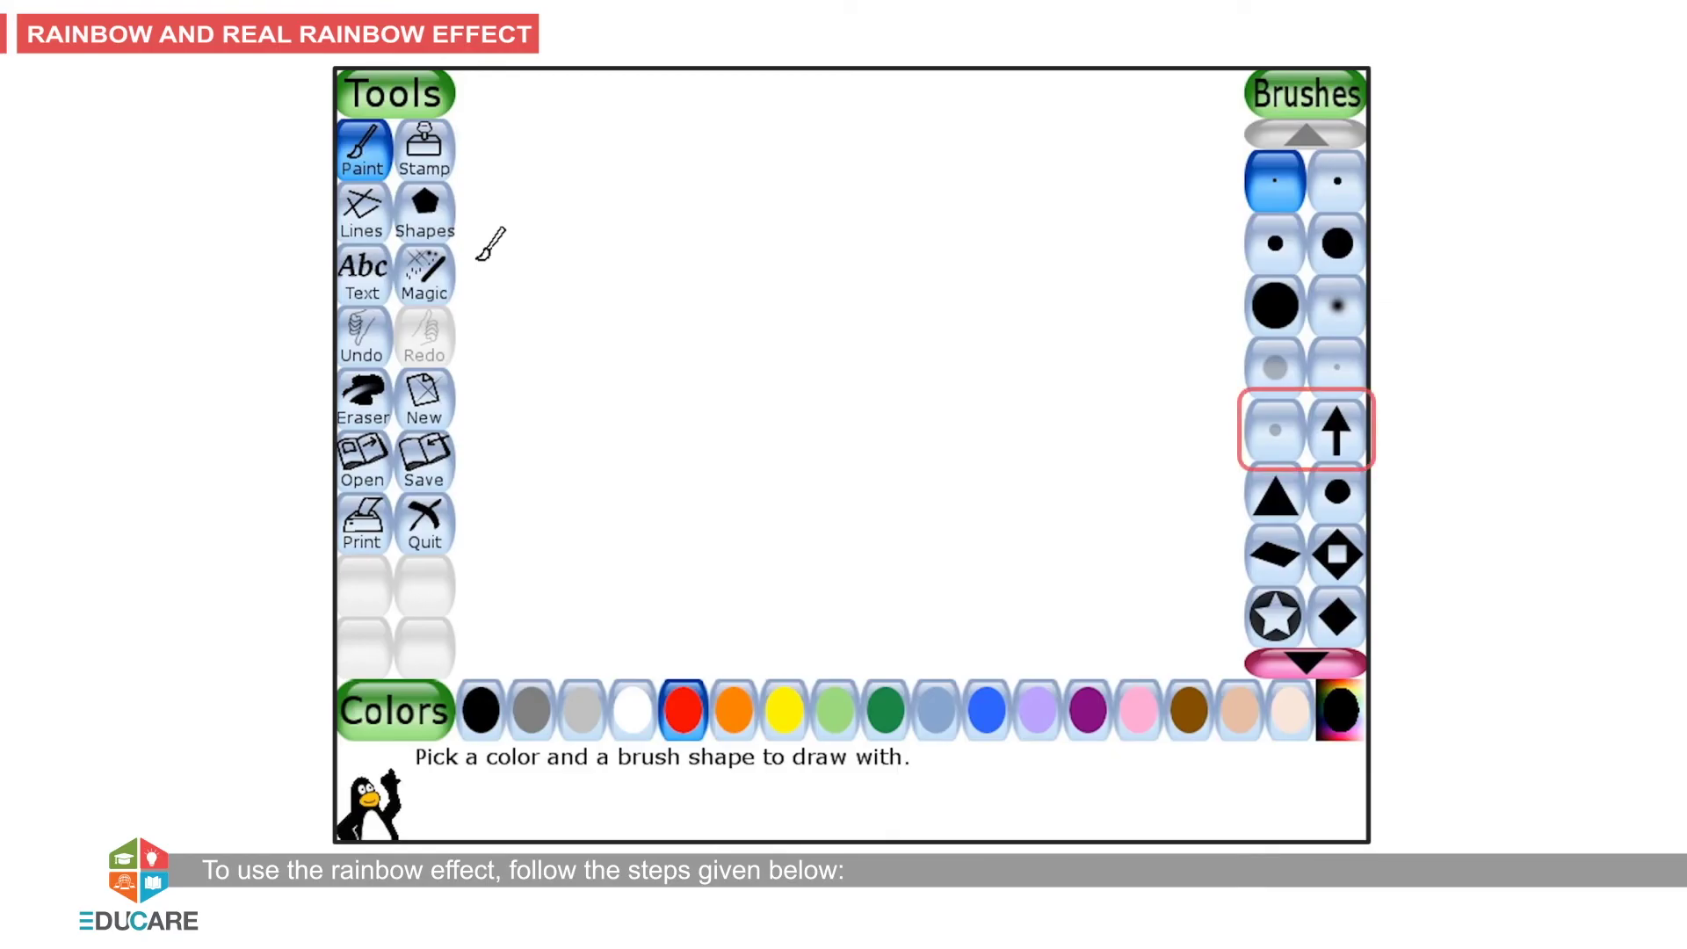
# - Paint a wavy Rainbow magic stroke across the top of the canvas
pyautogui.click(437, 279)
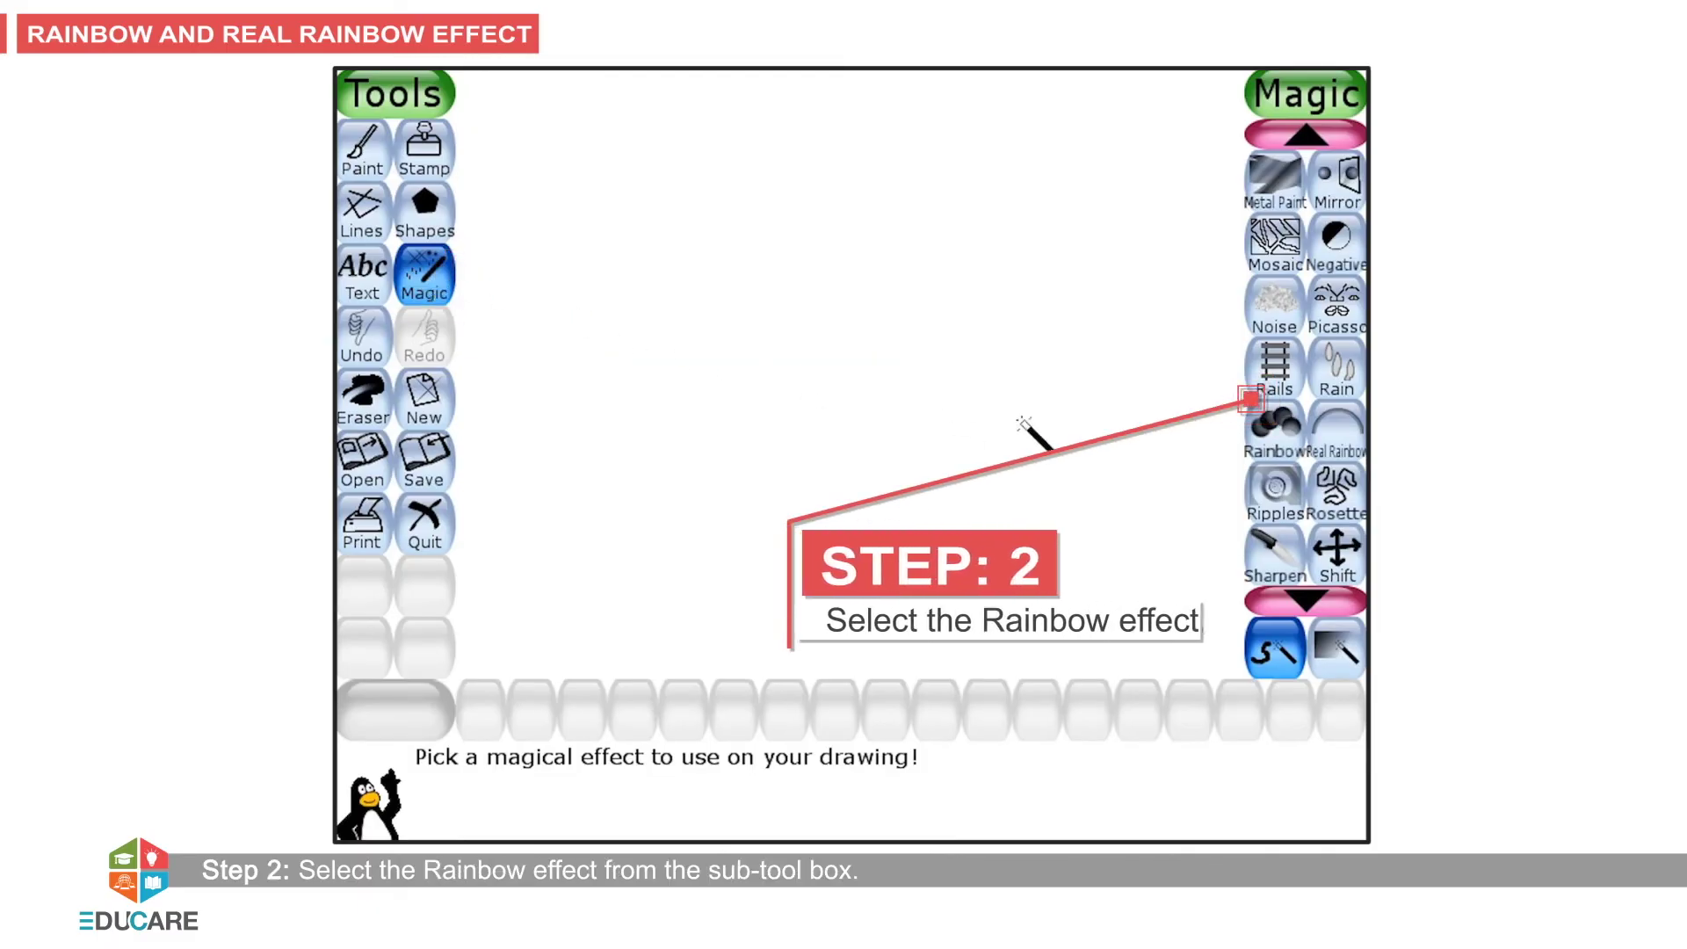
pyautogui.click(1274, 431)
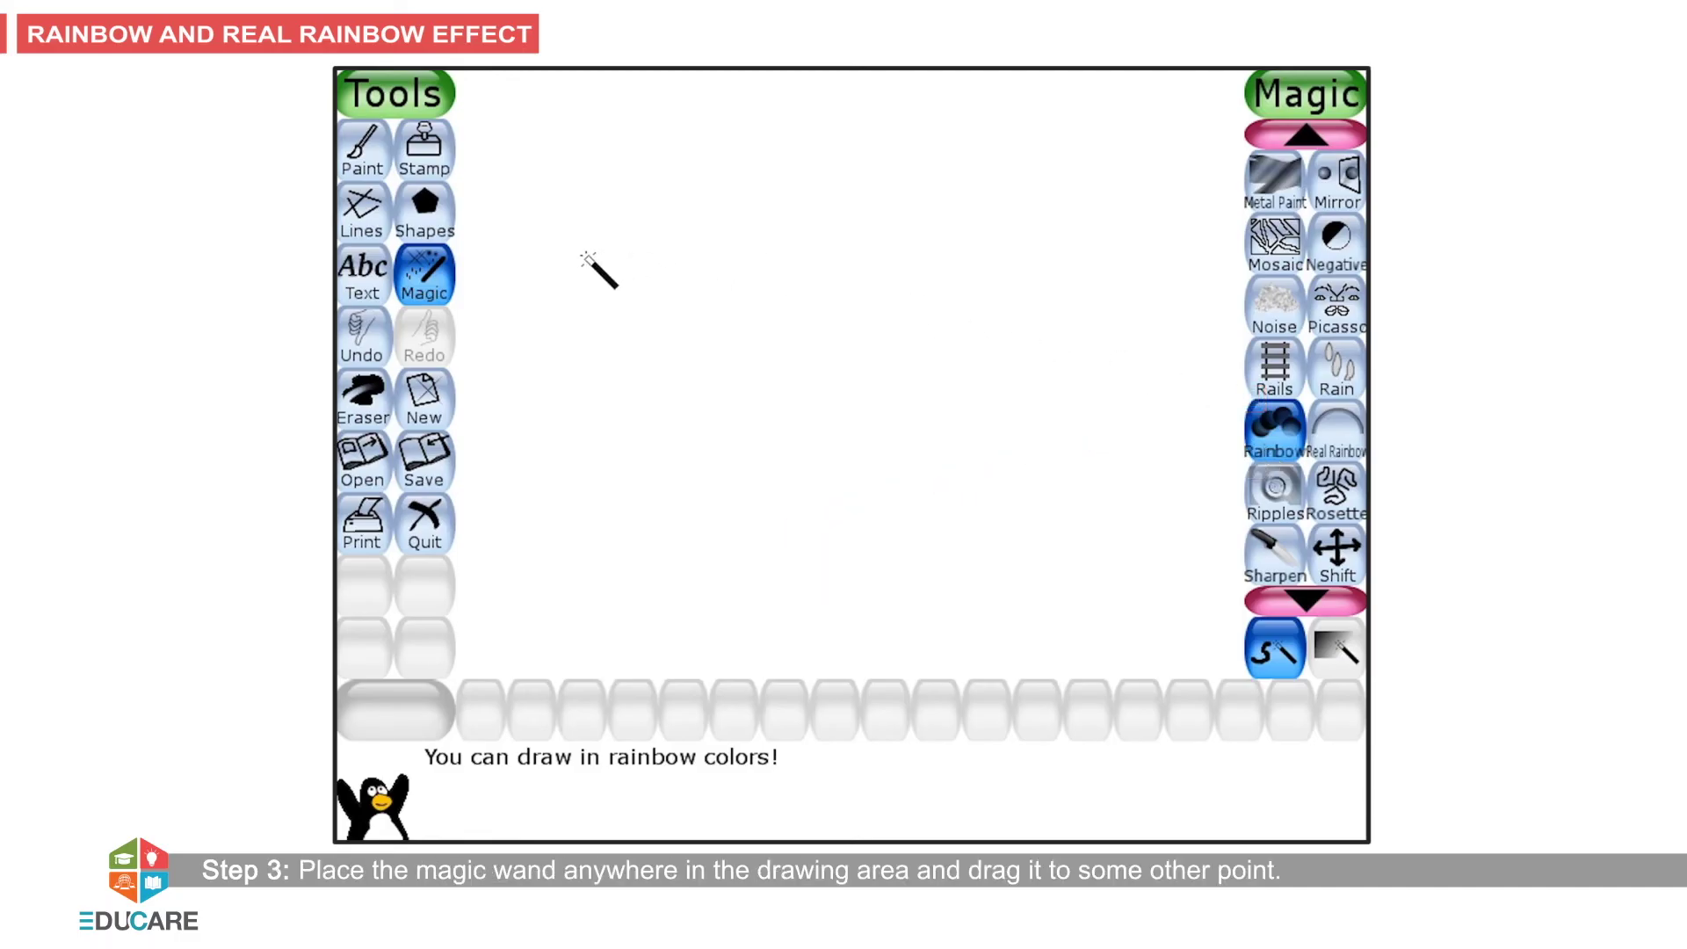
pyautogui.moveTo(582, 257)
pyautogui.mouseDown()
pyautogui.moveTo(723, 192)
pyautogui.moveTo(825, 174)
pyautogui.moveTo(991, 256)
pyautogui.moveTo(1118, 259)
pyautogui.moveTo(1164, 235)
pyautogui.moveTo(1196, 161)
pyautogui.mouseUp()
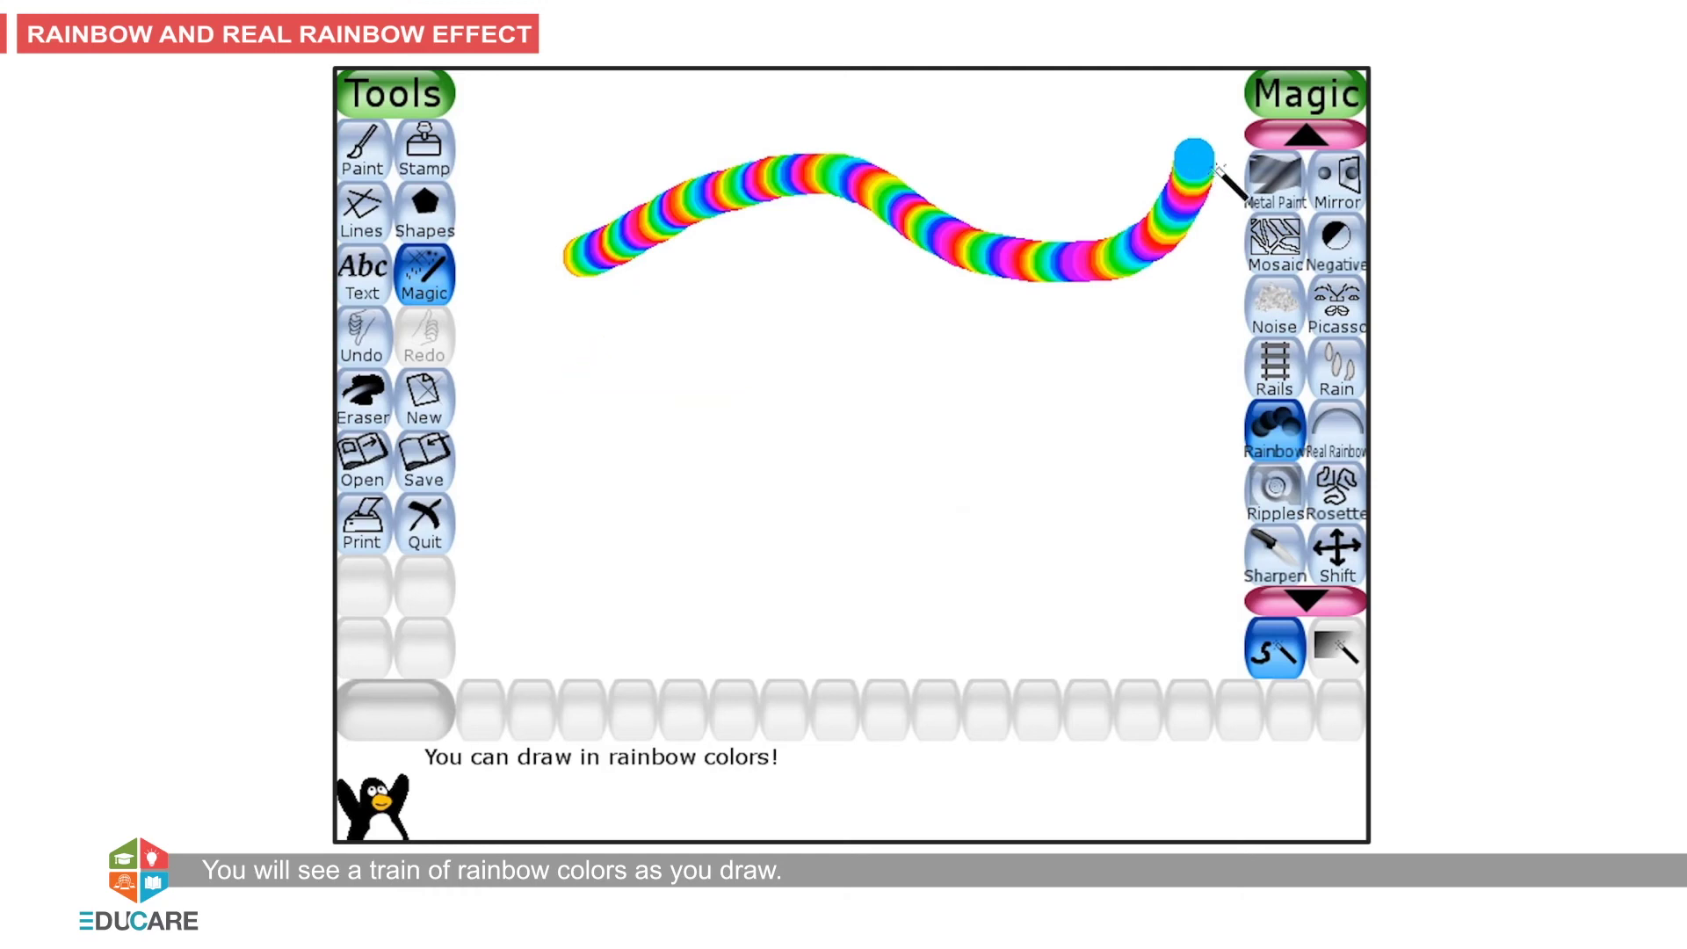
# - Draw a Real Rainbow arc across the lower canvas and select the small Bricks effect
pyautogui.click(1338, 431)
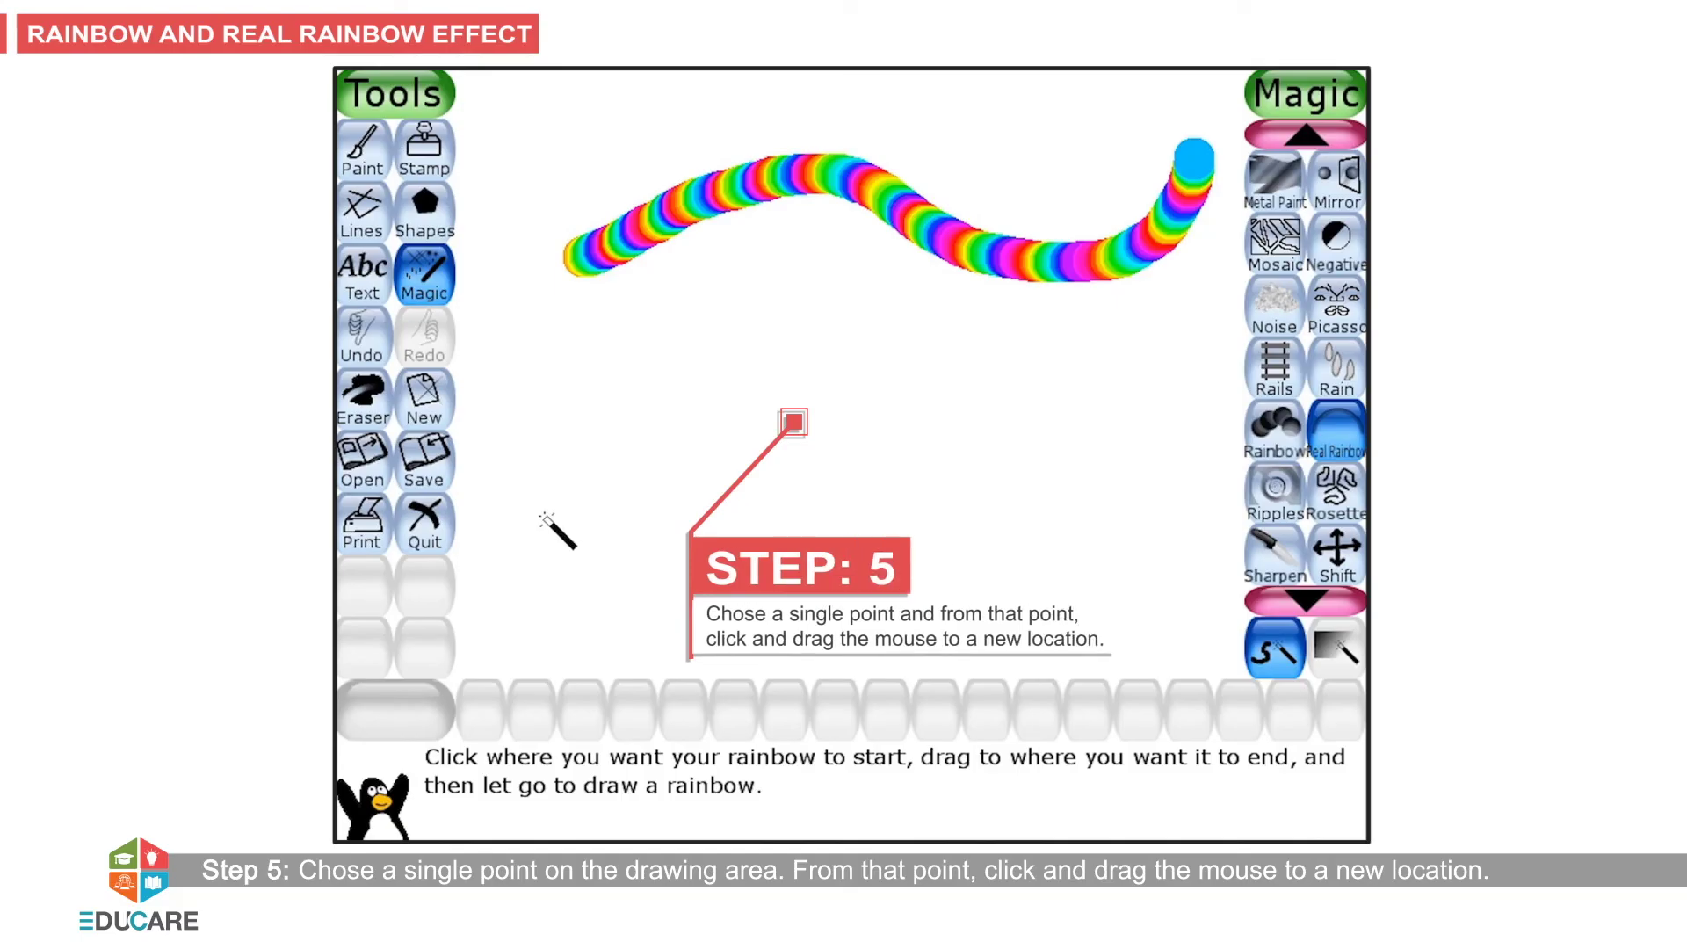
pyautogui.moveTo(545, 518); pyautogui.dragTo(1185, 650)
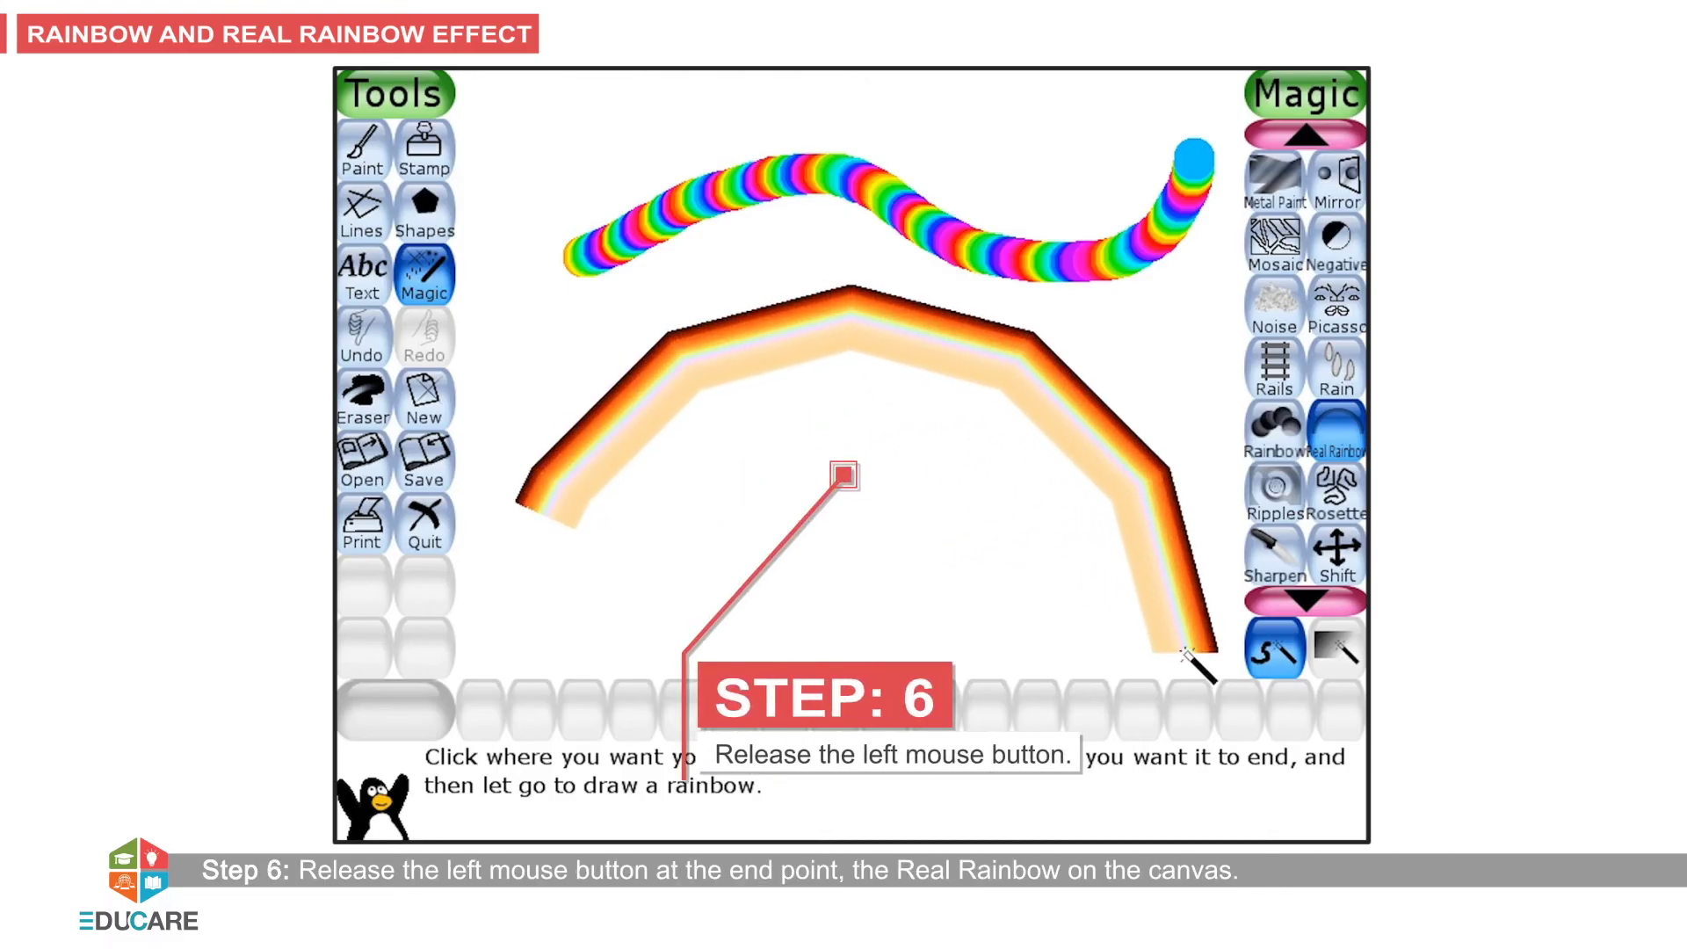
pyautogui.moveTo(1178, 654); pyautogui.dragTo(1162, 638)
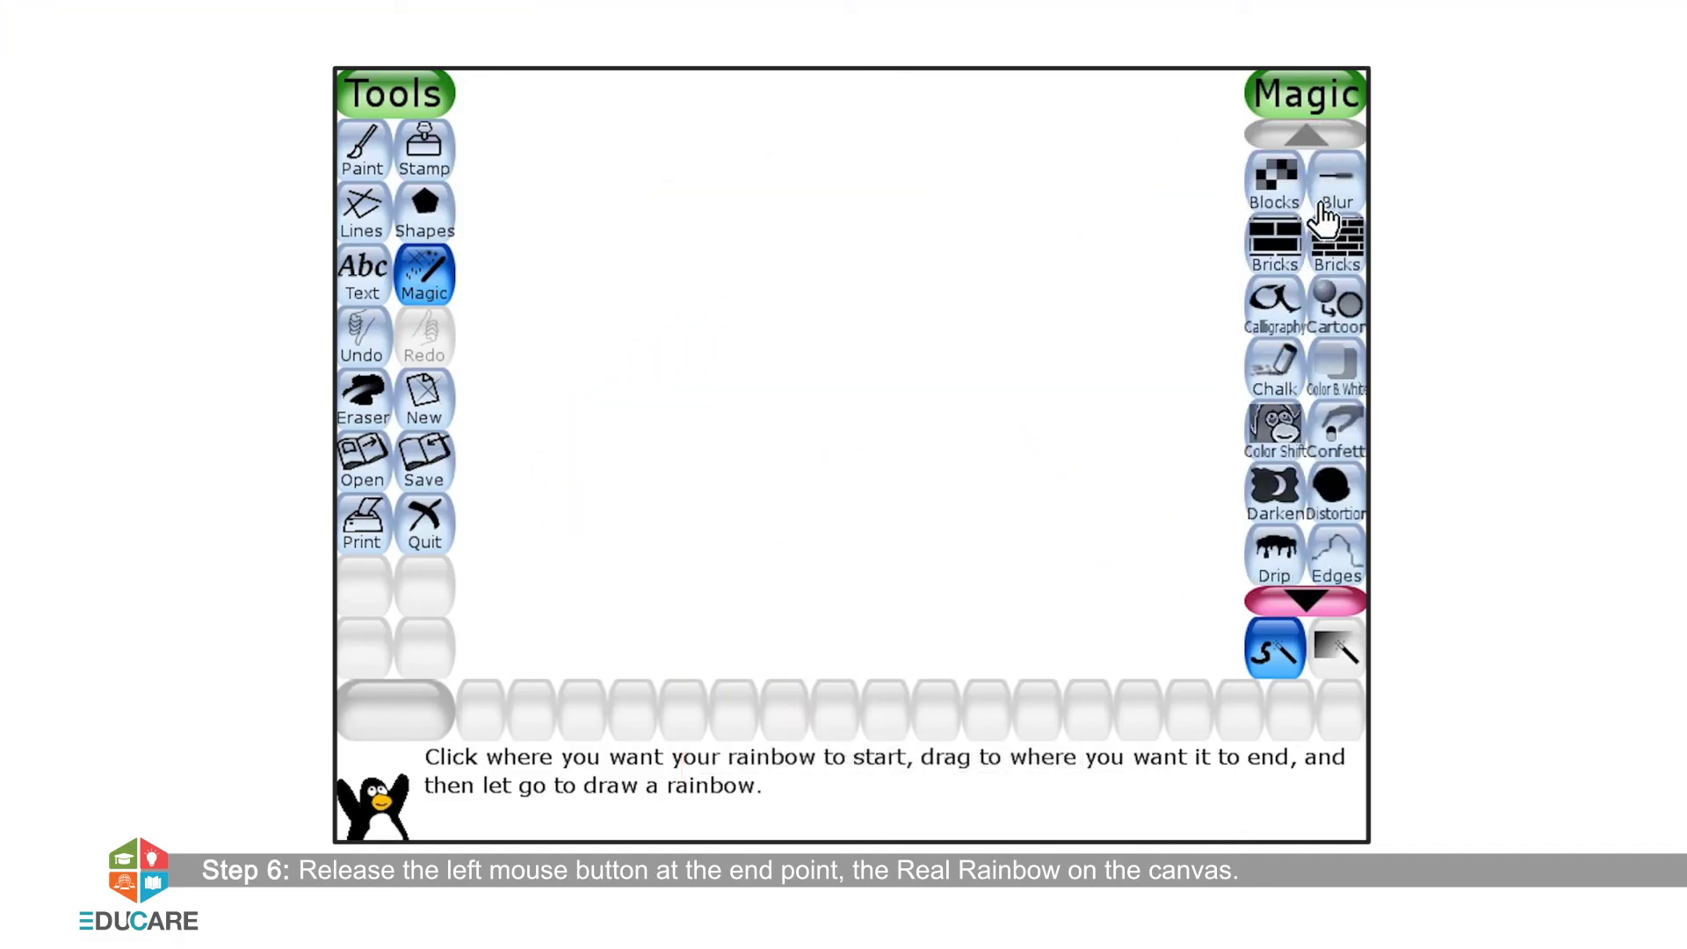
pyautogui.click(1333, 255)
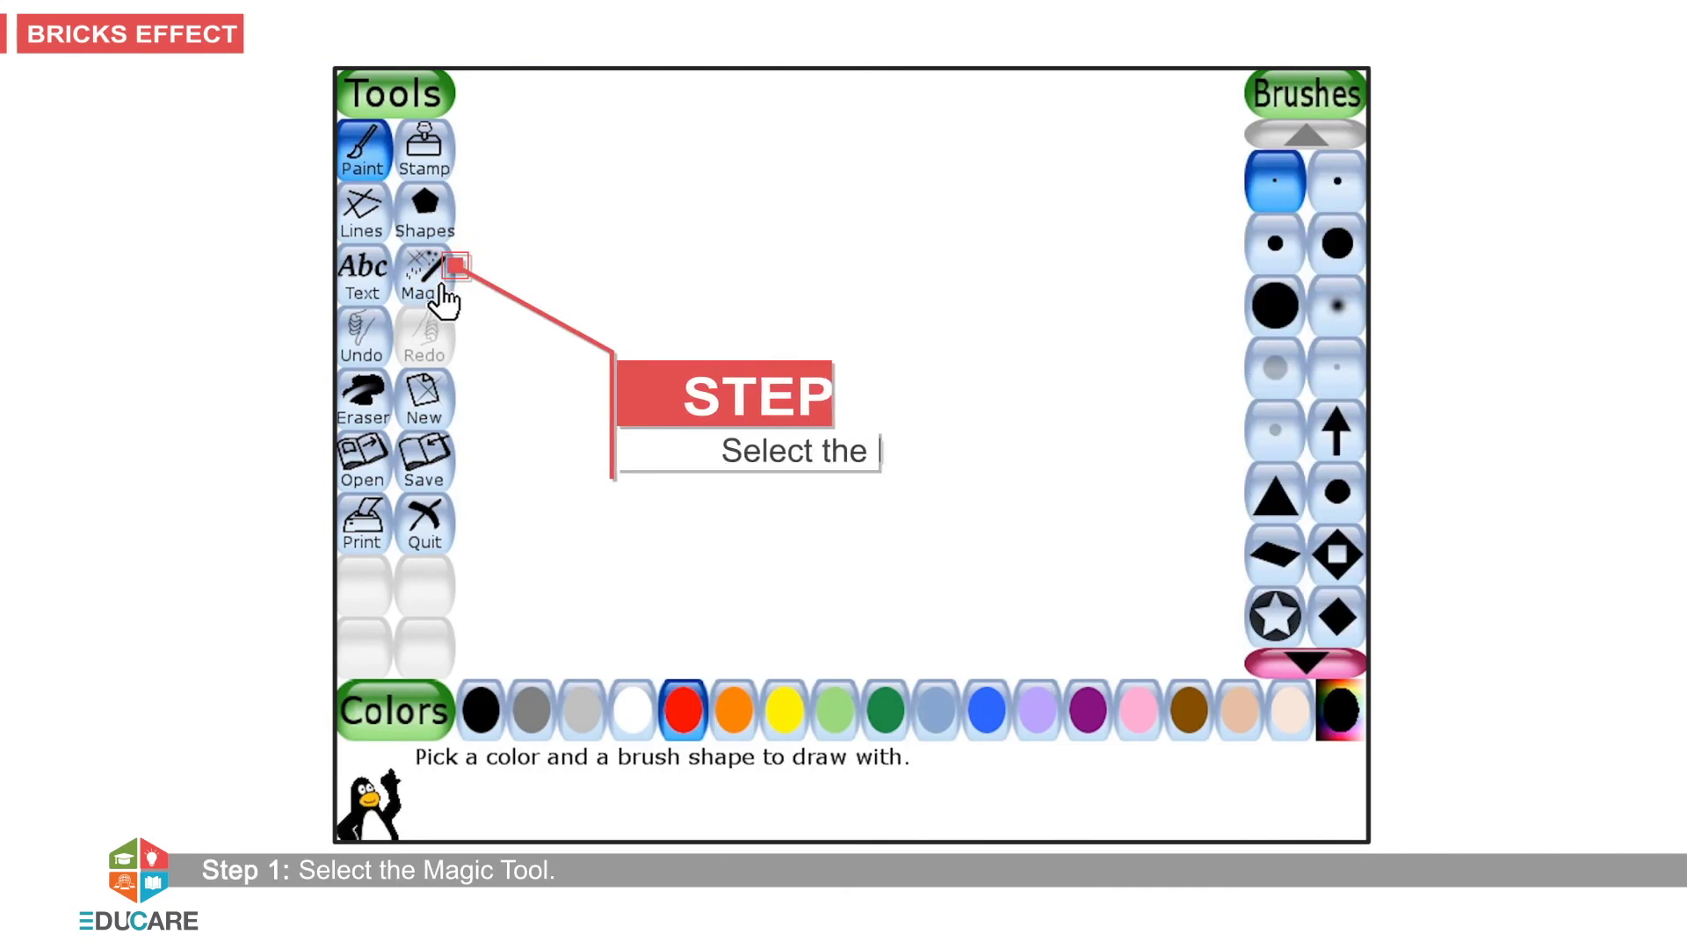
# - With small Bricks, place one red brick and drag a brick frame around the canvas edges
pyautogui.click(444, 299)
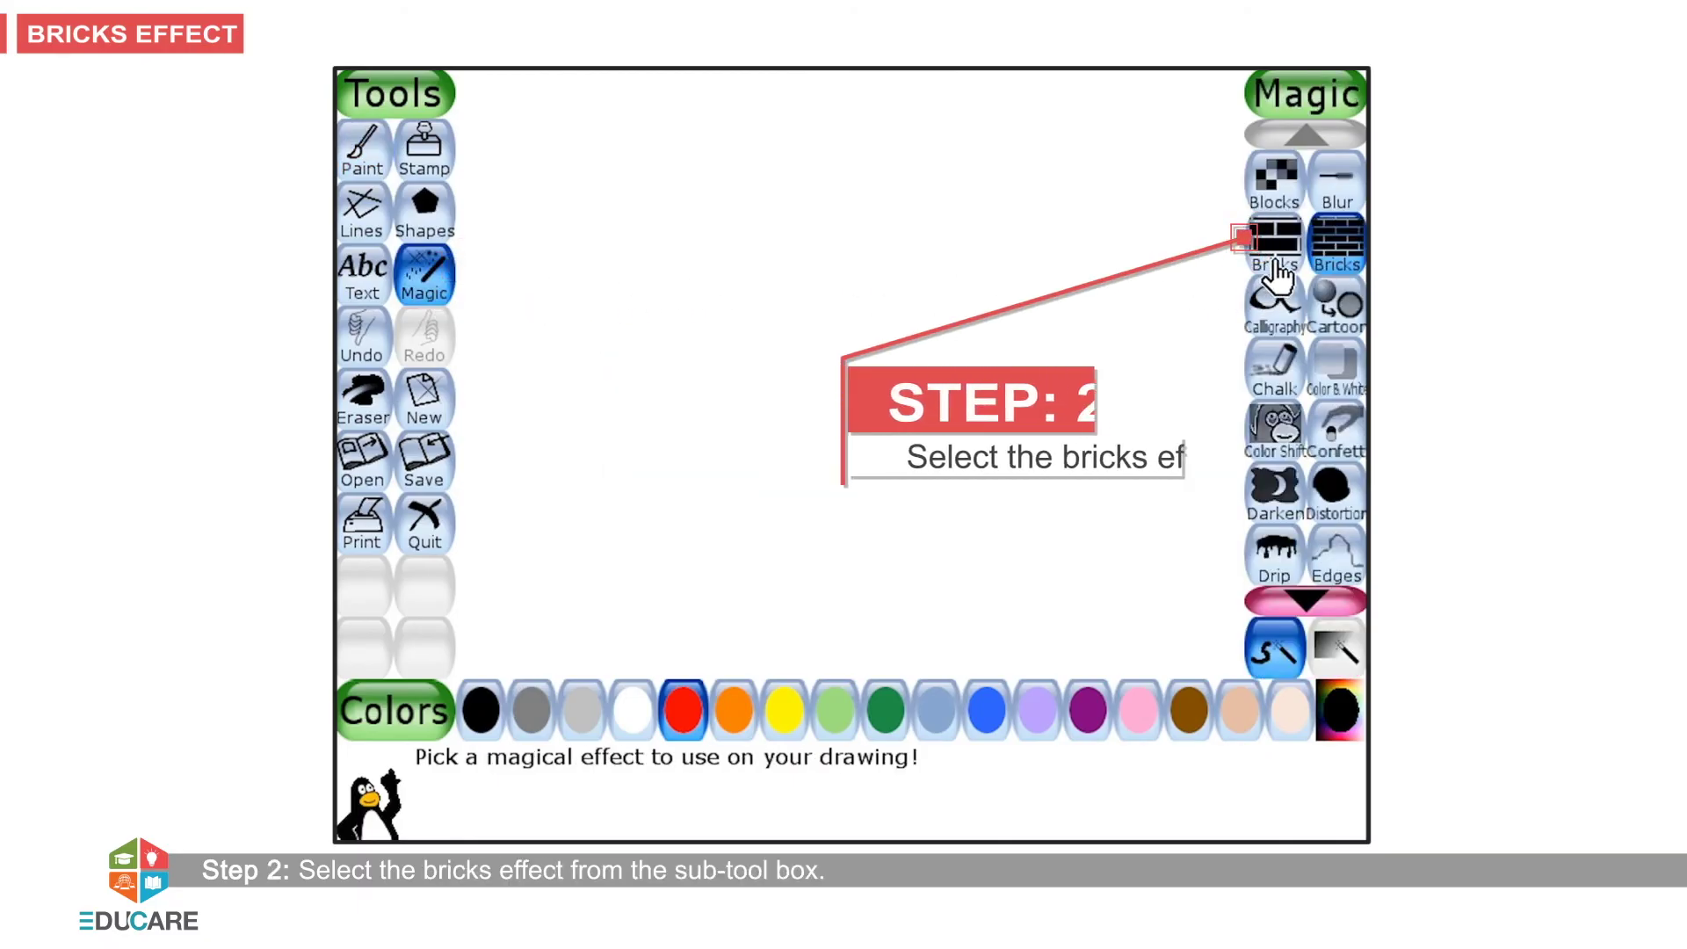
pyautogui.click(1276, 264)
pyautogui.click(1331, 262)
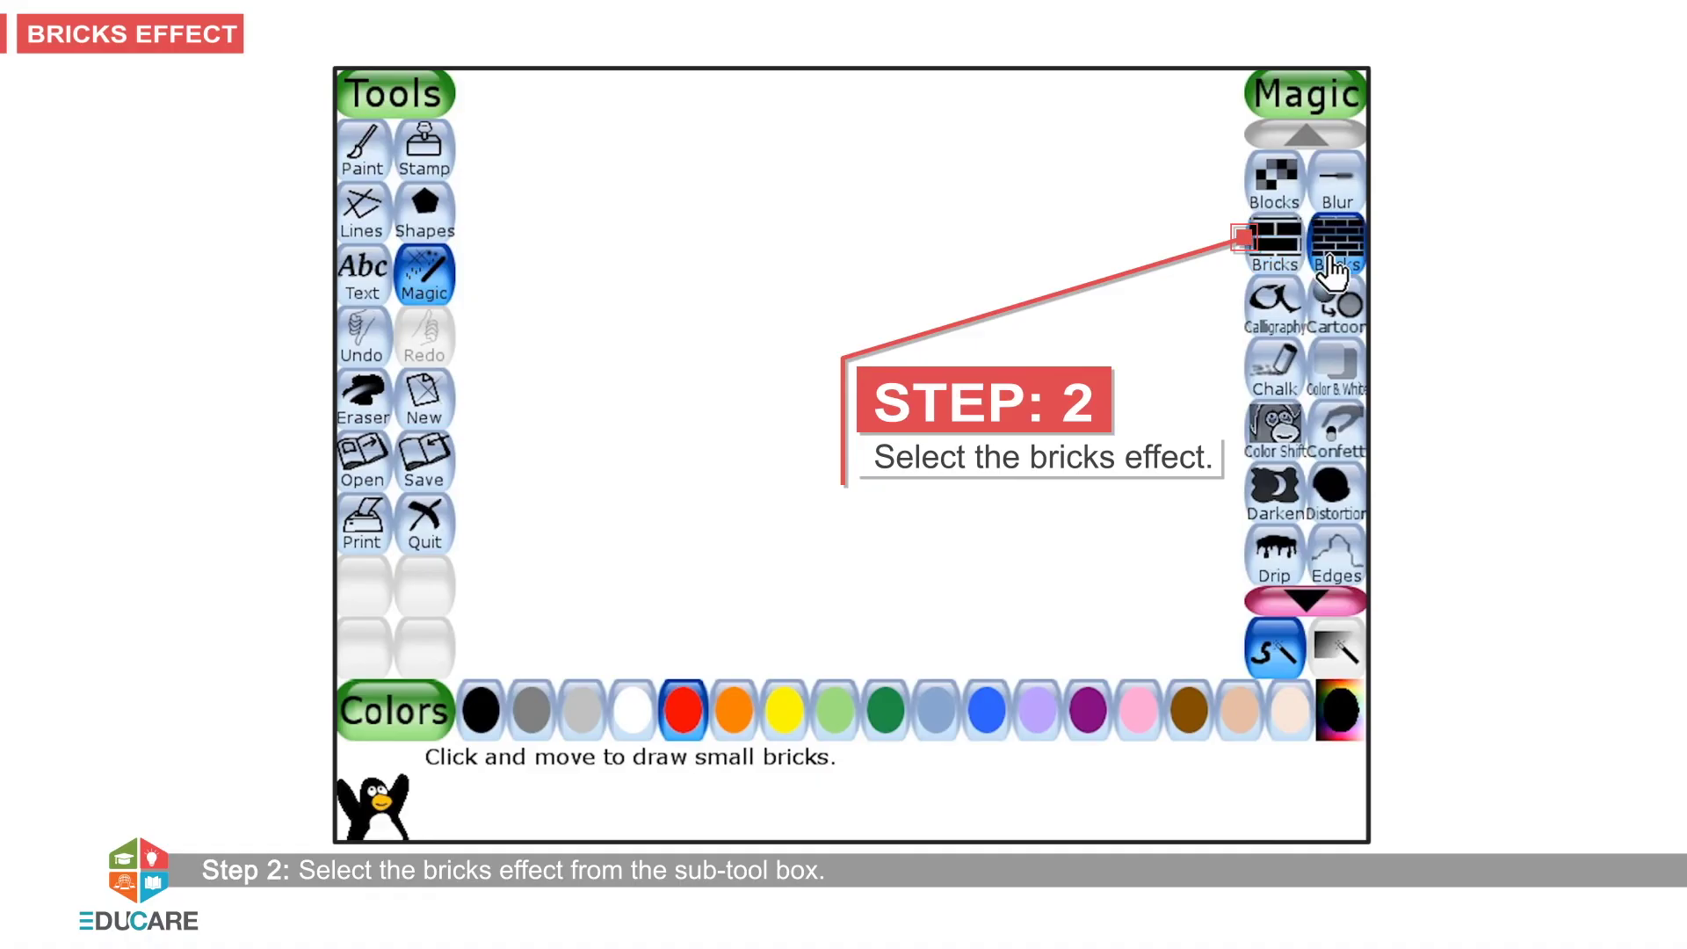
pyautogui.click(626, 230)
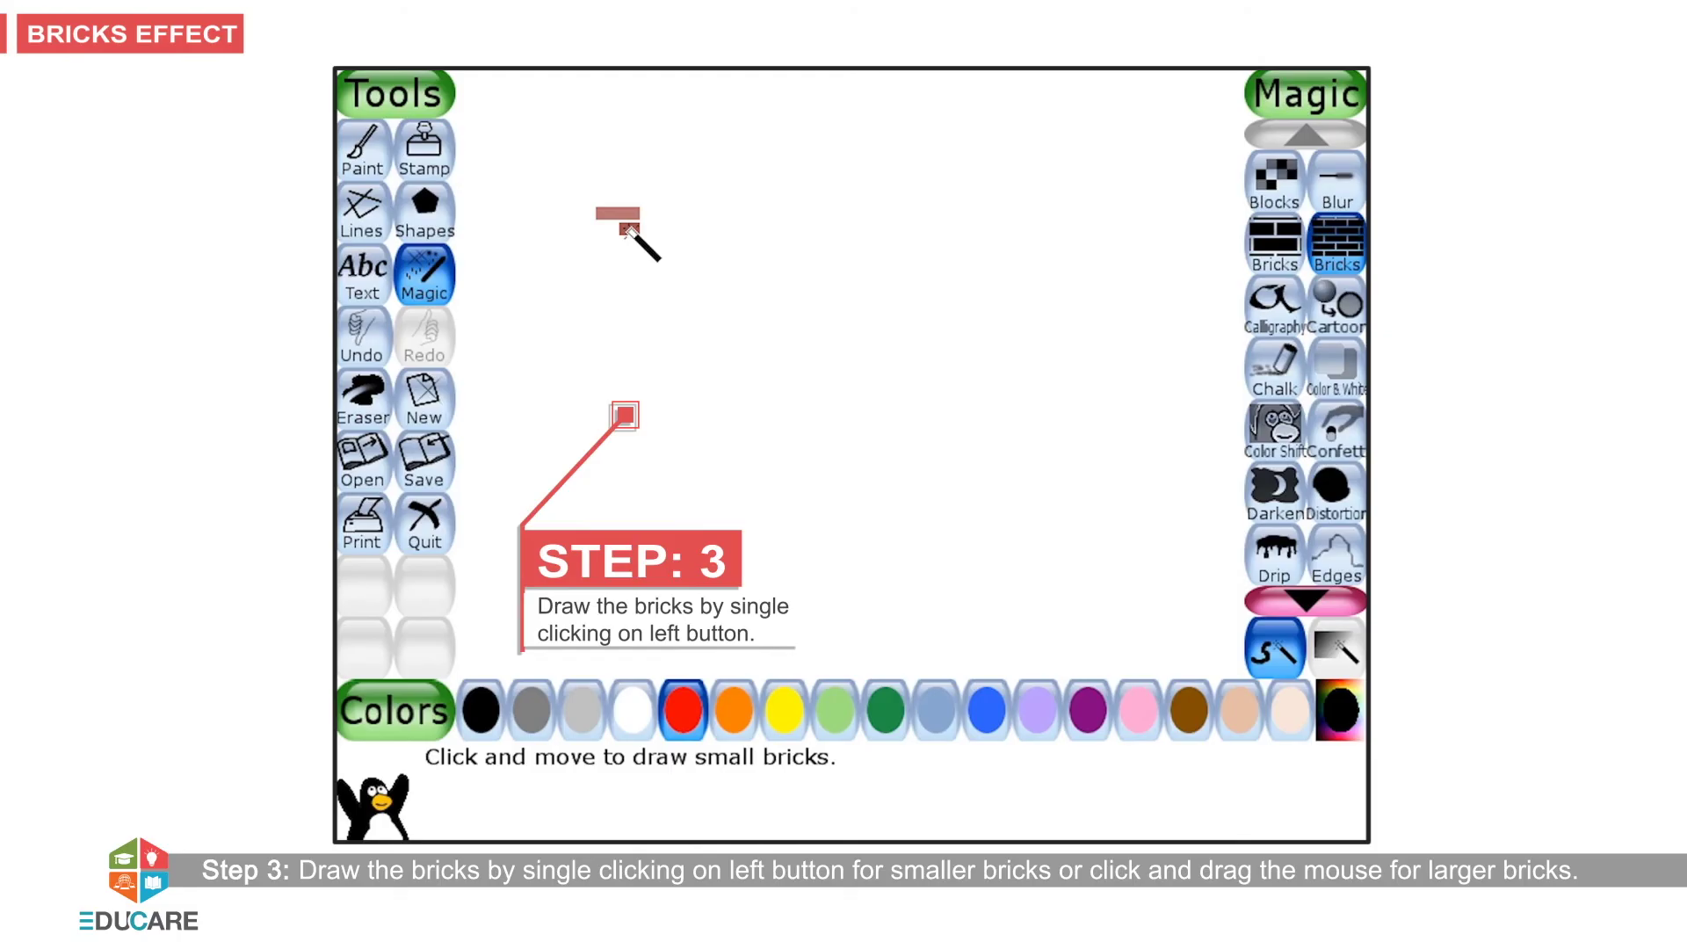
pyautogui.moveTo(626, 230)
pyautogui.mouseDown()
pyautogui.moveTo(1115, 272)
pyautogui.moveTo(584, 234)
pyautogui.moveTo(1114, 524)
pyautogui.moveTo(654, 356)
pyautogui.moveTo(835, 256)
pyautogui.moveTo(1028, 249)
pyautogui.moveTo(1020, 390)
pyautogui.moveTo(1115, 389)
pyautogui.moveTo(1077, 531)
pyautogui.moveTo(968, 422)
pyautogui.moveTo(690, 493)
pyautogui.moveTo(1131, 530)
pyautogui.mouseUp()
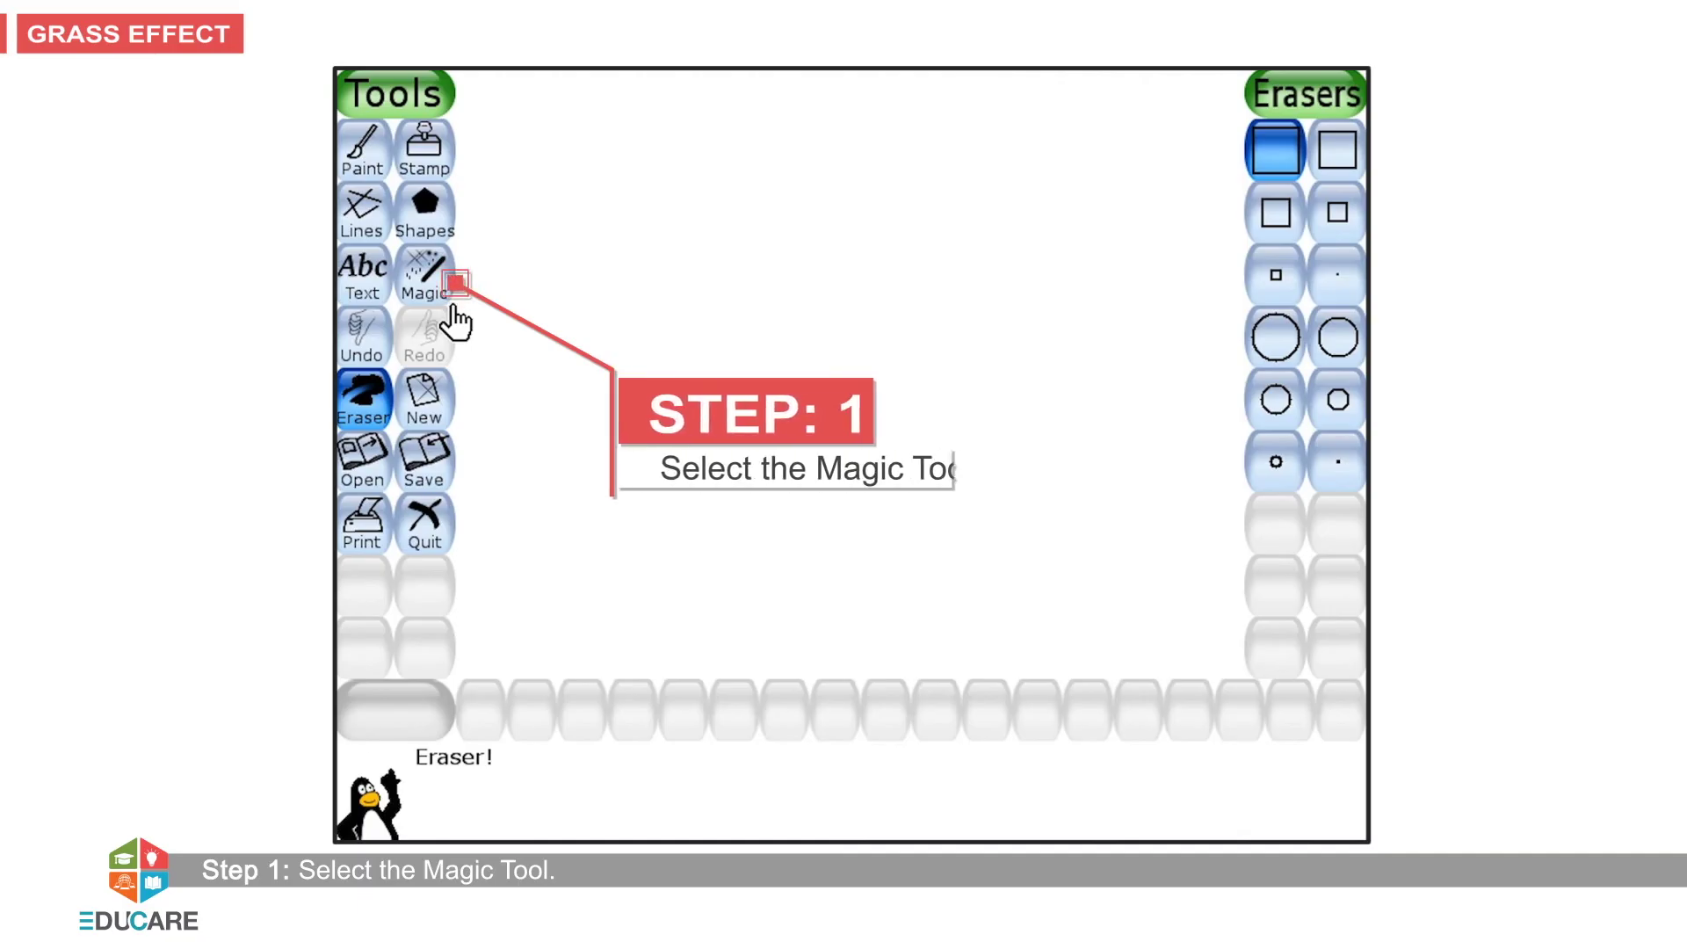
# - Paint a wide band of Grass across the middle, then select the Blur effect
pyautogui.click(424, 275)
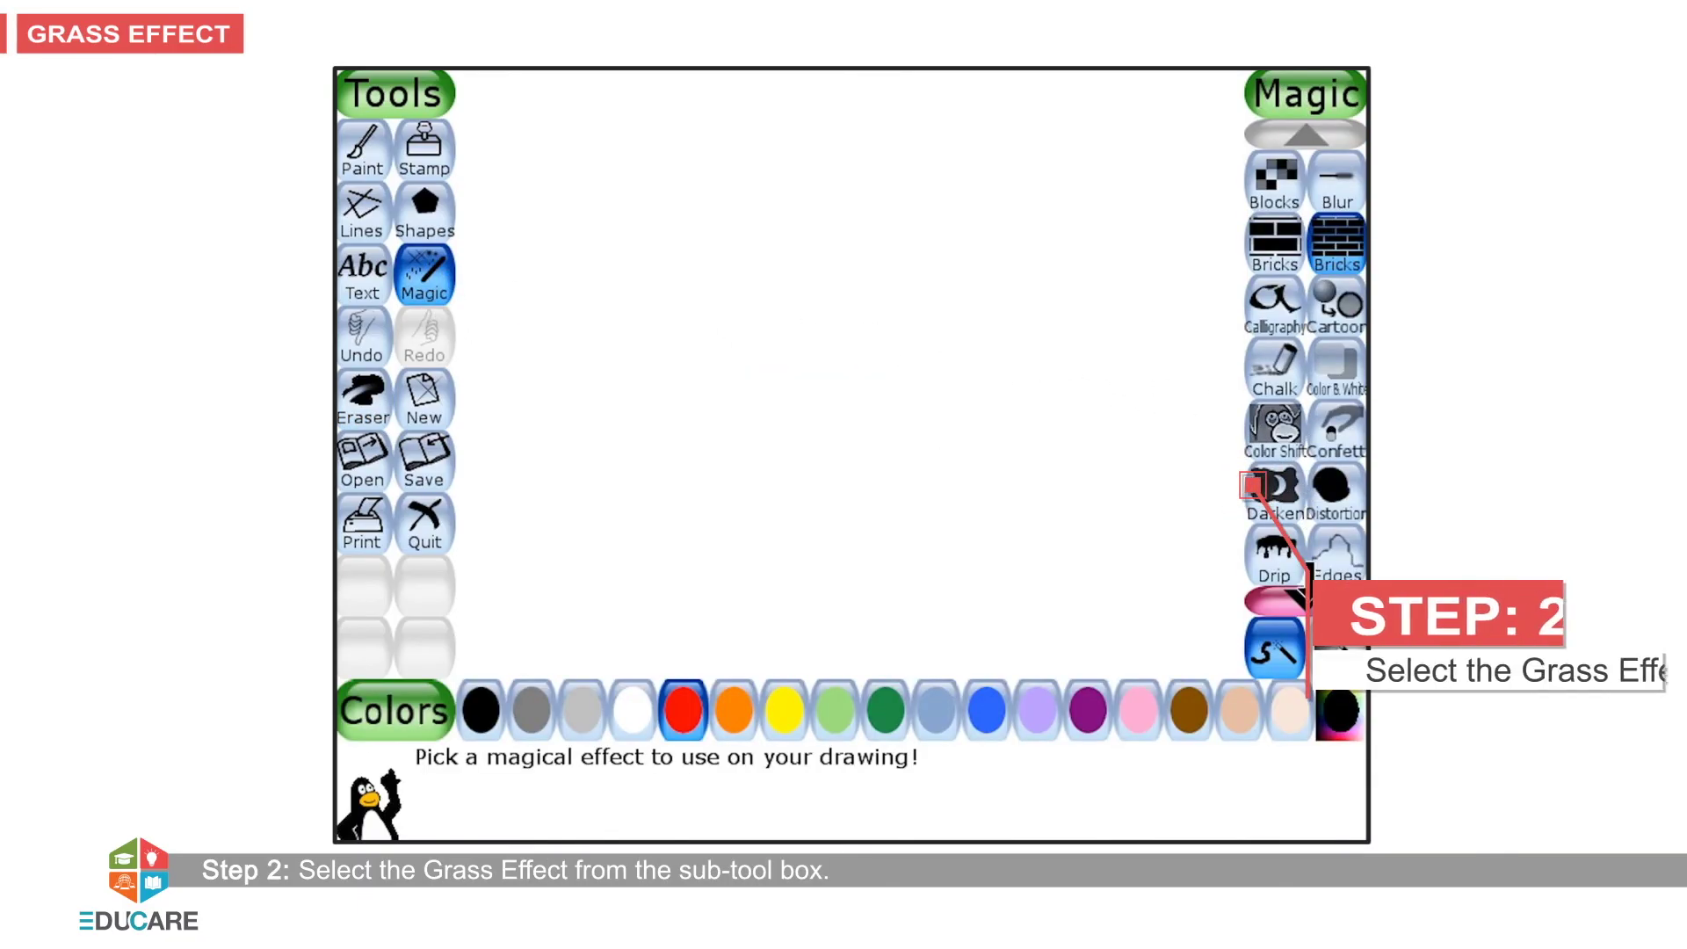
pyautogui.scroll(-3, 1306, 601)
pyautogui.scroll(-3, 1307, 365)
pyautogui.click(1276, 510)
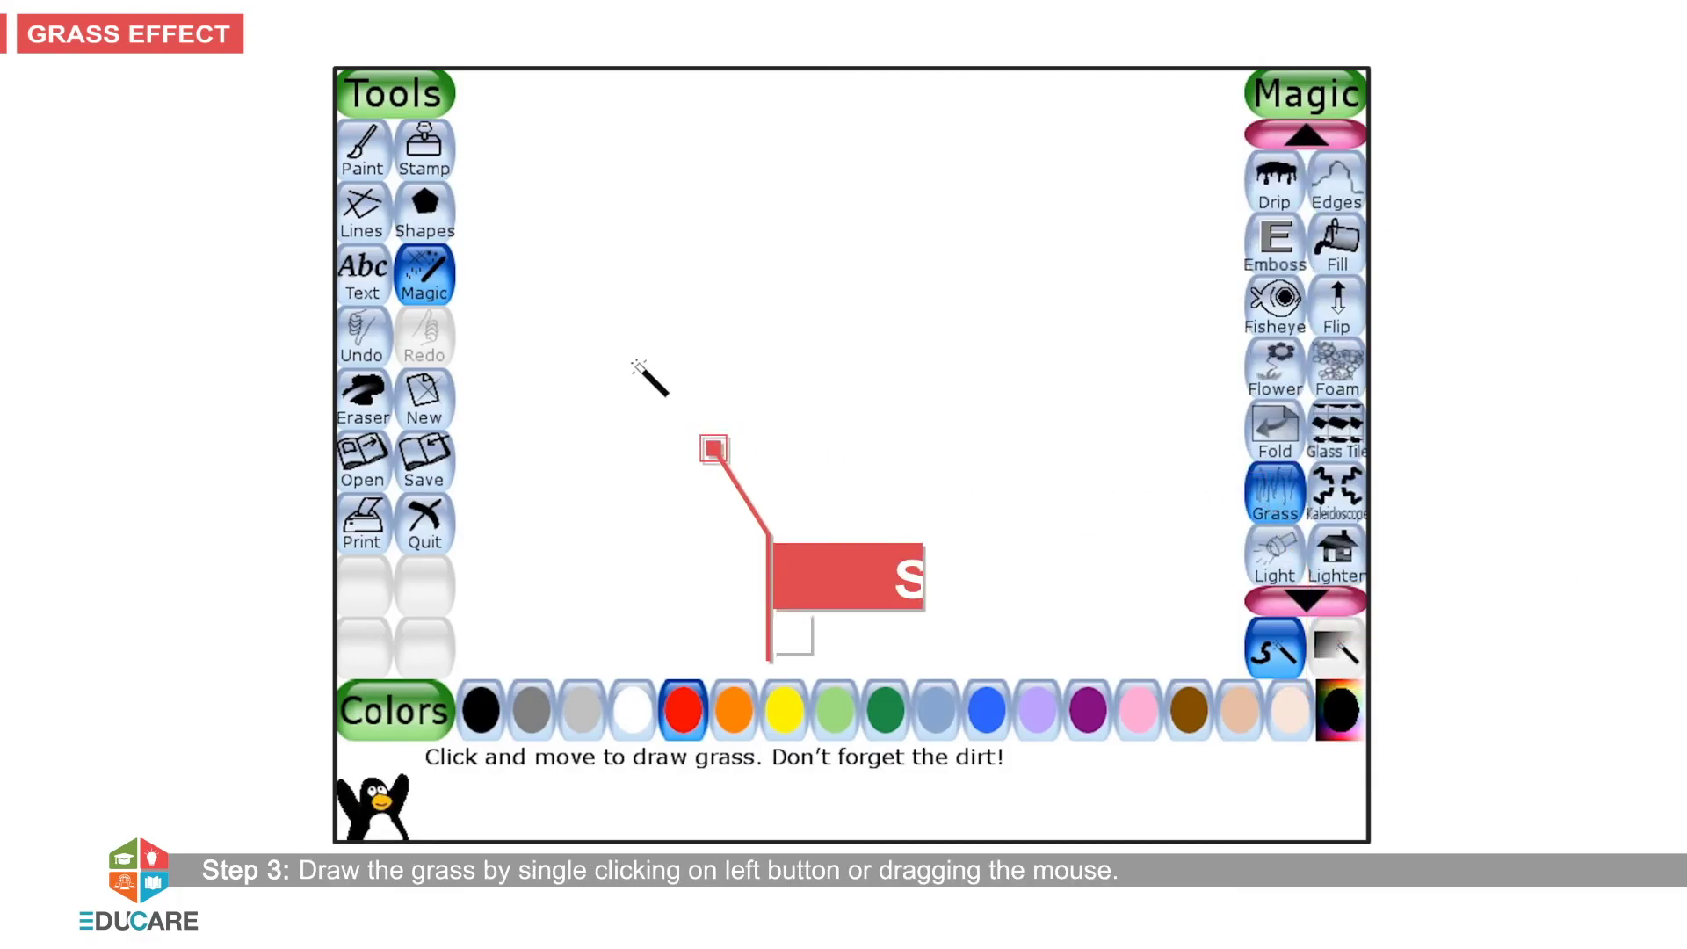
pyautogui.moveTo(598, 361)
pyautogui.mouseDown()
pyautogui.moveTo(1090, 371)
pyautogui.moveTo(657, 387)
pyautogui.moveTo(612, 413)
pyautogui.moveTo(783, 448)
pyautogui.moveTo(1050, 452)
pyautogui.moveTo(1087, 434)
pyautogui.moveTo(755, 433)
pyautogui.moveTo(650, 468)
pyautogui.moveTo(696, 527)
pyautogui.moveTo(1110, 537)
pyautogui.moveTo(697, 582)
pyautogui.moveTo(615, 562)
pyautogui.mouseUp()
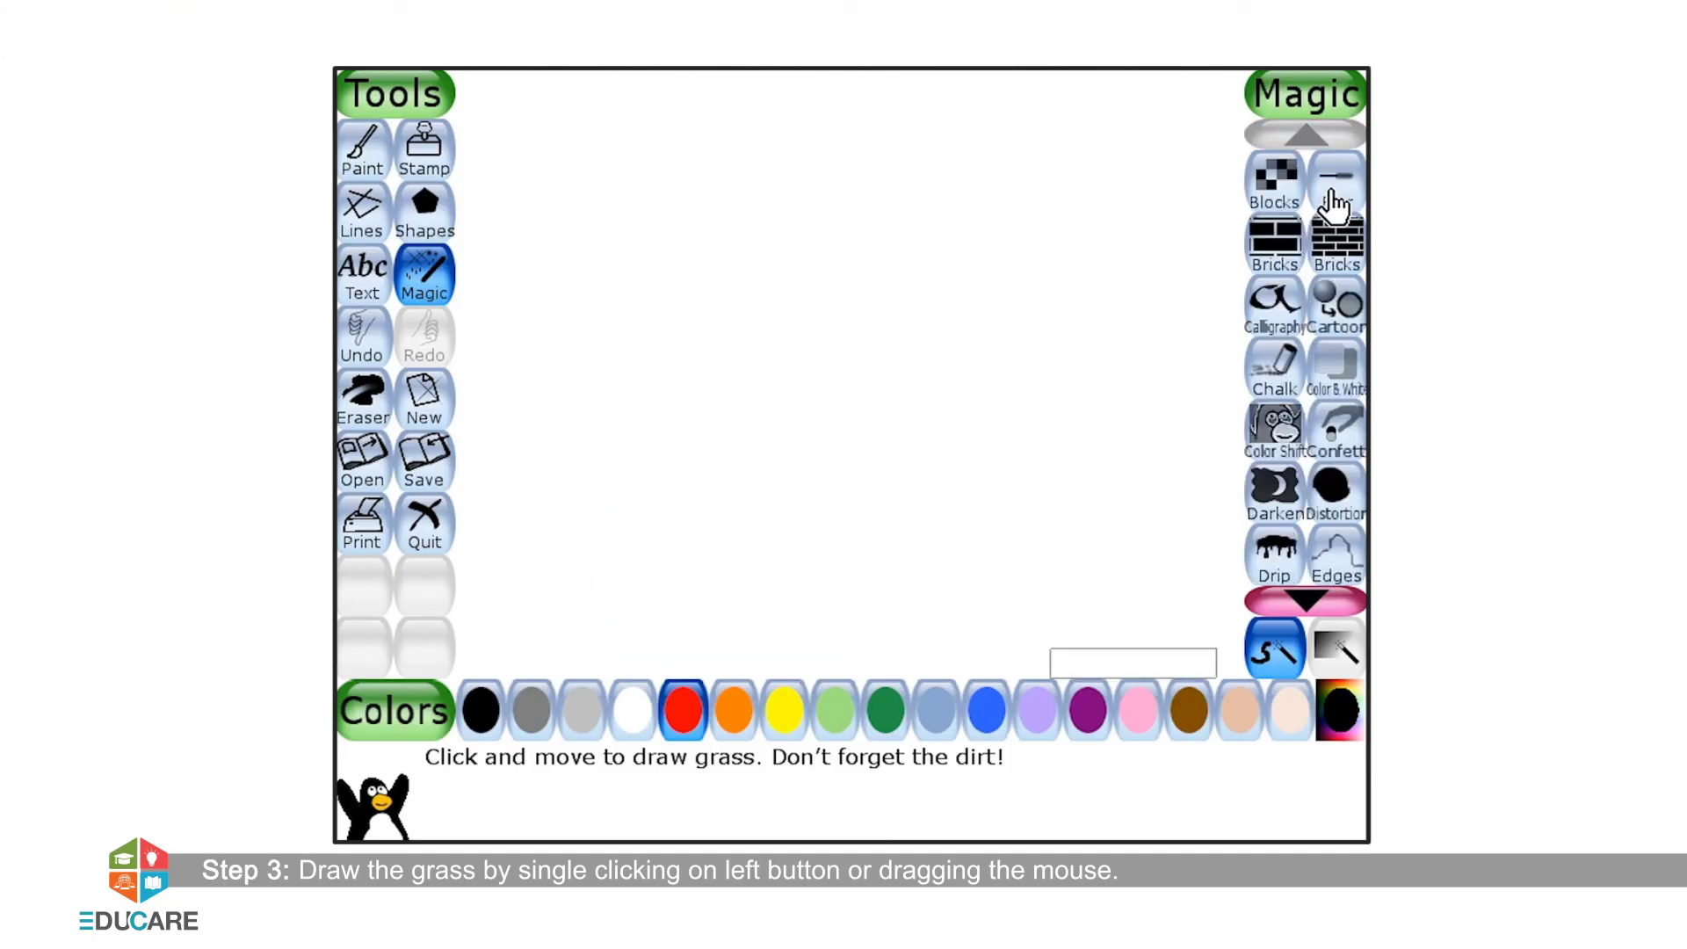
pyautogui.click(1337, 189)
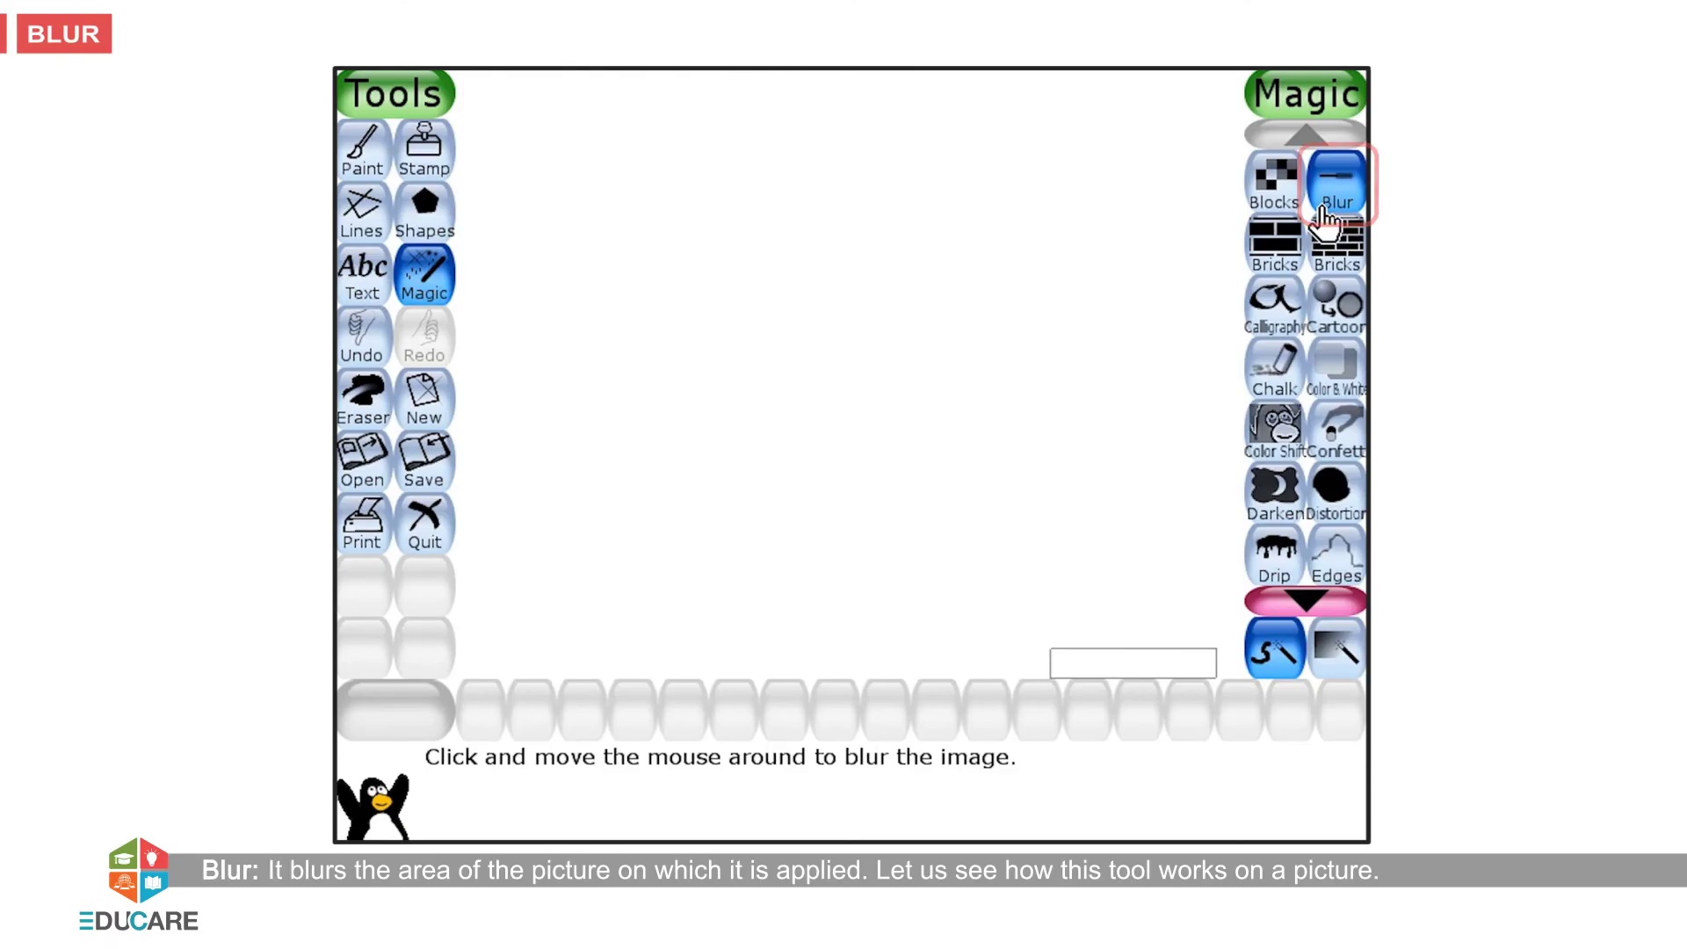
# - Stamp the raised-arms penguin in the centre of the canvas
pyautogui.click(444, 178)
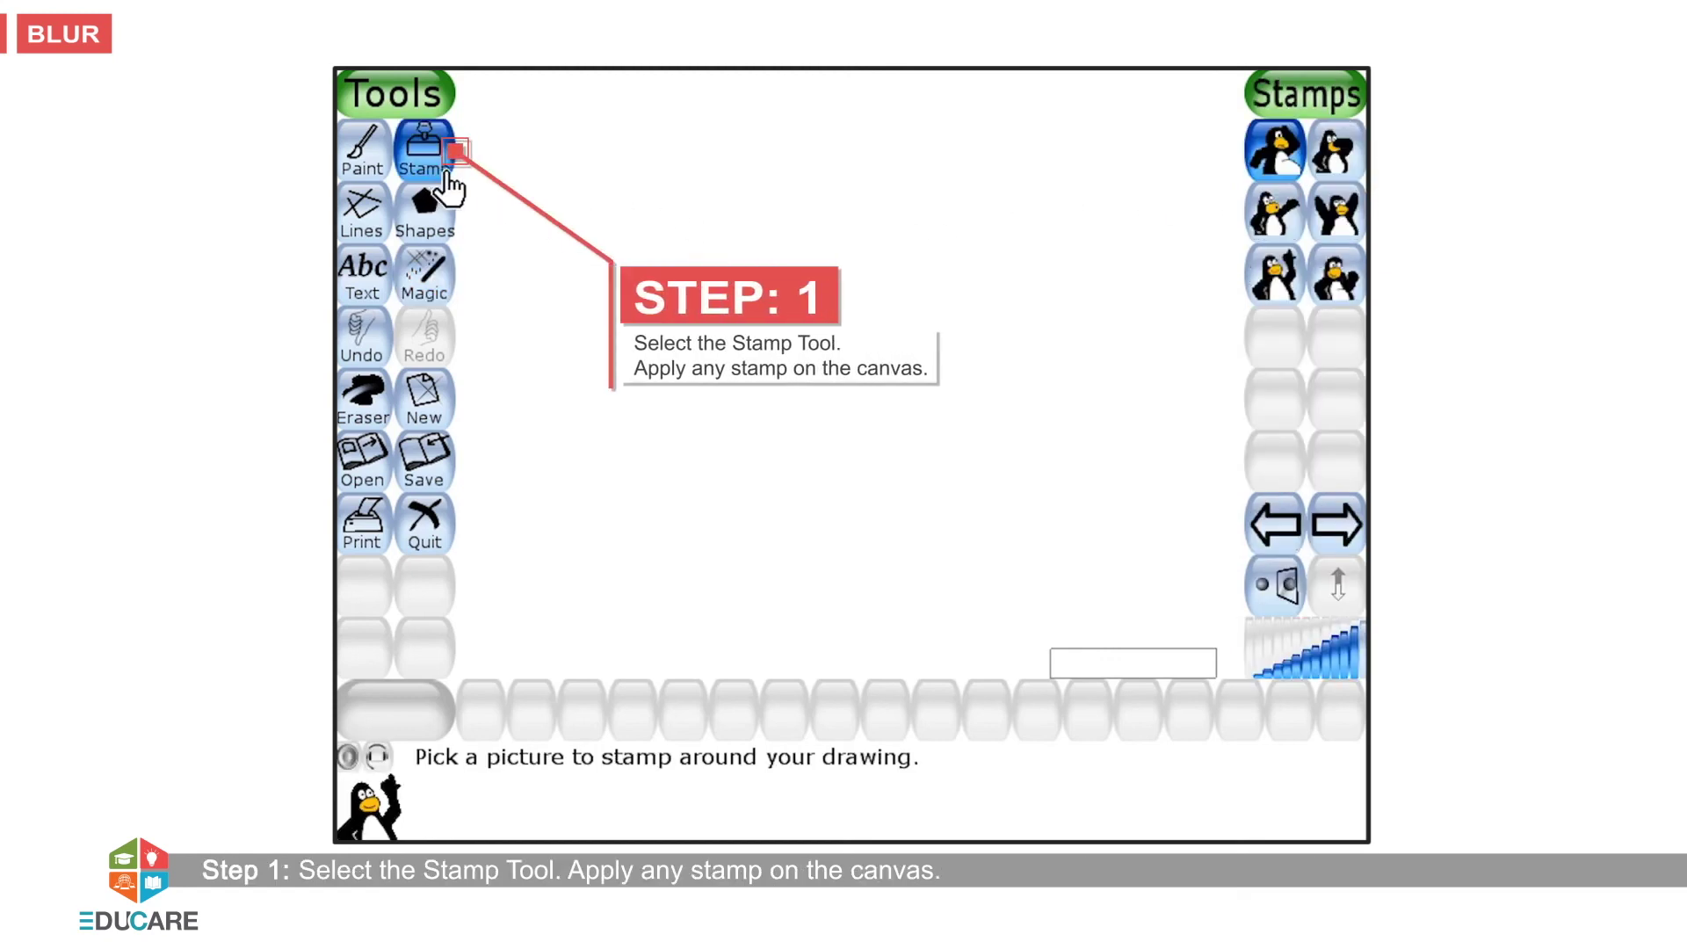
pyautogui.click(1334, 218)
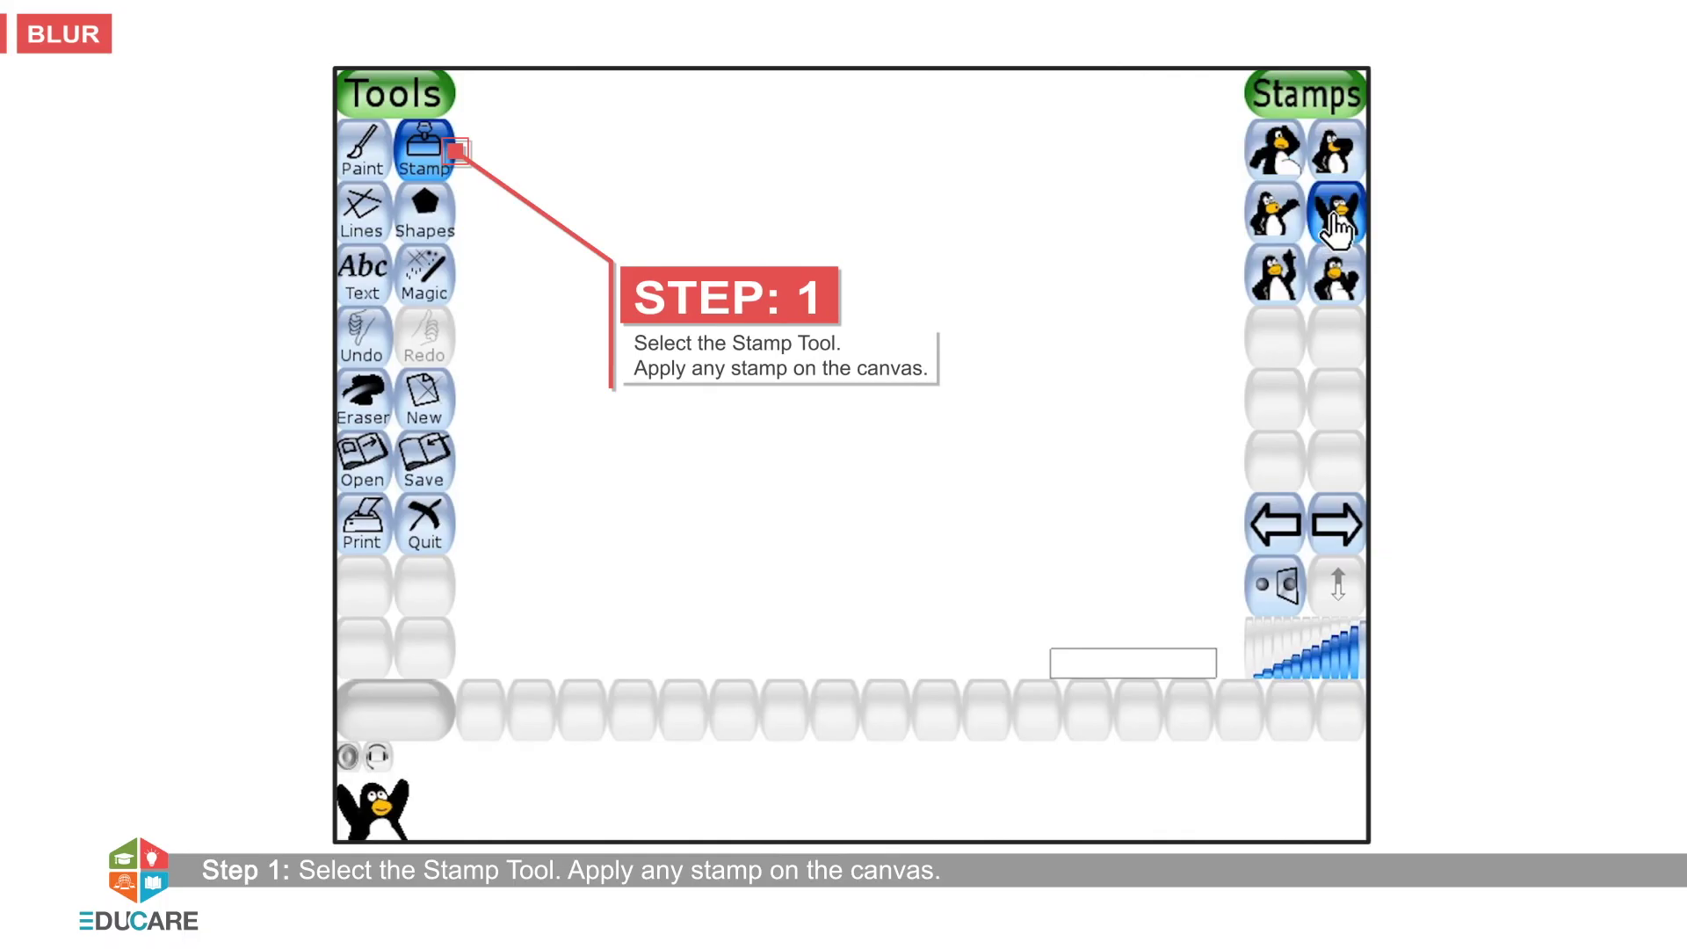
pyautogui.click(853, 340)
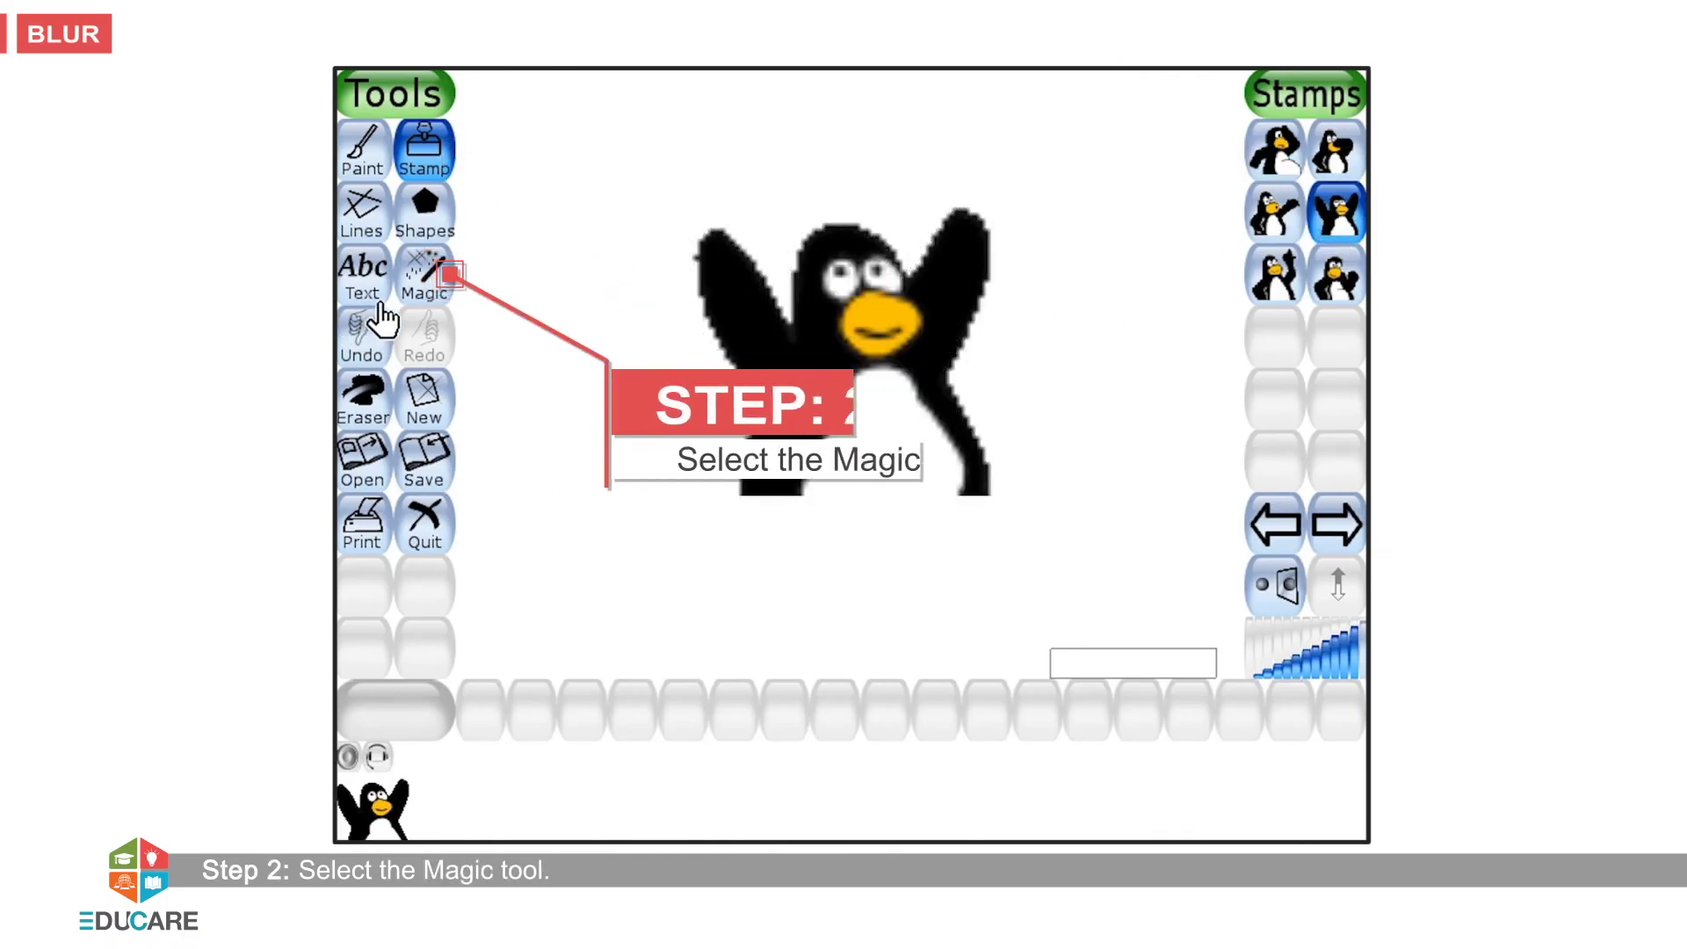
# - Blur the penguin's arm and head with the Magic Blur effect
pyautogui.click(435, 301)
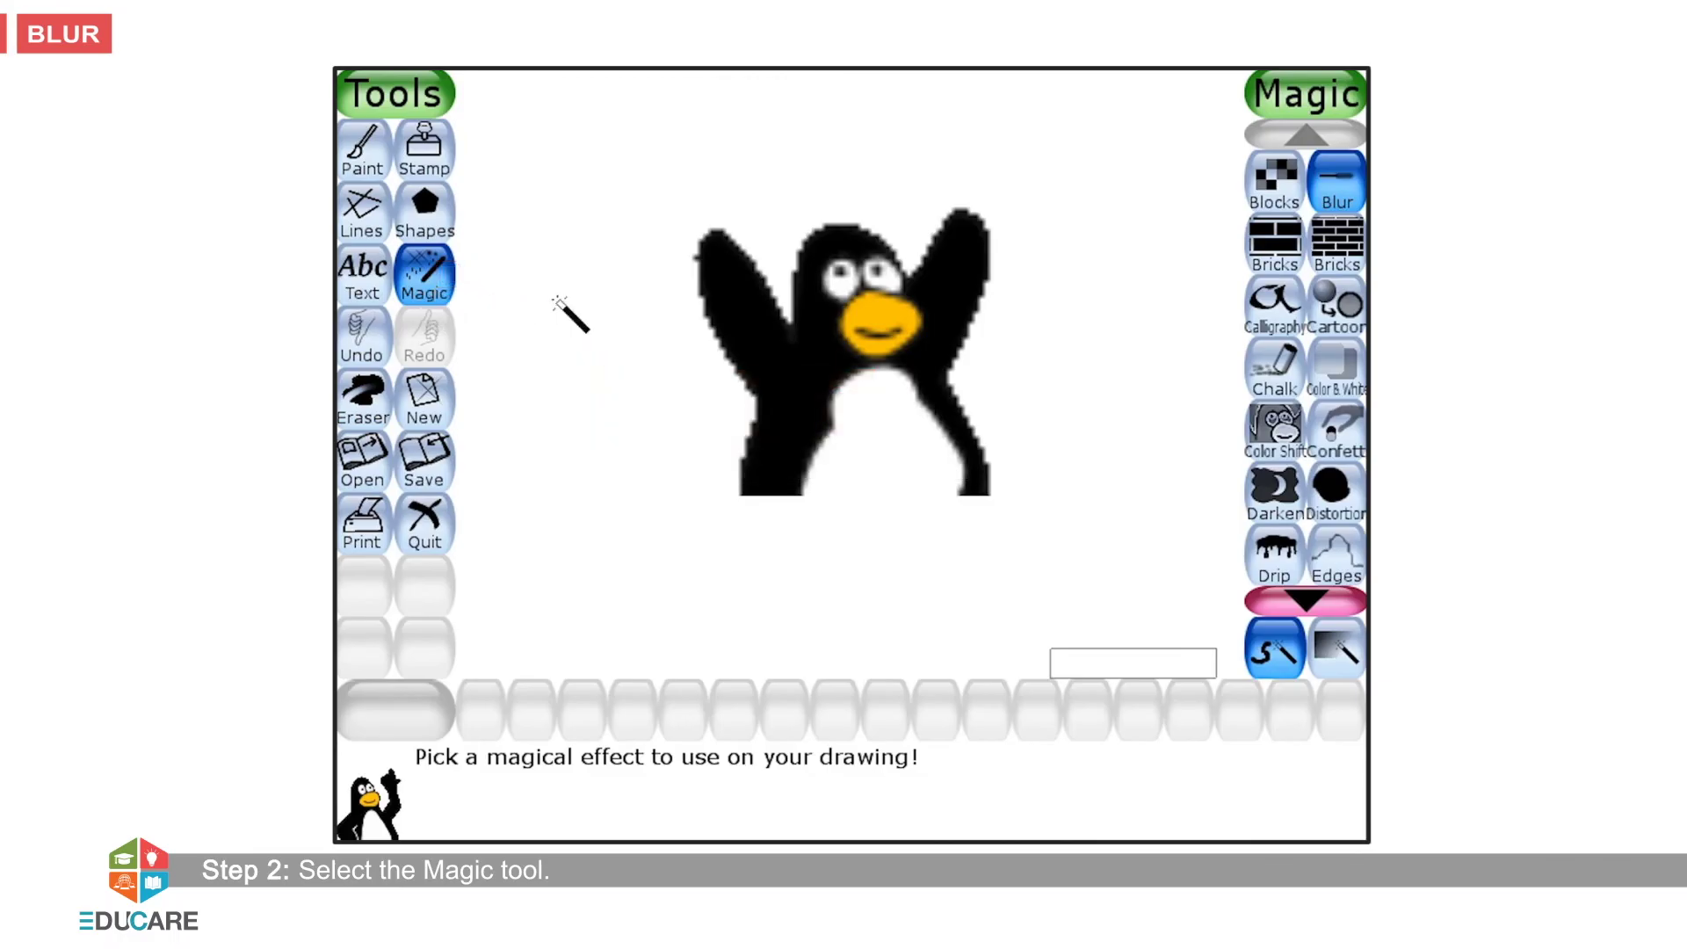
pyautogui.click(1334, 198)
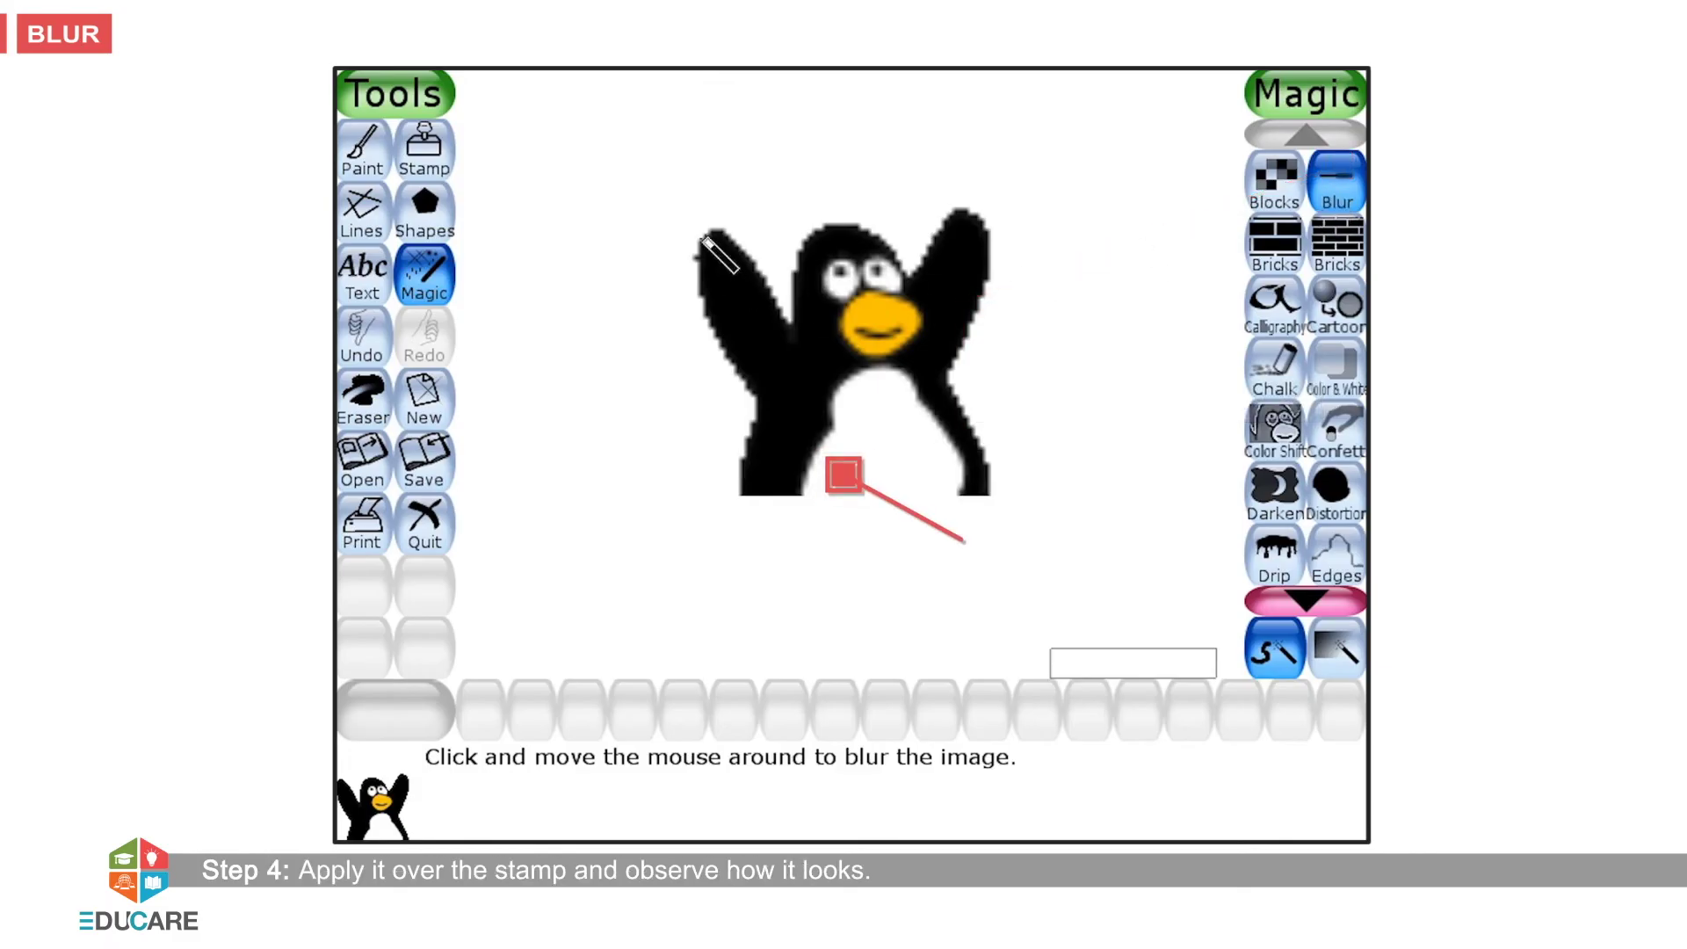
pyautogui.moveTo(1010, 509)
pyautogui.mouseDown()
pyautogui.moveTo(999, 294)
pyautogui.moveTo(896, 308)
pyautogui.moveTo(866, 356)
pyautogui.moveTo(773, 299)
pyautogui.moveTo(741, 503)
pyautogui.mouseUp()
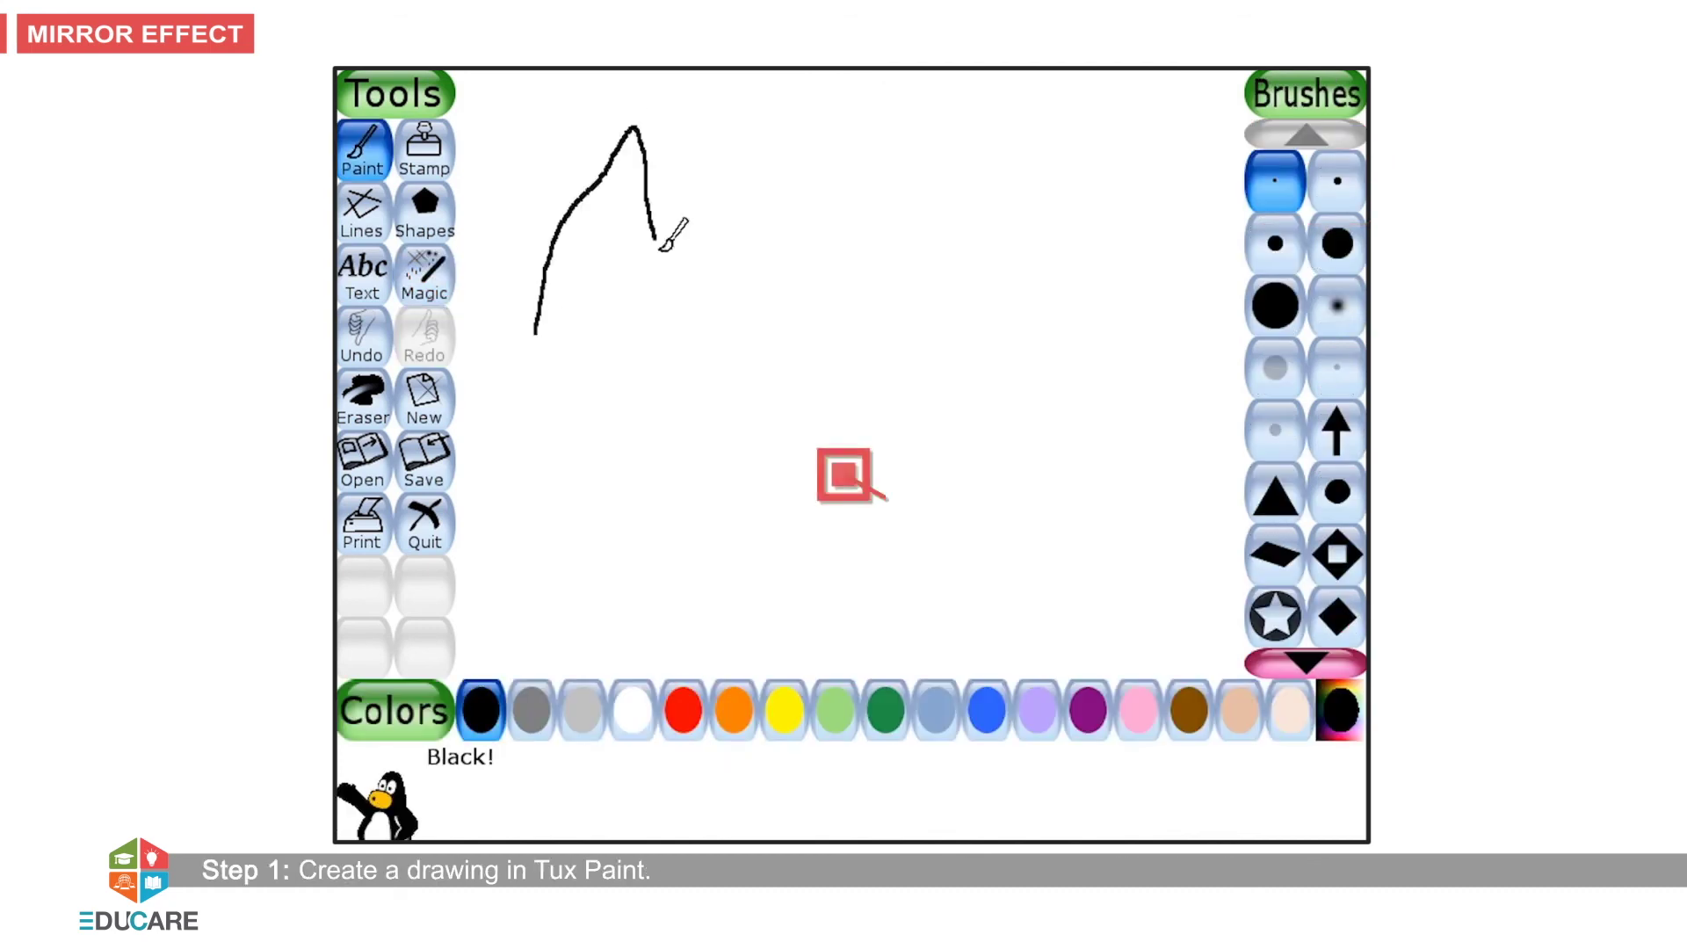
# - Outline the mountains and river, then fill the mountains brown and the river light blue
pyautogui.moveTo(677, 234)
pyautogui.mouseDown()
pyautogui.moveTo(1054, 264)
pyautogui.moveTo(572, 339)
pyautogui.mouseUp()
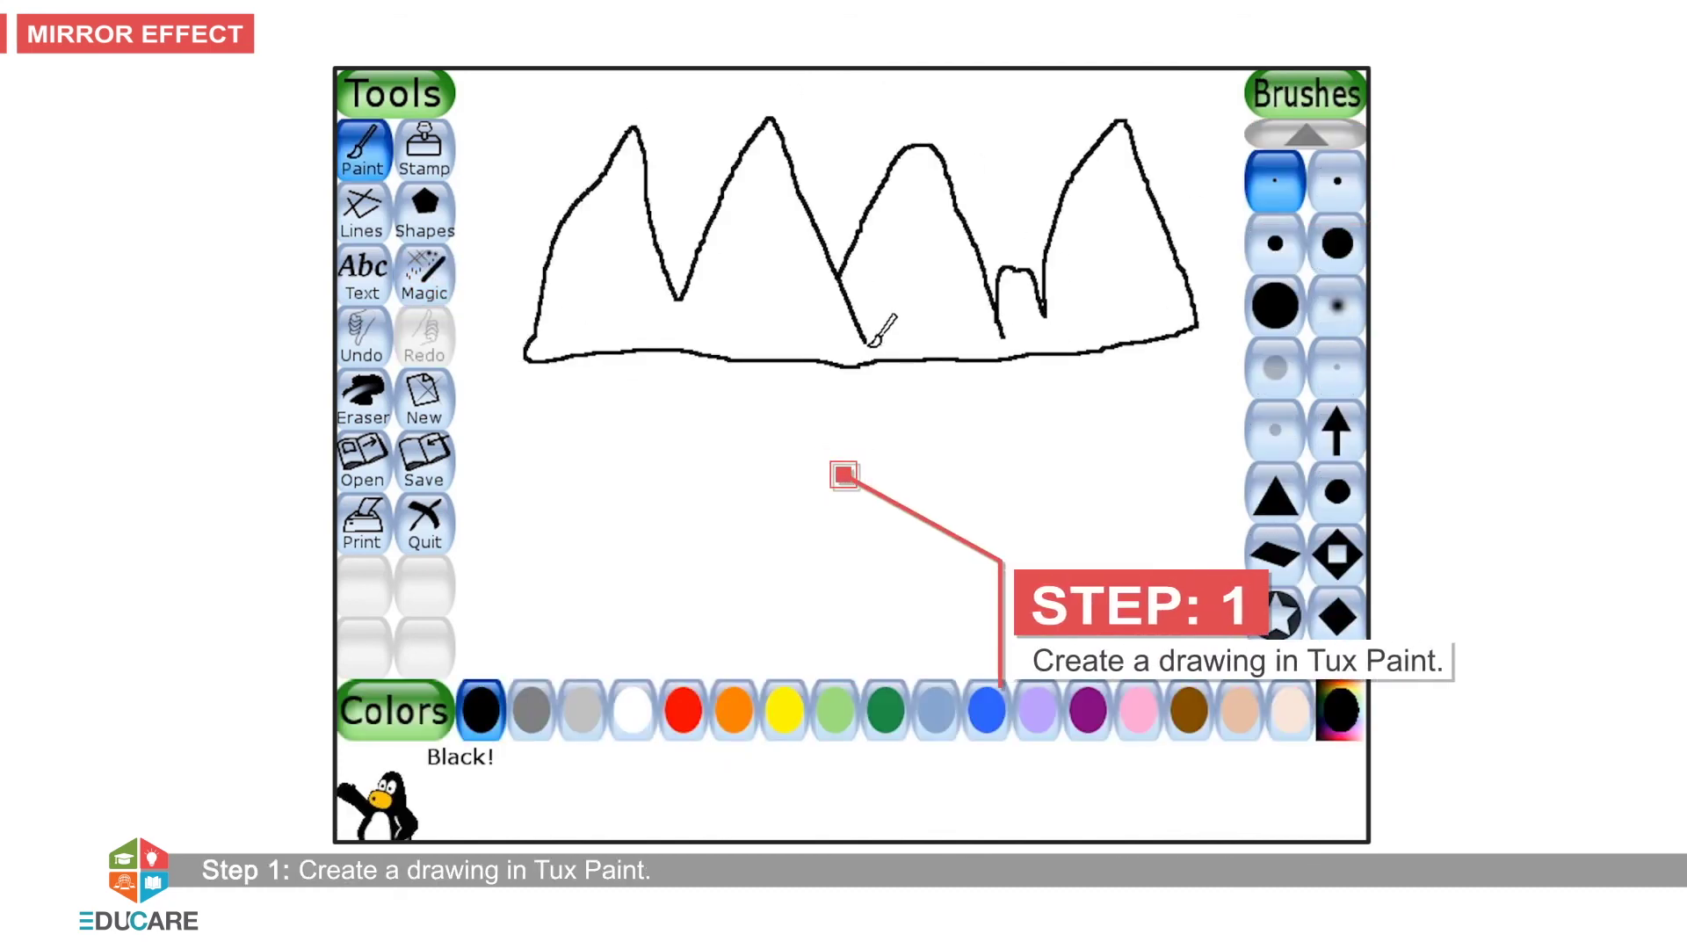
pyautogui.moveTo(875, 363)
pyautogui.mouseDown()
pyautogui.moveTo(640, 620)
pyautogui.moveTo(930, 410)
pyautogui.moveTo(842, 682)
pyautogui.moveTo(527, 676)
pyautogui.mouseUp()
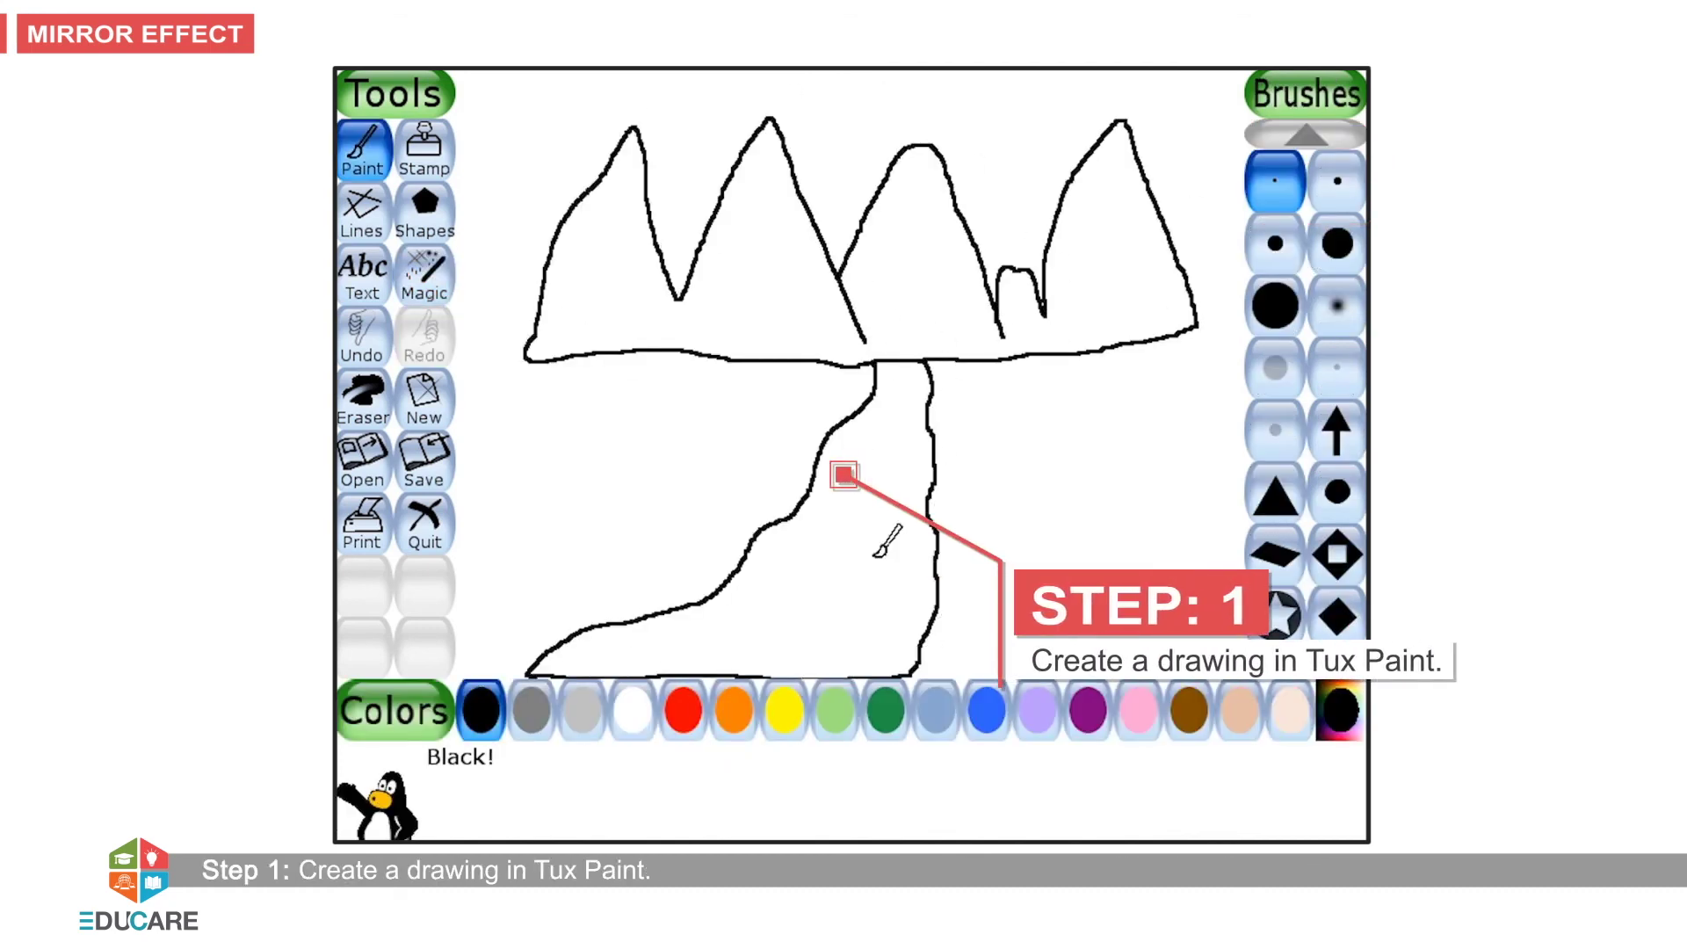
pyautogui.click(413, 279)
pyautogui.click(1274, 650)
pyautogui.click(1189, 710)
pyautogui.click(764, 263)
pyautogui.click(936, 710)
pyautogui.click(791, 571)
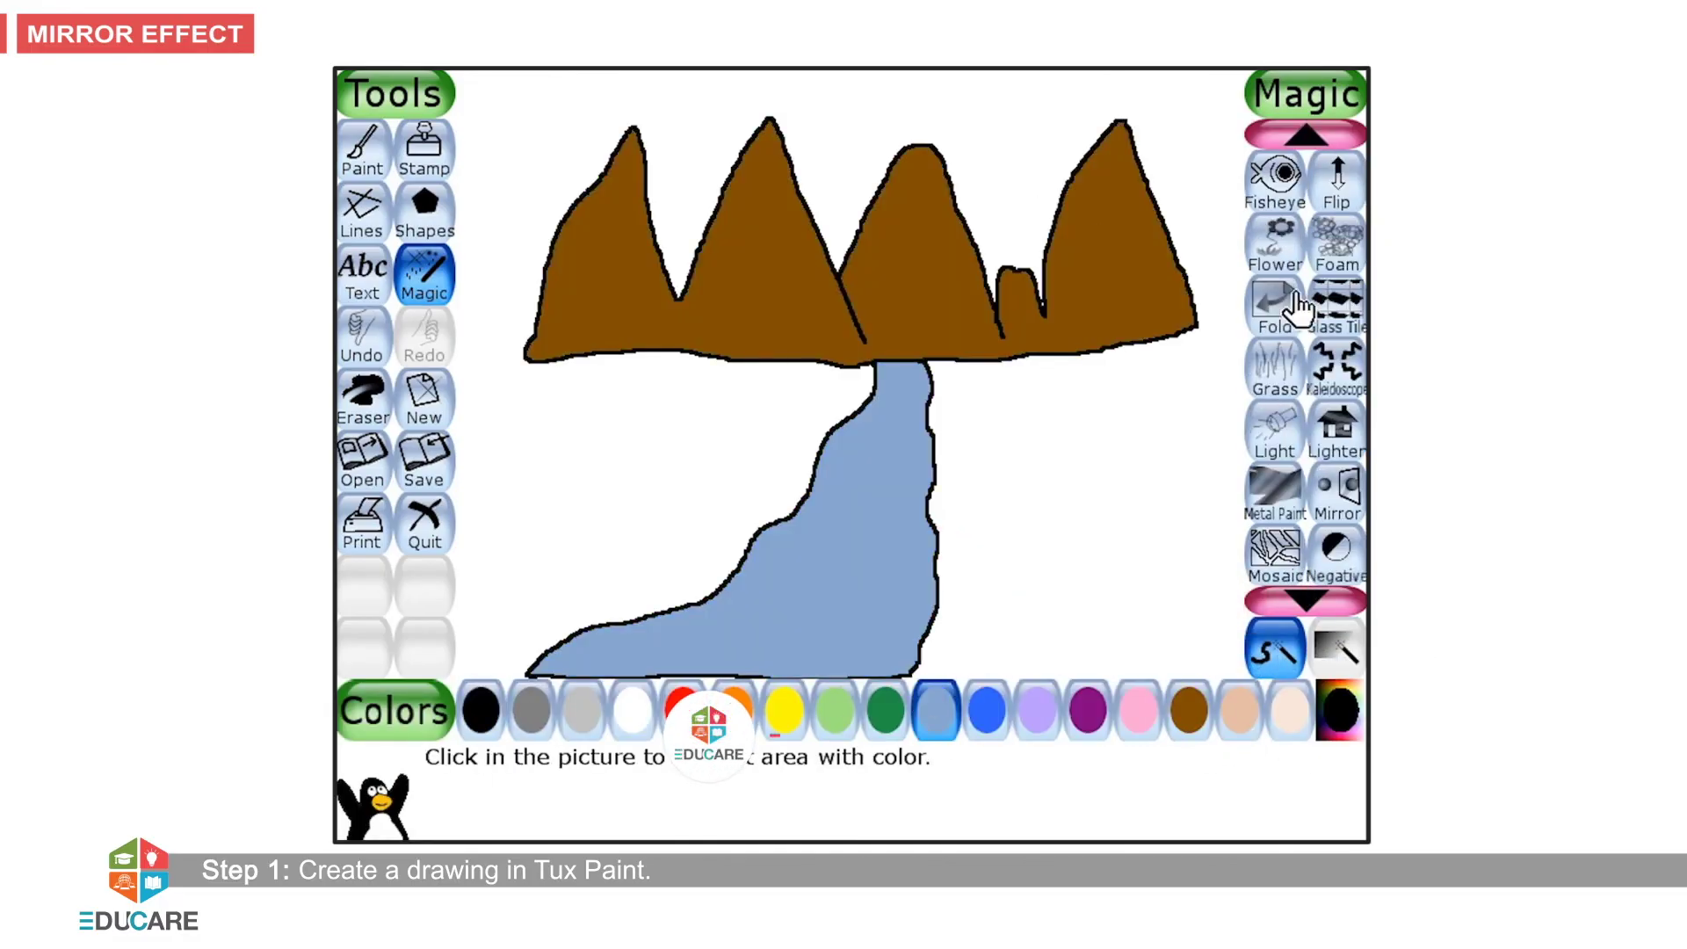
# - Add grass beside the river, a brick wall, a triangle roof and a circular sun
pyautogui.click(1274, 369)
pyautogui.moveTo(492, 572)
pyautogui.mouseDown()
pyautogui.moveTo(865, 378)
pyautogui.moveTo(998, 572)
pyautogui.moveTo(565, 641)
pyautogui.moveTo(703, 400)
pyautogui.moveTo(528, 452)
pyautogui.moveTo(637, 413)
pyautogui.mouseUp()
pyautogui.click(1337, 303)
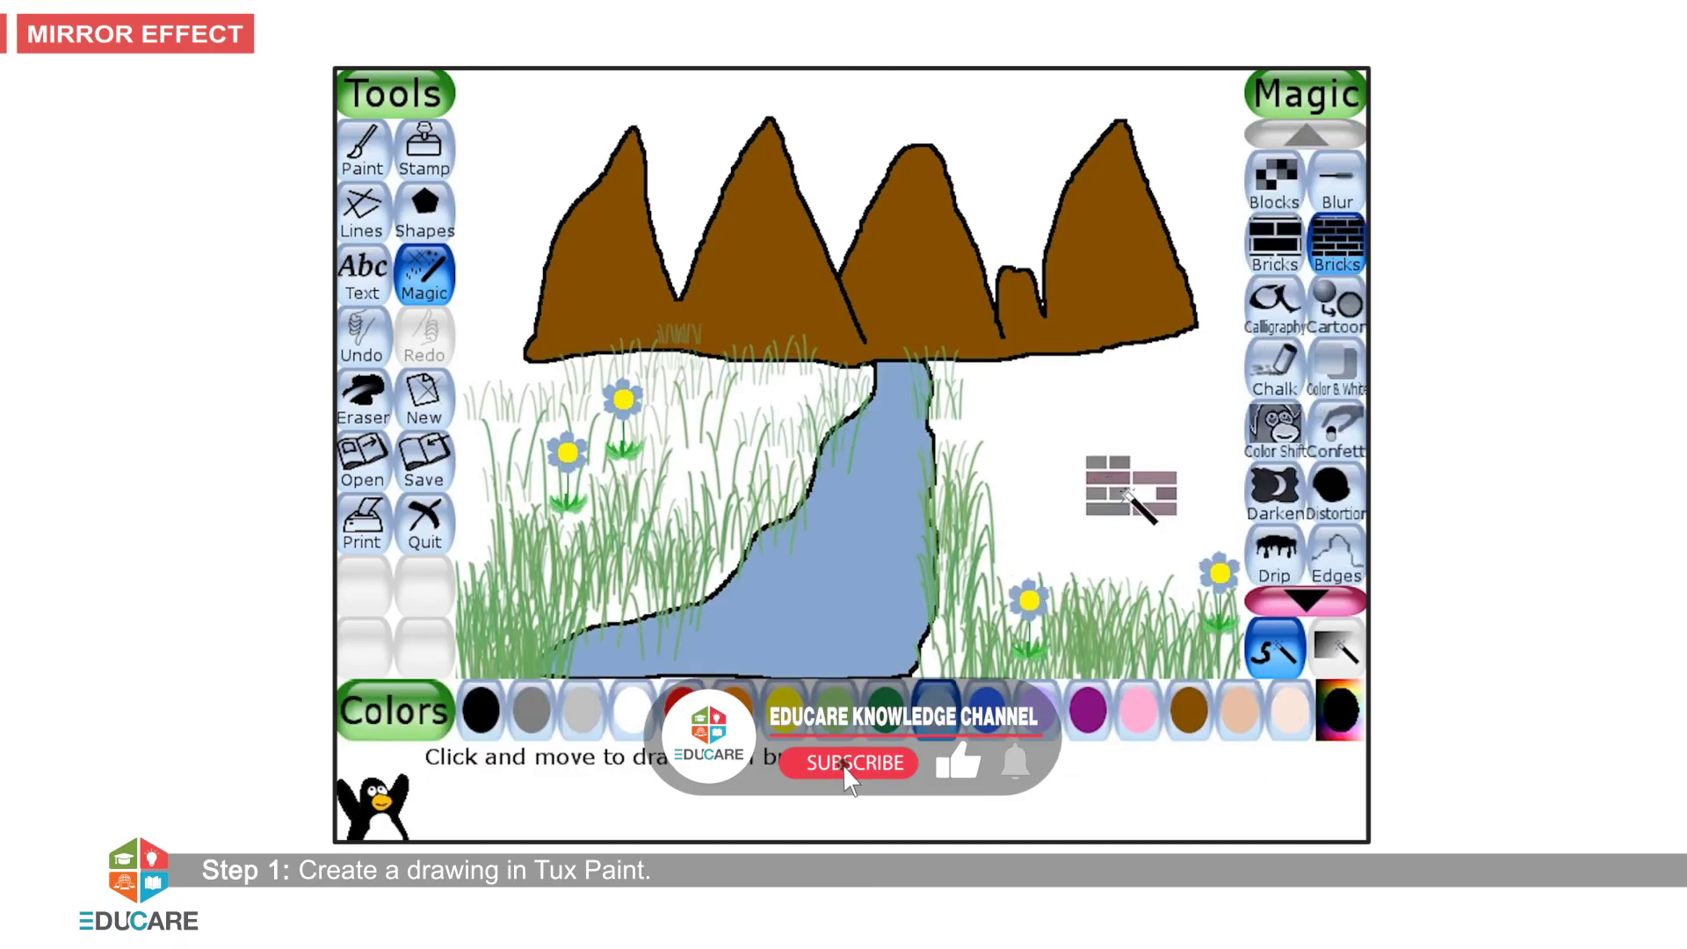
pyautogui.moveTo(1143, 492)
pyautogui.mouseDown()
pyautogui.moveTo(1083, 519)
pyautogui.moveTo(1182, 469)
pyautogui.moveTo(1070, 537)
pyautogui.moveTo(1140, 561)
pyautogui.mouseUp()
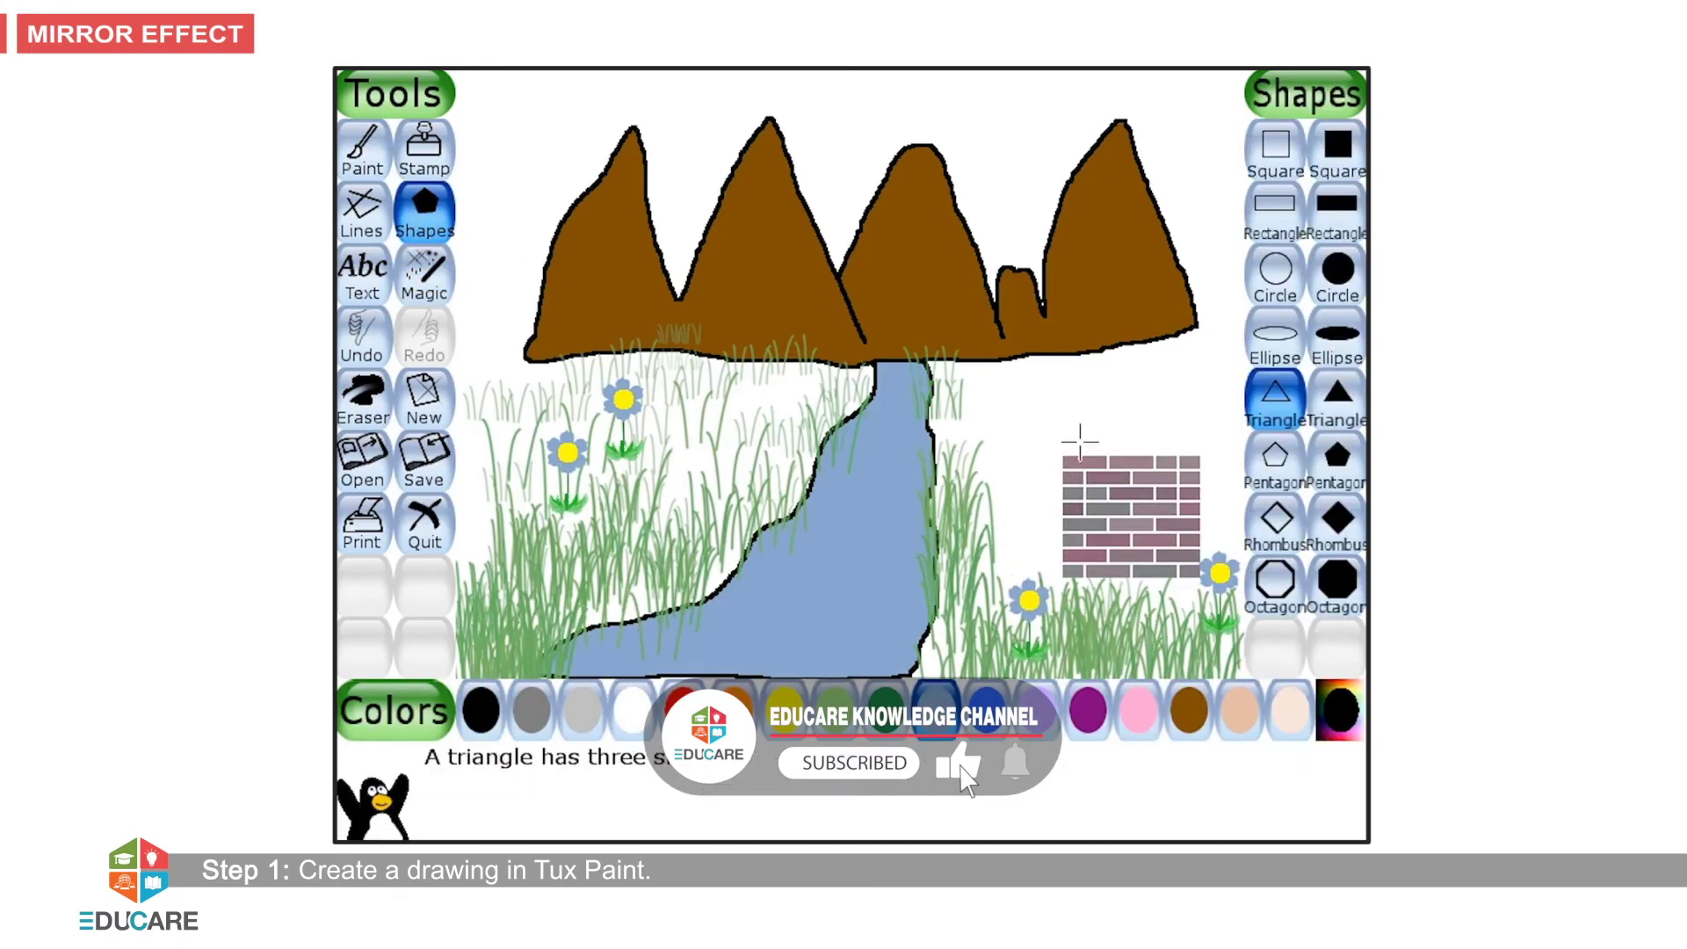
pyautogui.moveTo(1137, 444); pyautogui.dragTo(1220, 464)
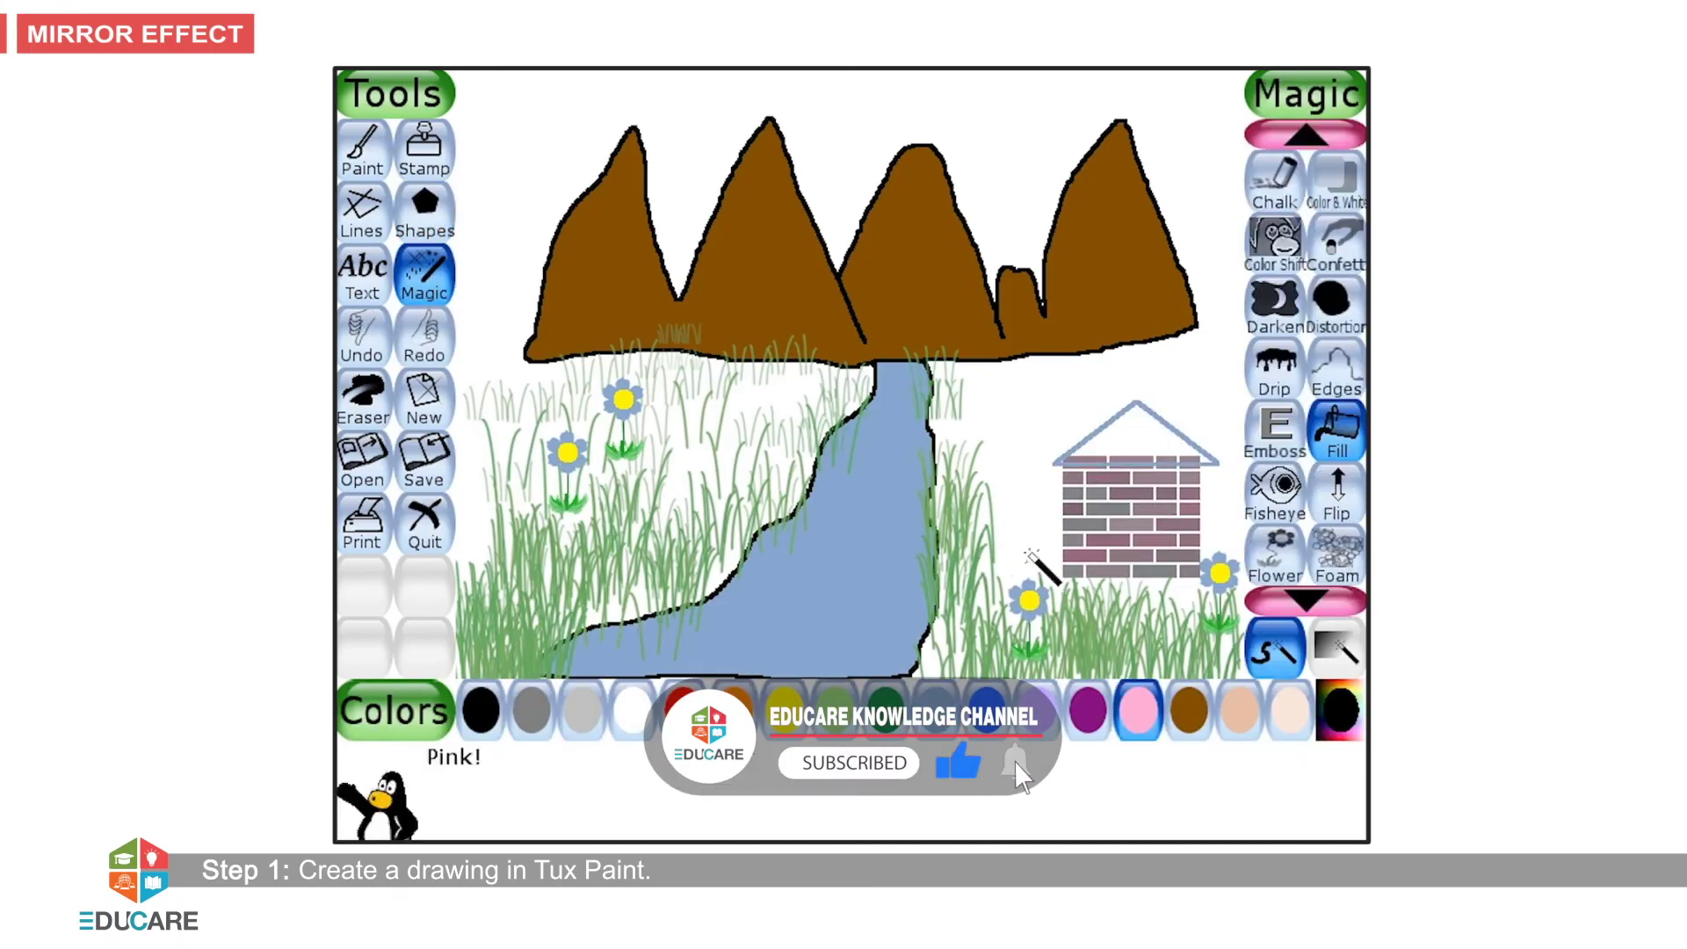
pyautogui.moveTo(1008, 208); pyautogui.dragTo(1017, 264)
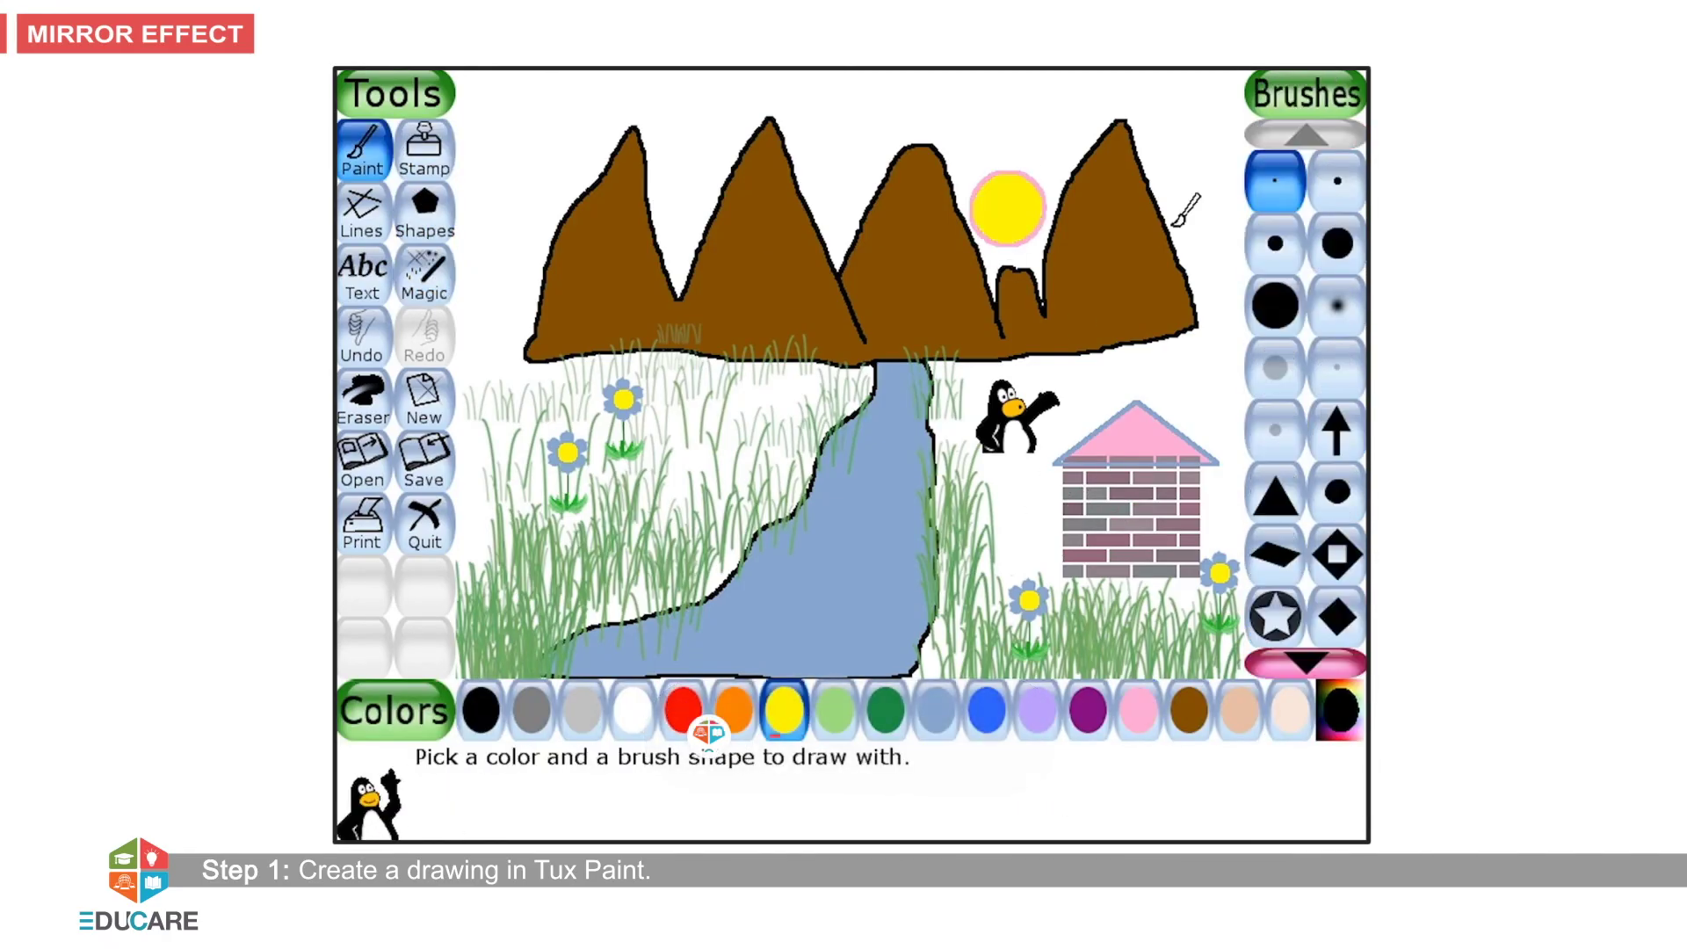
# - Use the Magic Mirror effect to flip the landscape horizontally, then flip it back
pyautogui.click(426, 290)
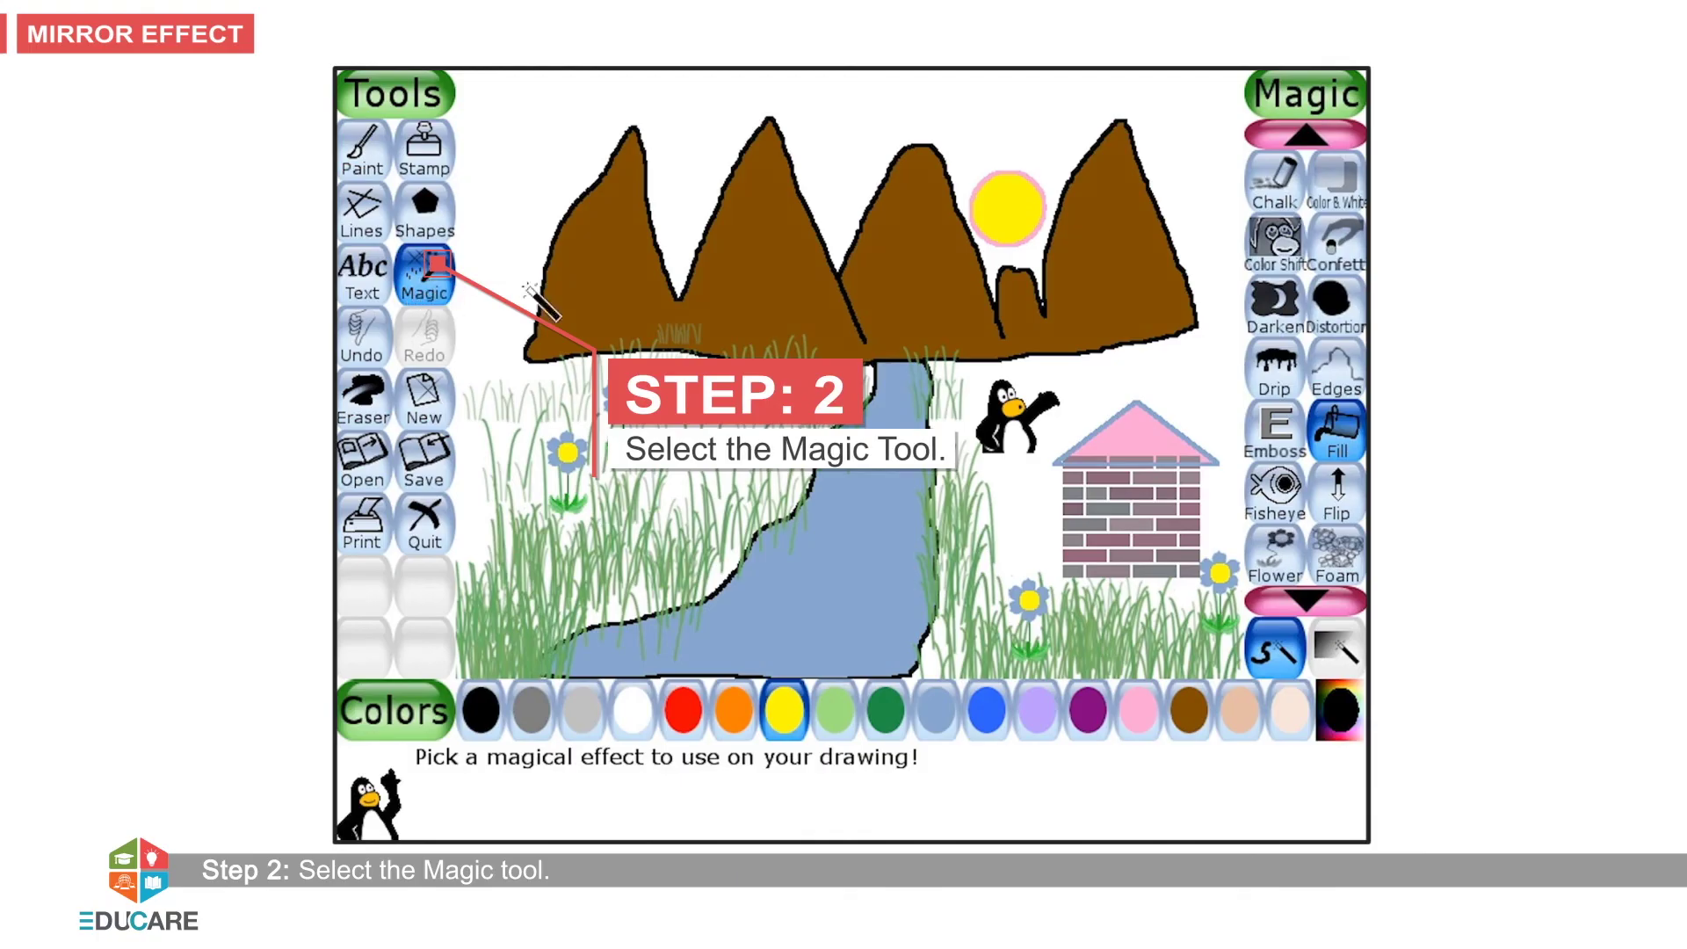
pyautogui.click(1307, 600)
pyautogui.click(1307, 601)
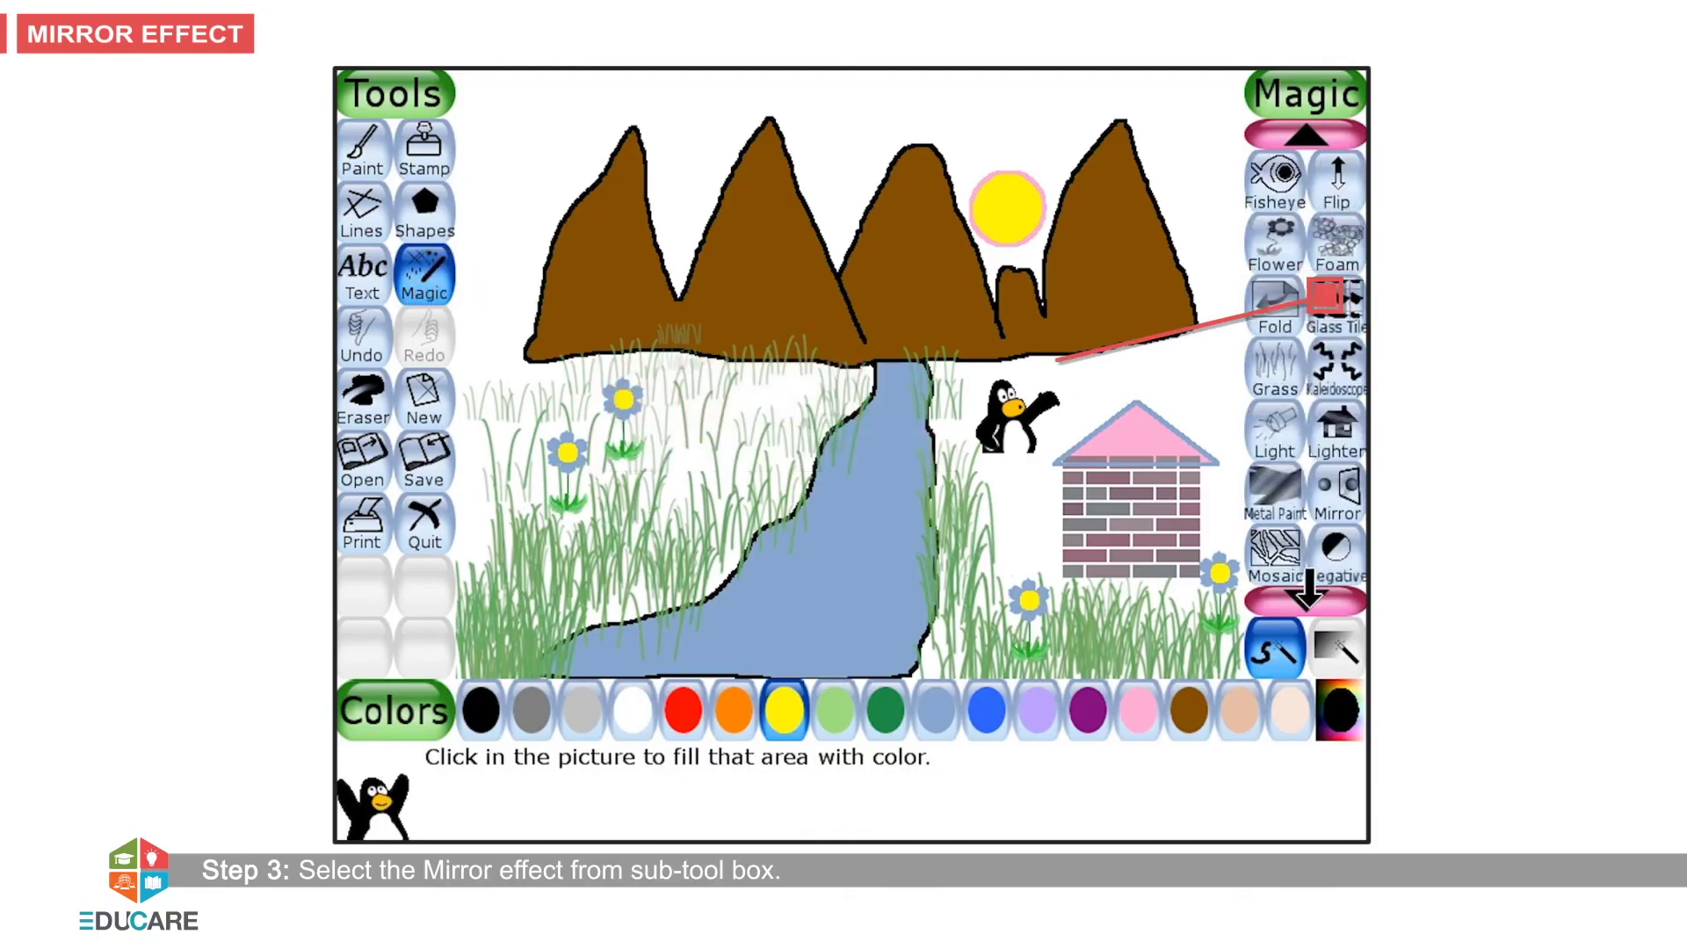
pyautogui.click(1306, 601)
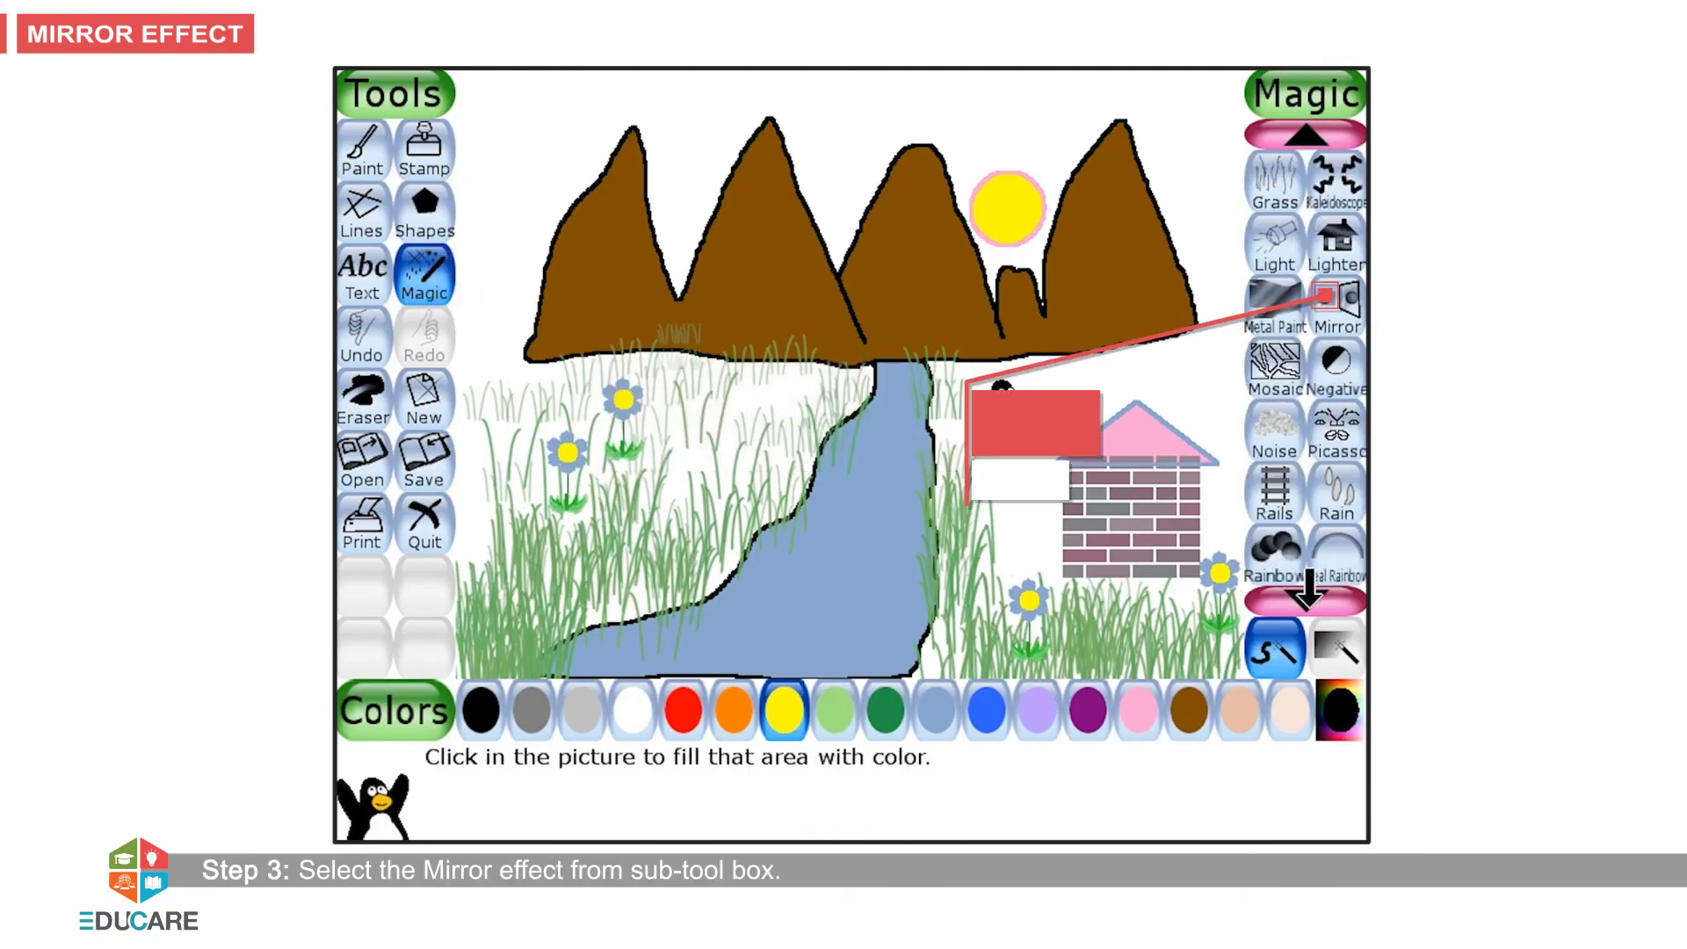
pyautogui.click(1347, 321)
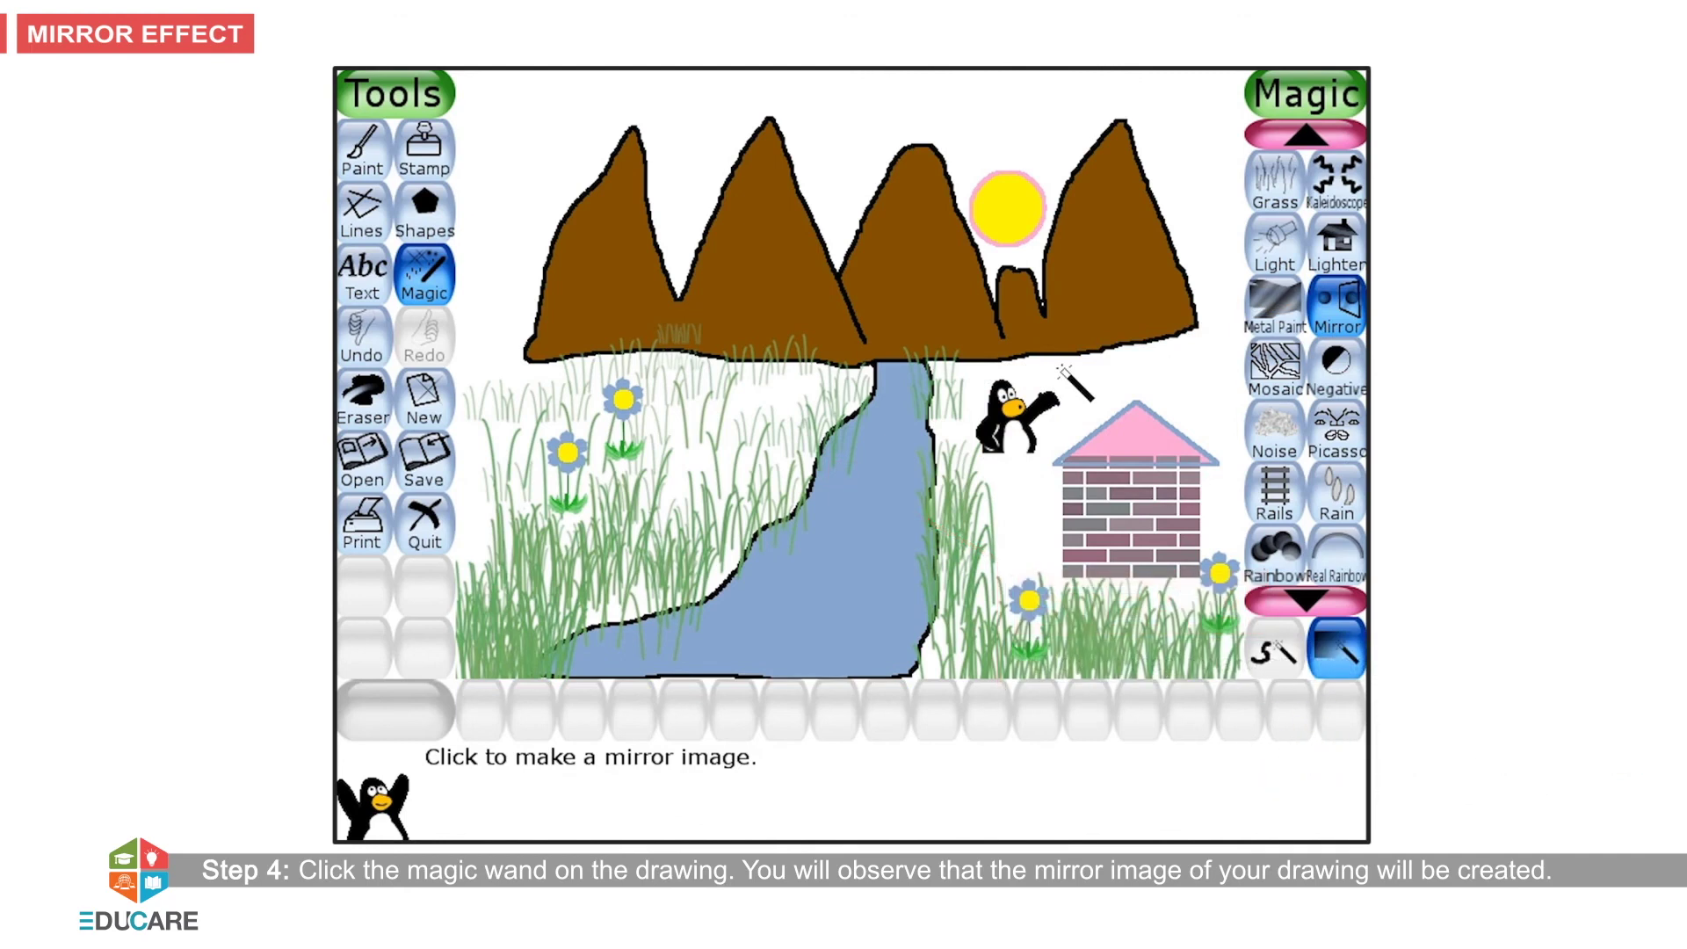
pyautogui.click(1065, 373)
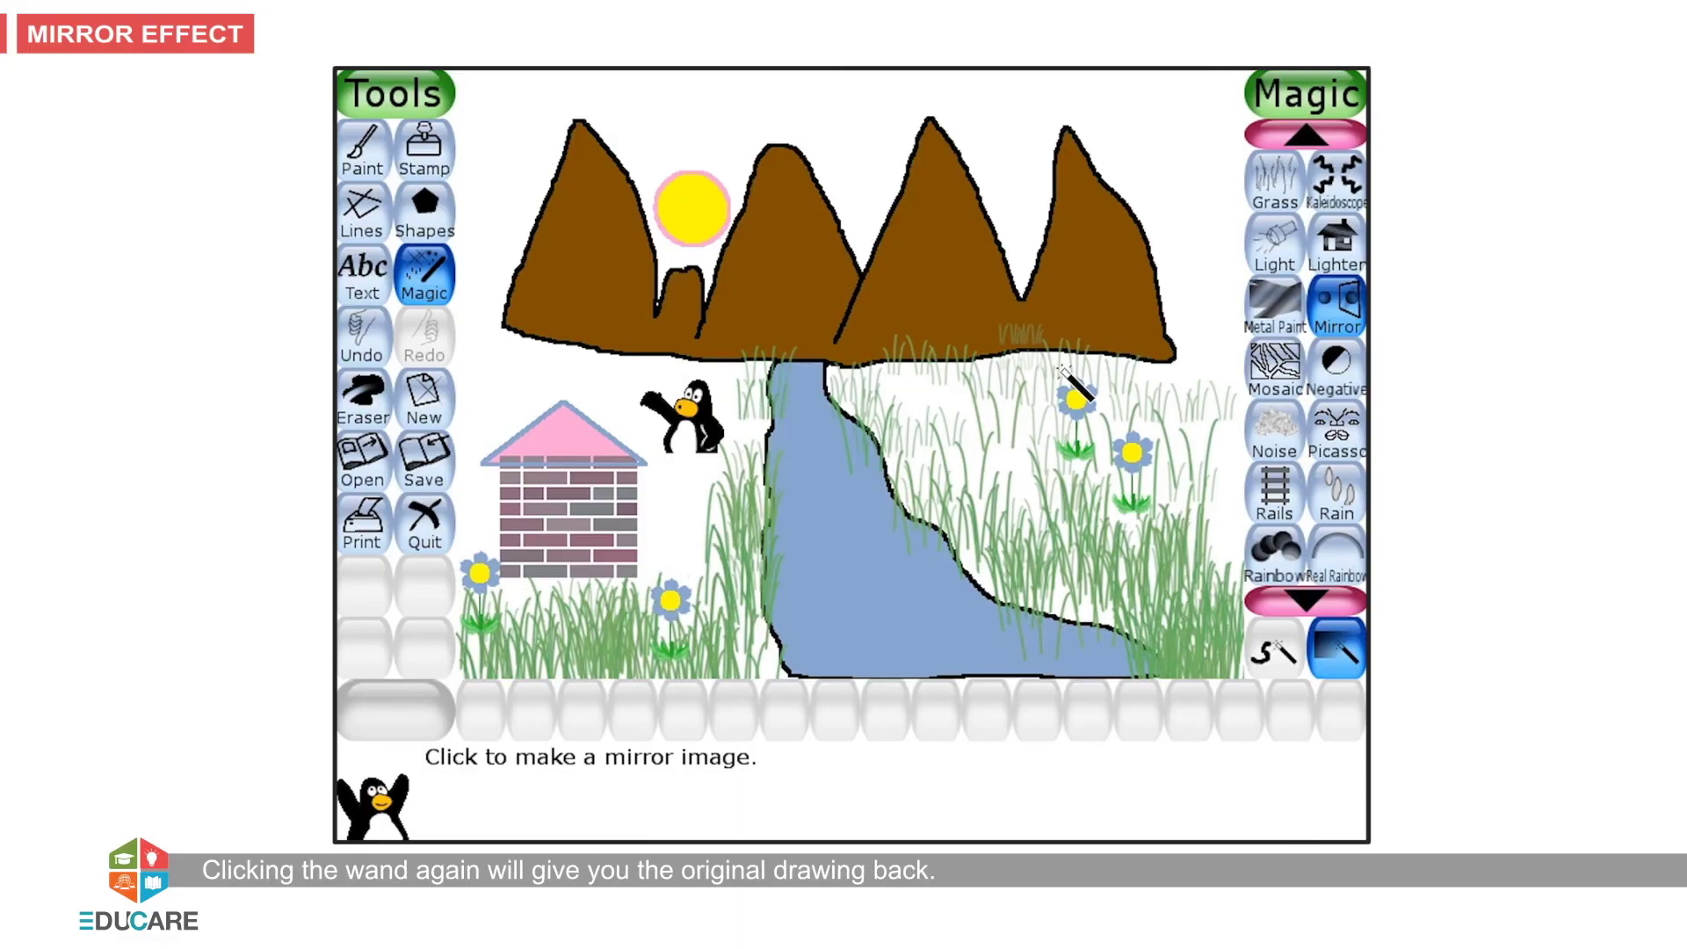
pyautogui.click(1063, 371)
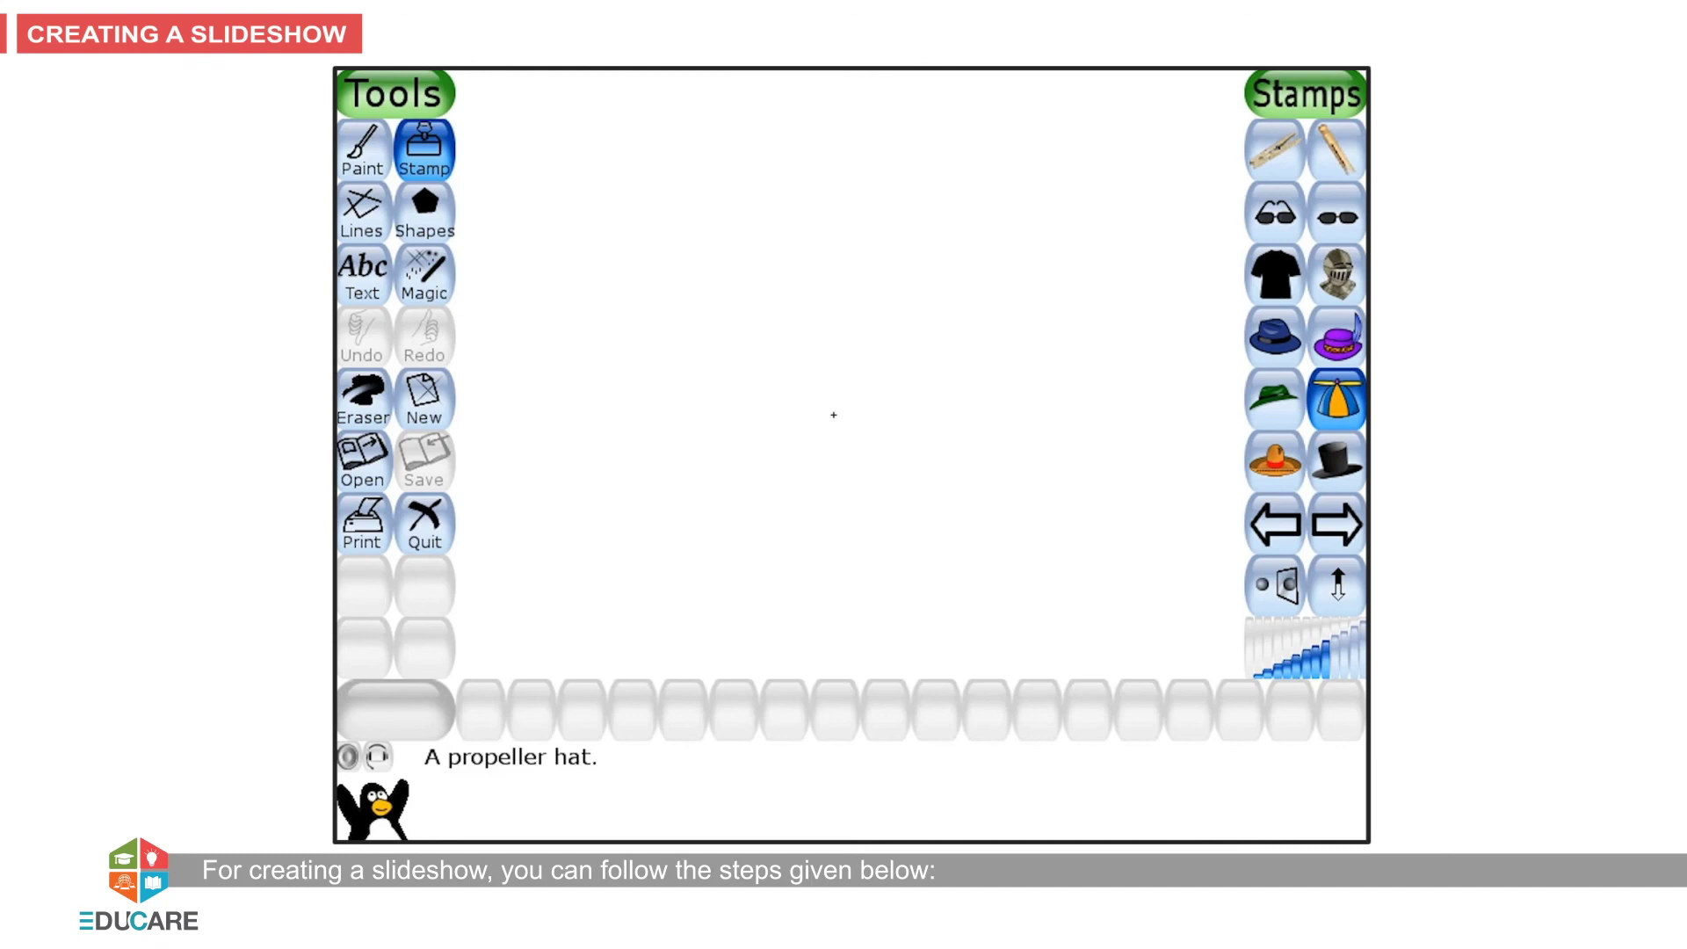
# - Stamp five propeller hats around the canvas and save the picture
pyautogui.click(830, 372)
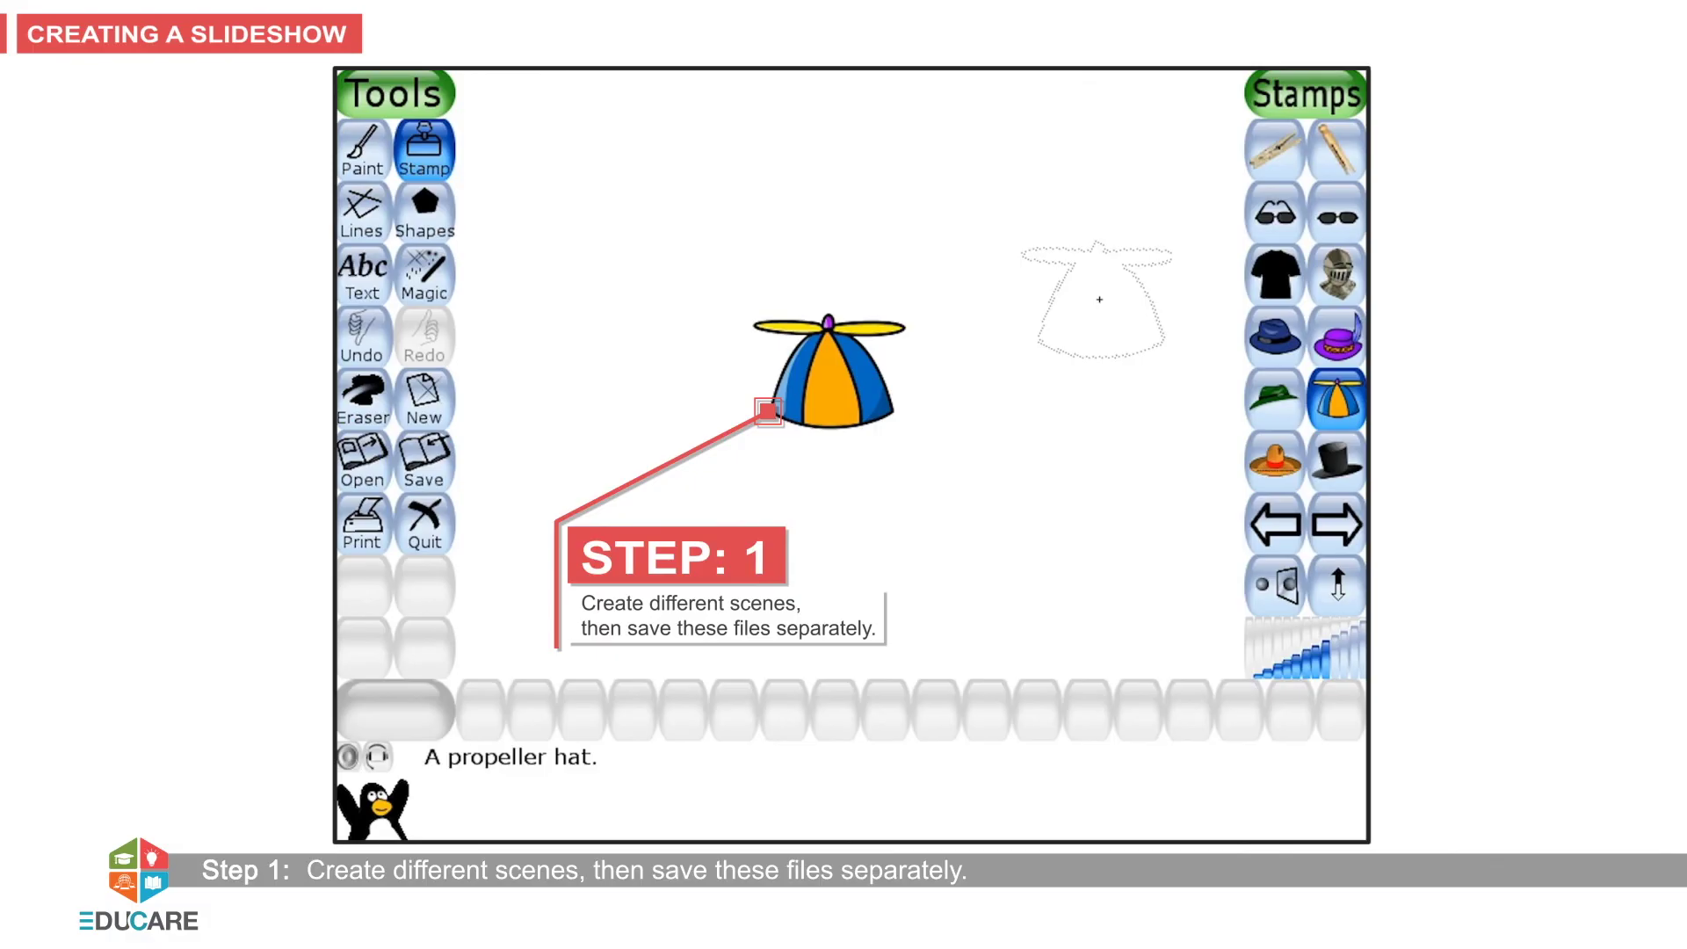
pyautogui.click(1100, 299)
pyautogui.click(566, 240)
pyautogui.click(596, 573)
pyautogui.click(1051, 539)
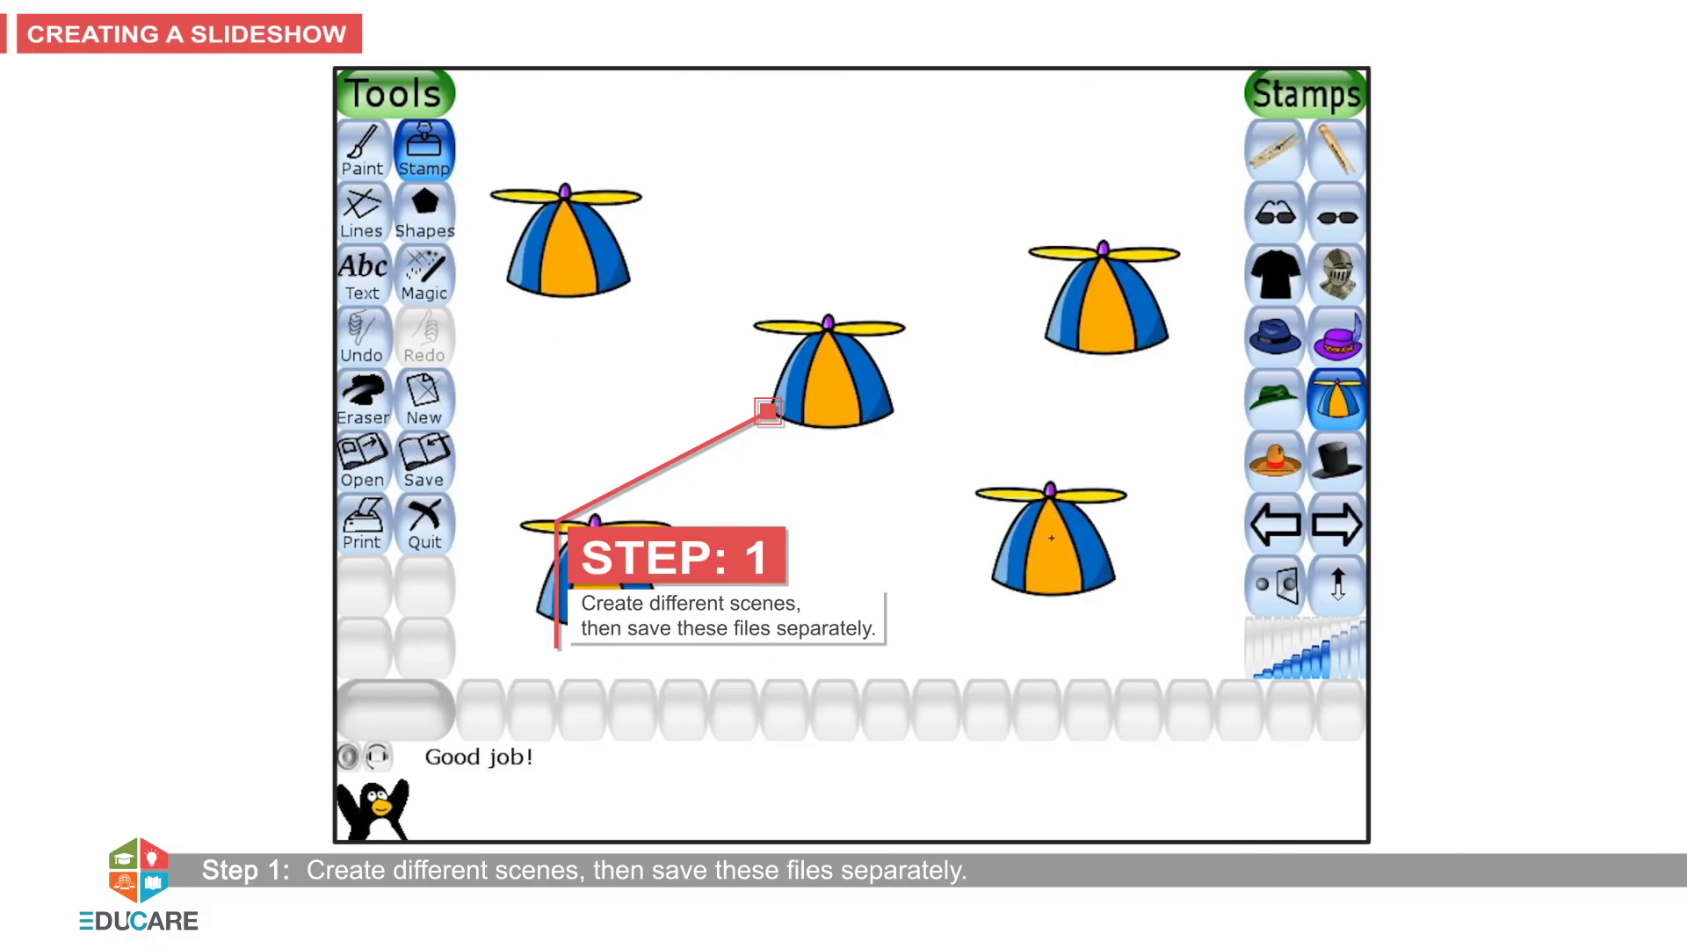
pyautogui.click(430, 466)
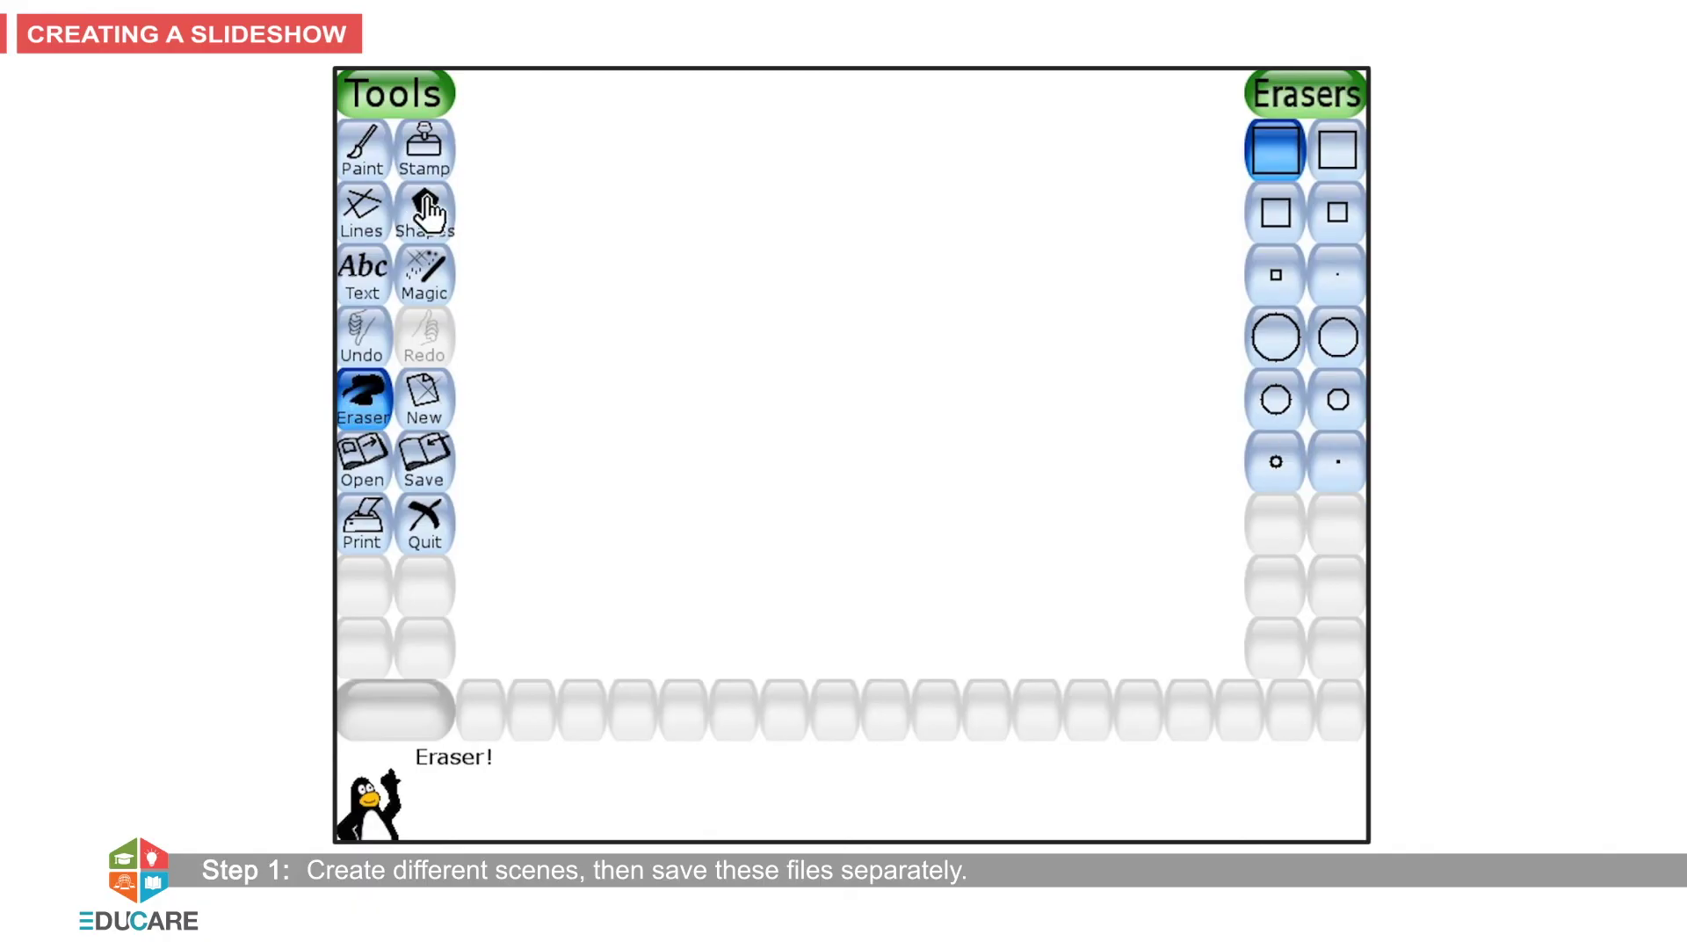
# - Stamp a drum kit mid-canvas and save it as a new file, keeping the old picture
pyautogui.click(424, 149)
pyautogui.click(1342, 522)
pyautogui.click(1275, 246)
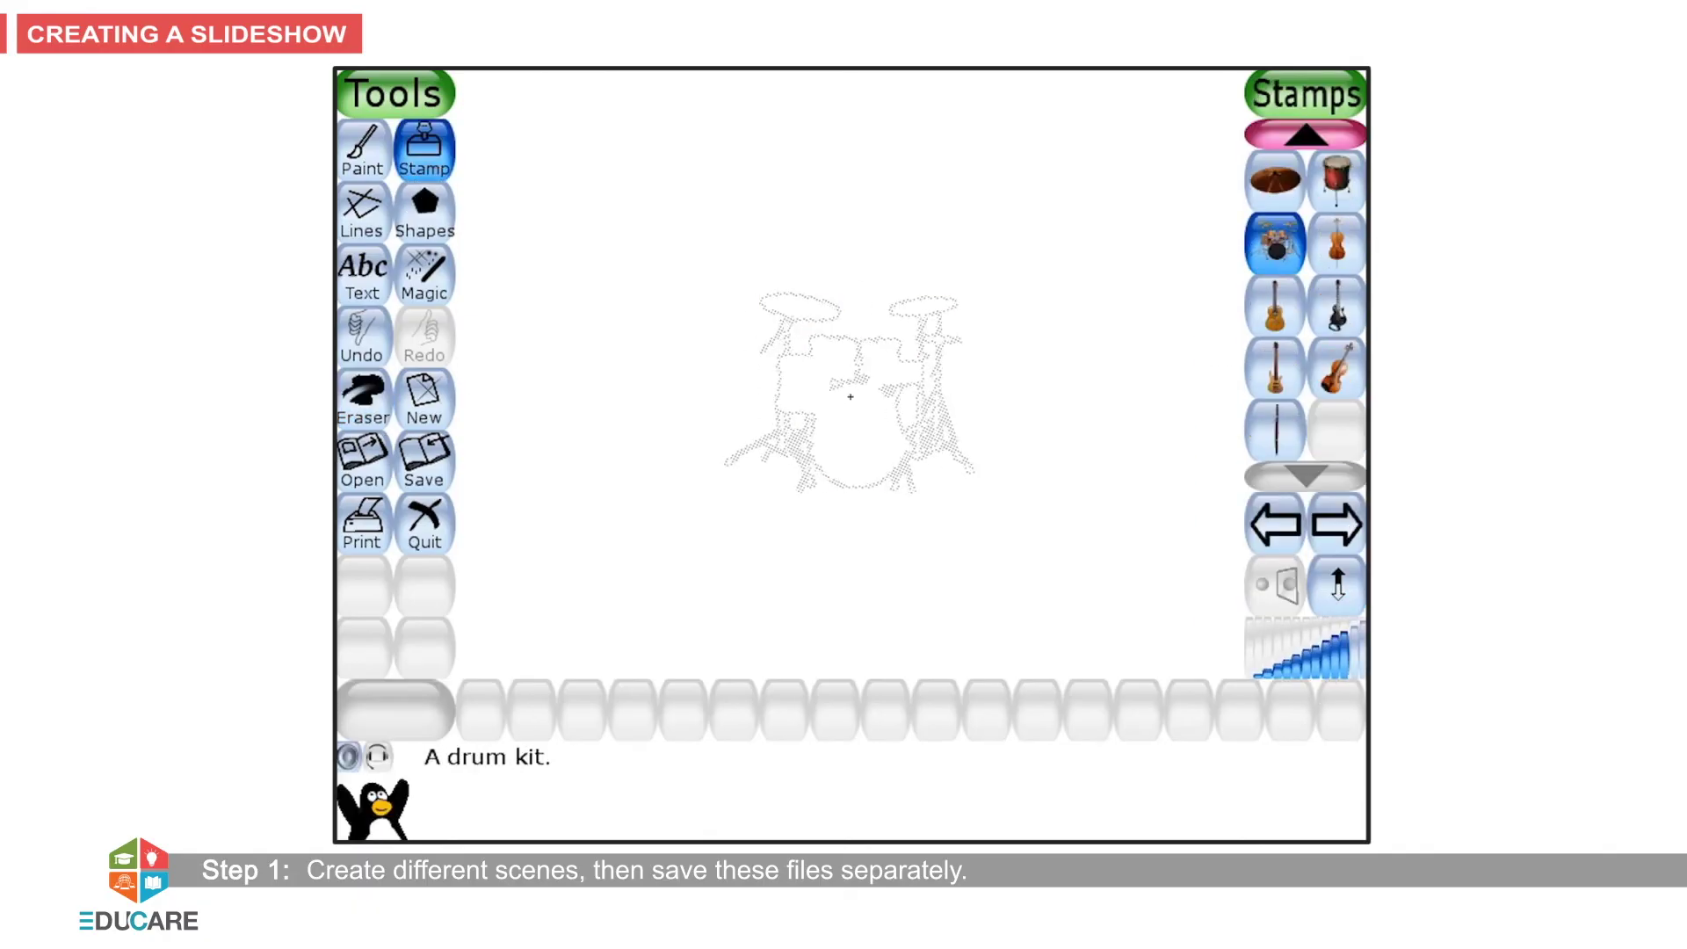
pyautogui.click(849, 394)
pyautogui.click(429, 459)
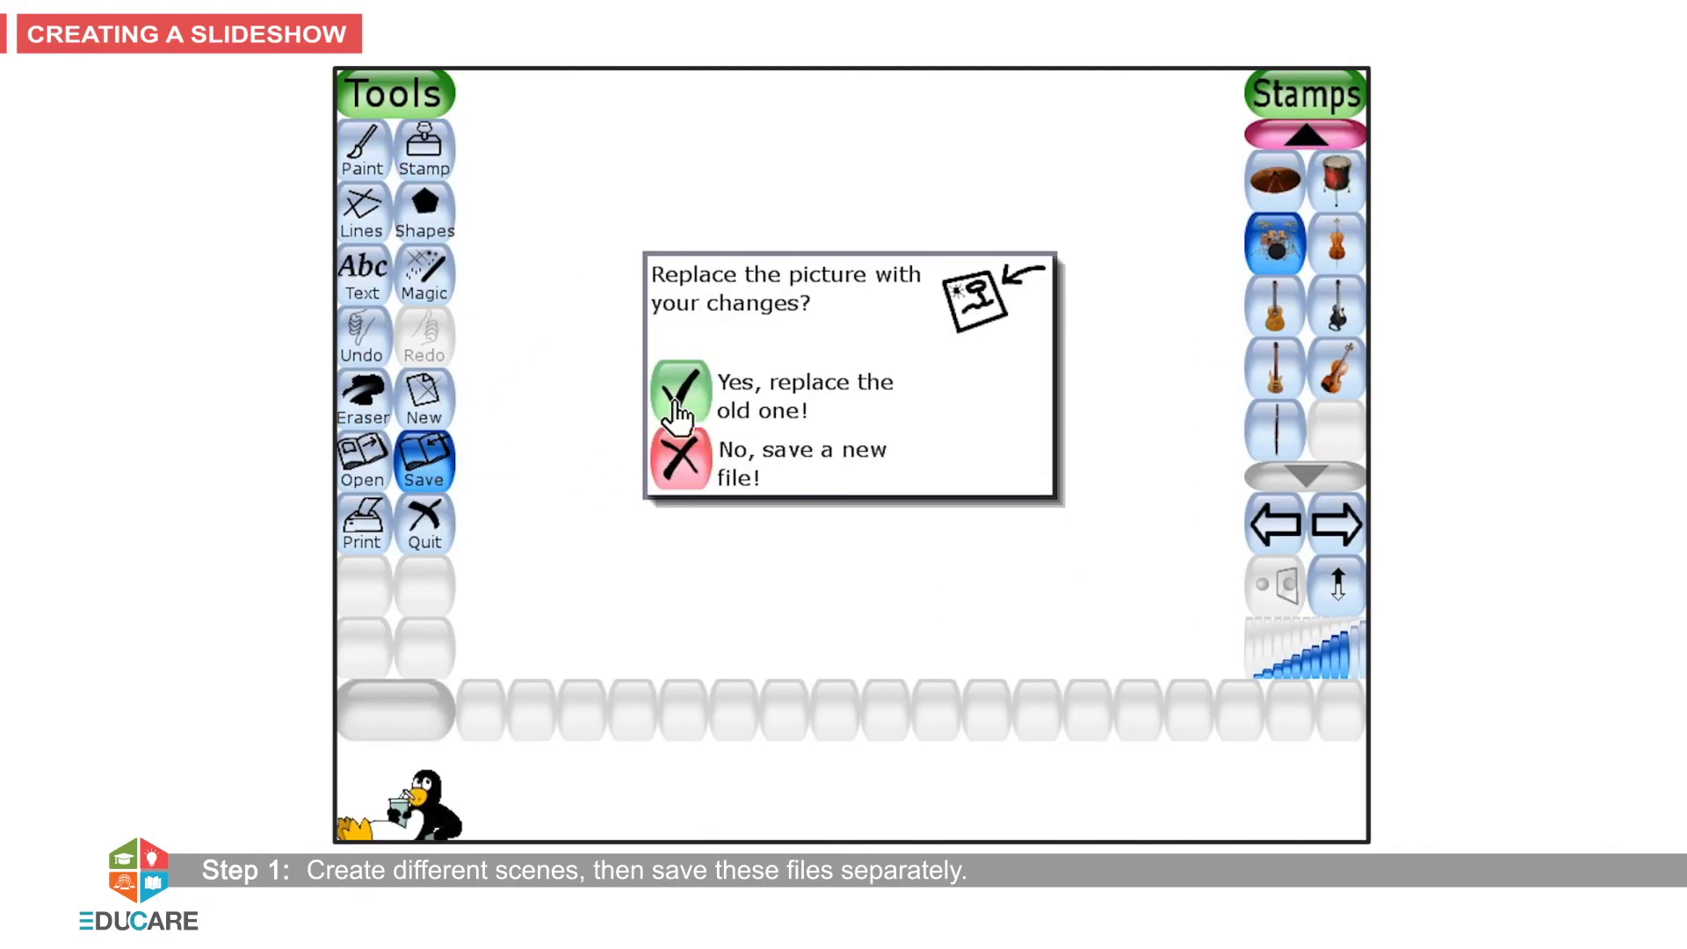
pyautogui.click(694, 475)
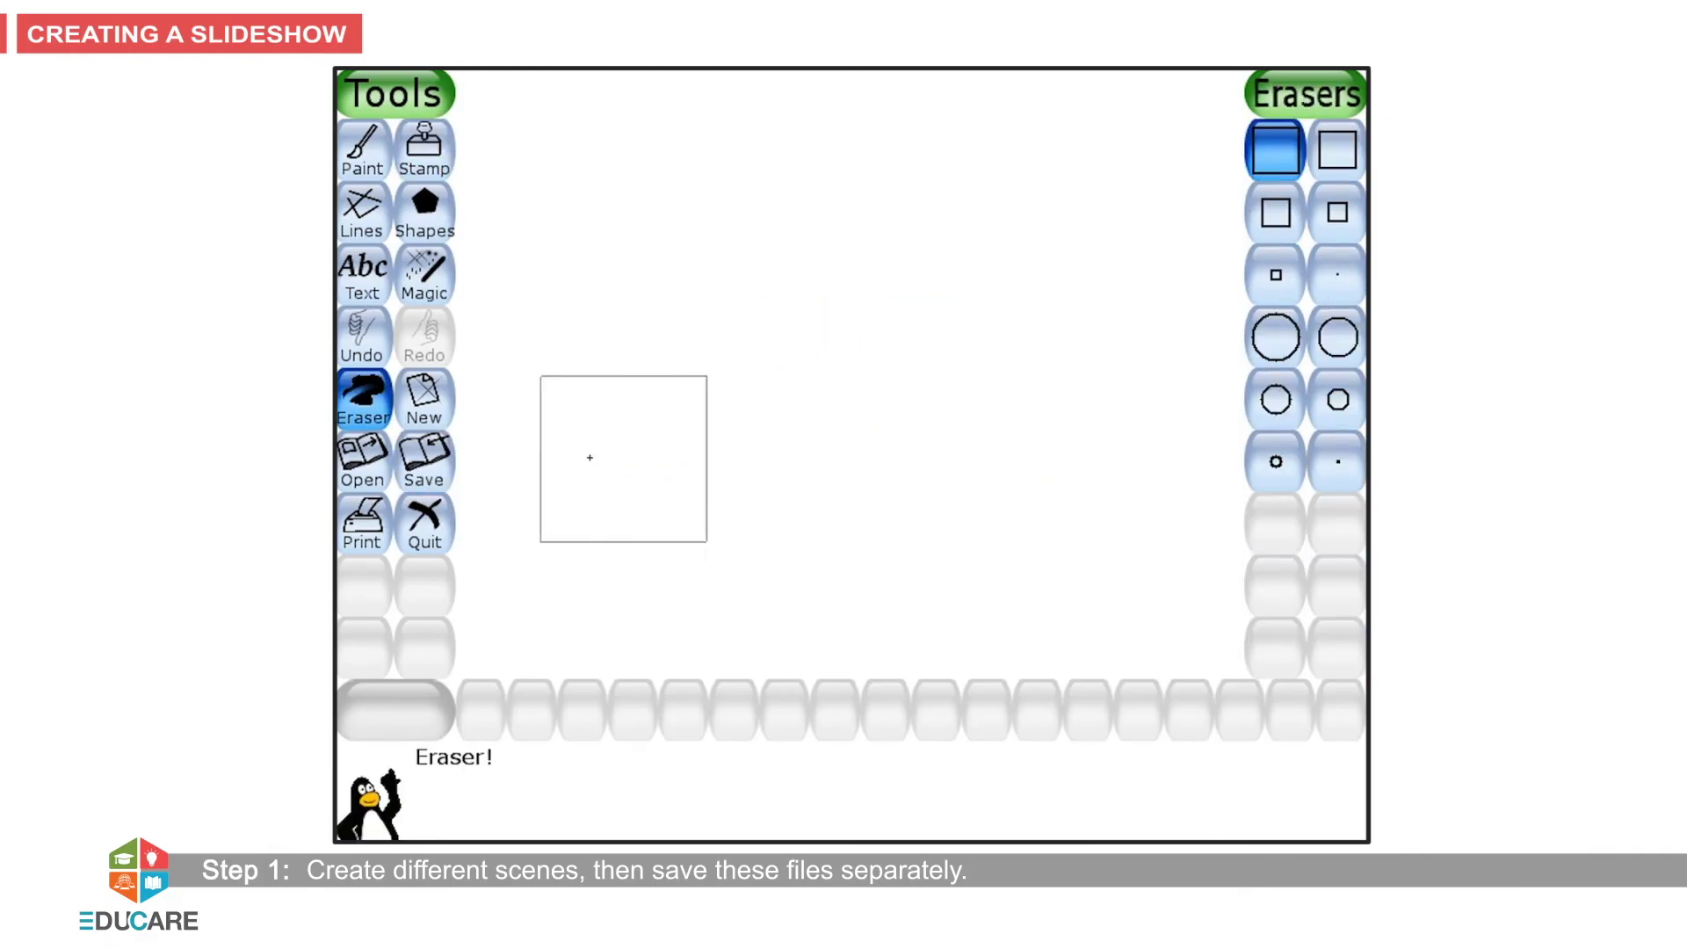
# - Choose saved pictures for a slideshow and play it
pyautogui.click(371, 461)
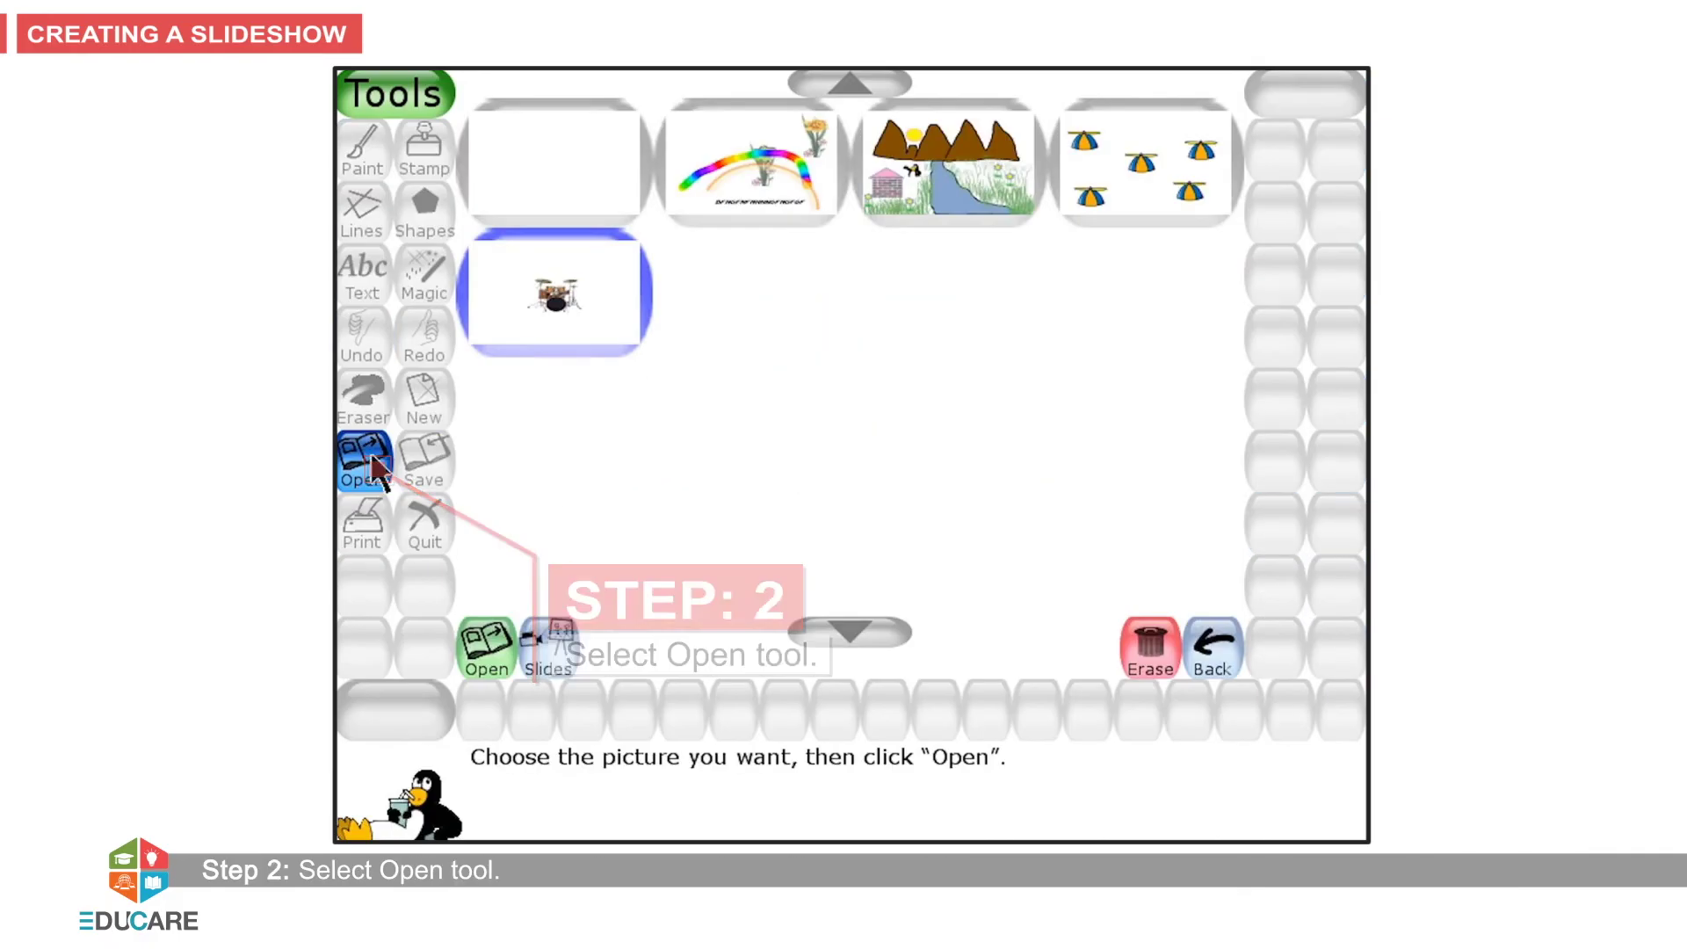
pyautogui.click(563, 655)
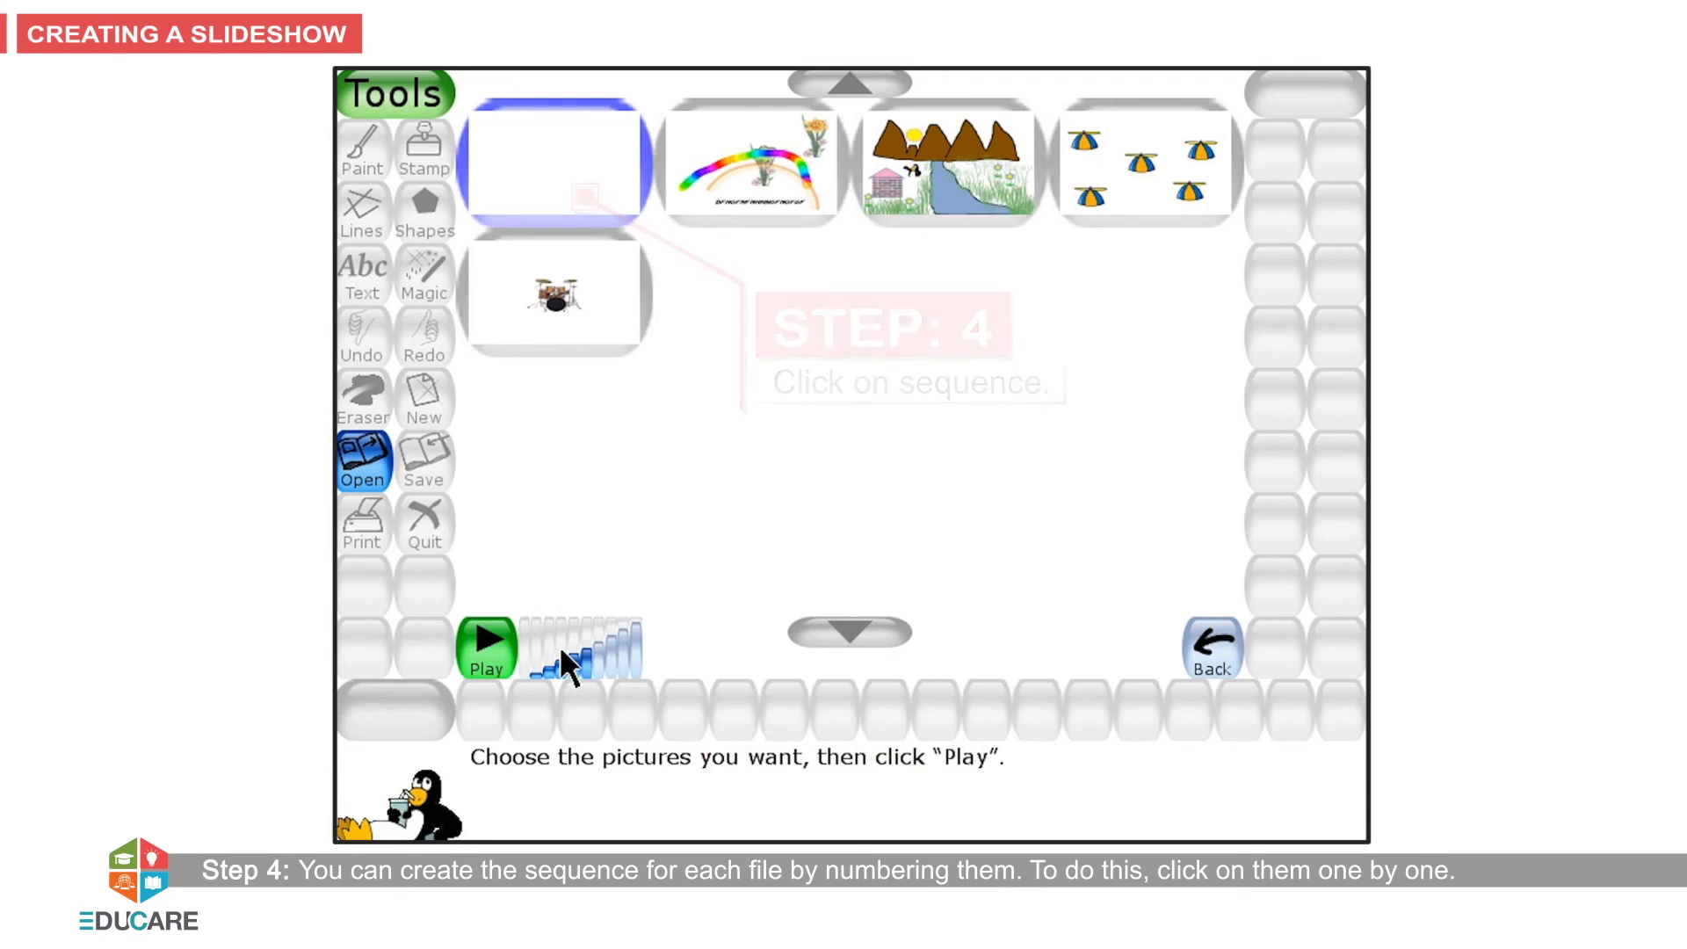
pyautogui.click(486, 646)
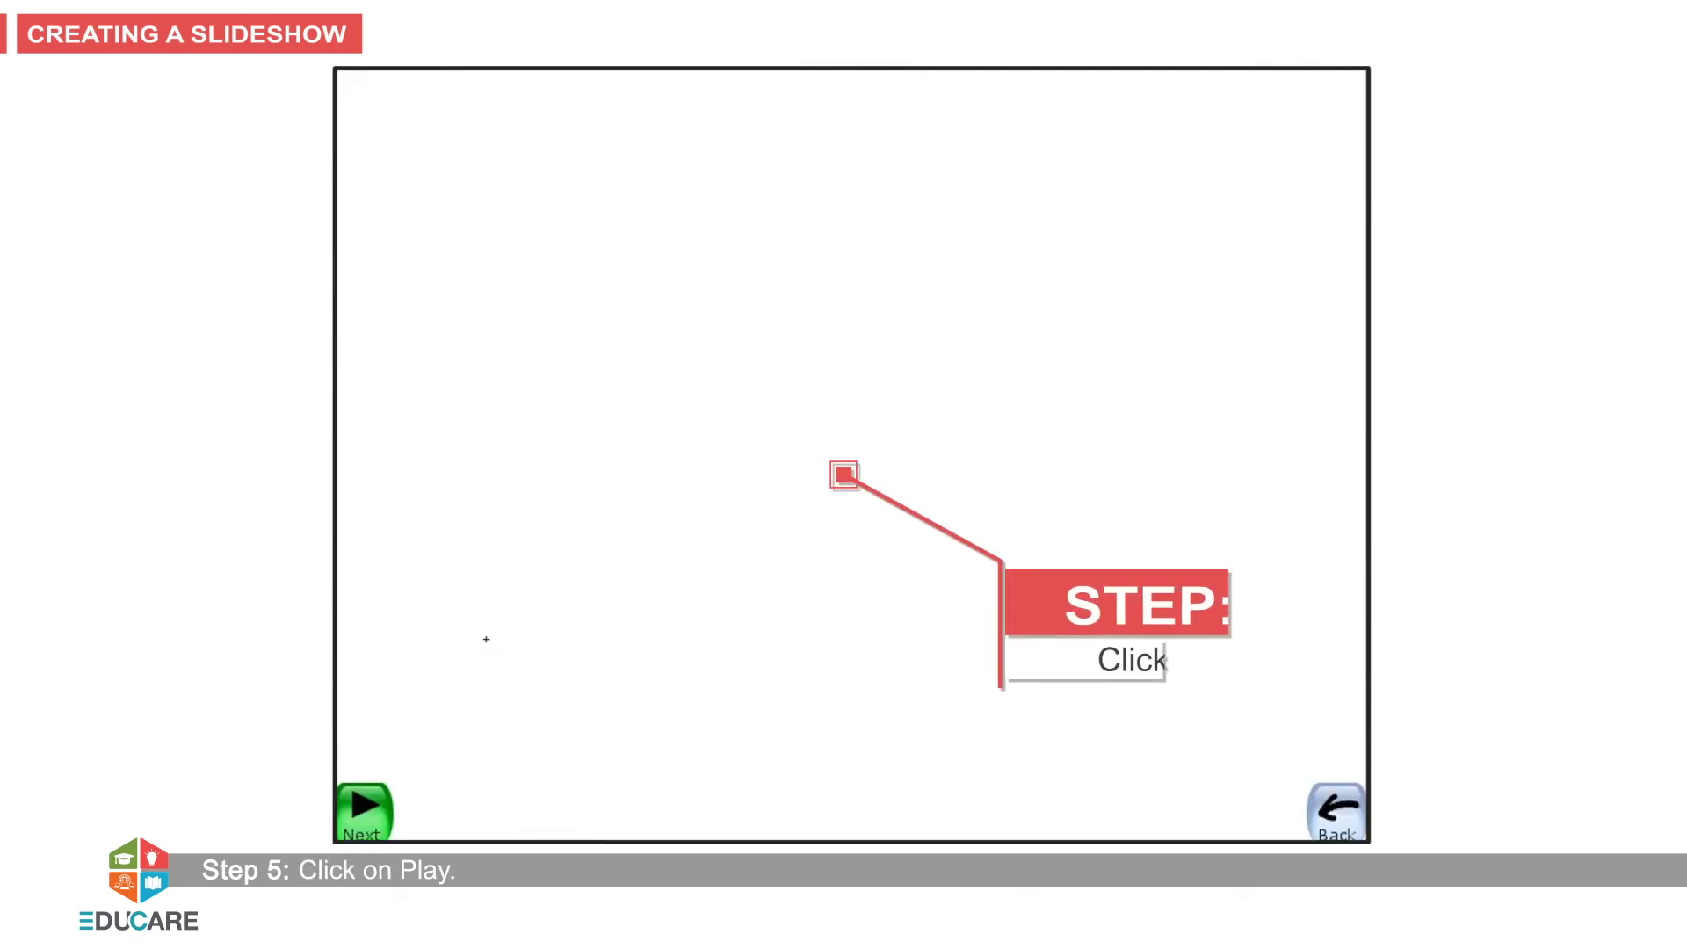